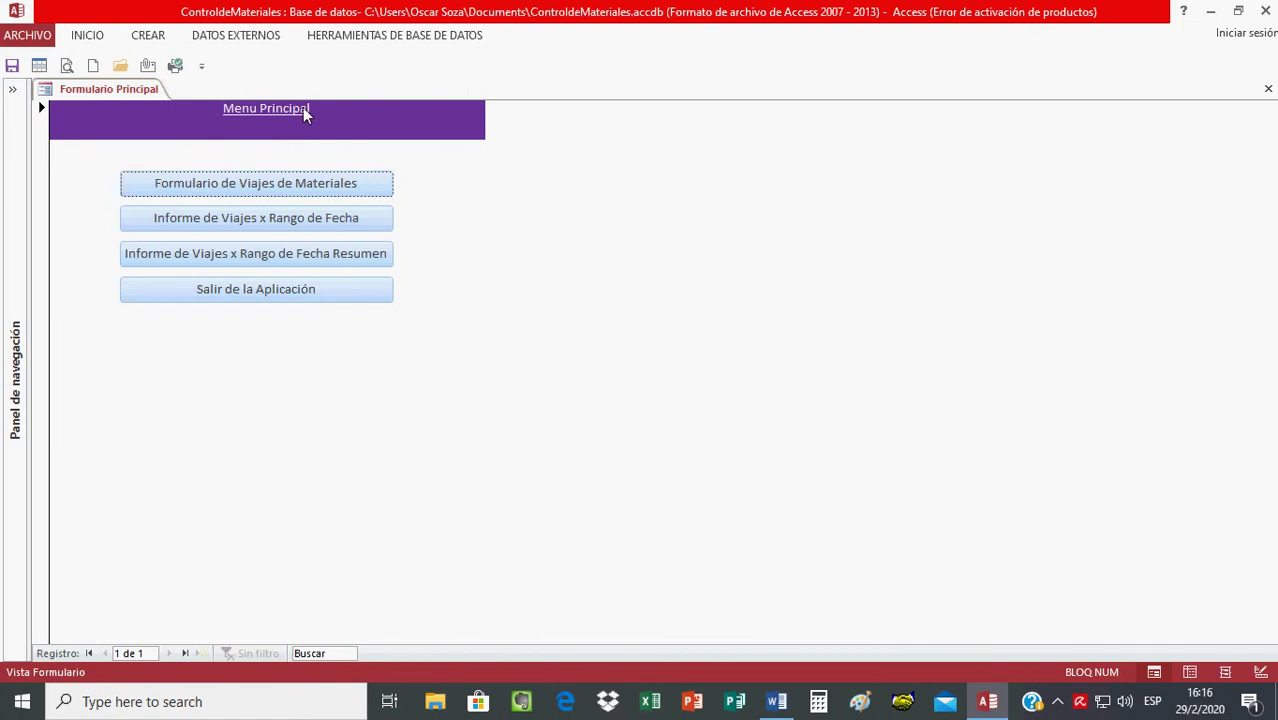
Look over the database's object list, and open Formulario de Viajes de Materiales from the main menu form.
left_click(12, 94)
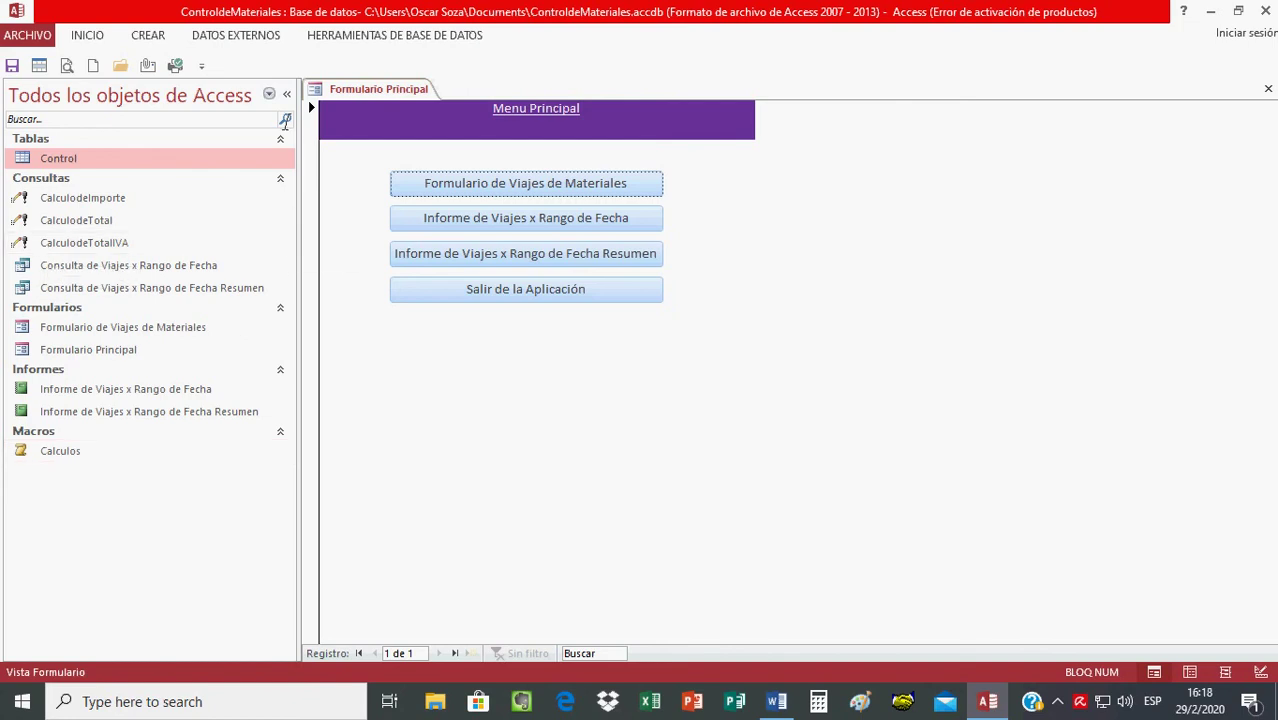
left_click(287, 95)
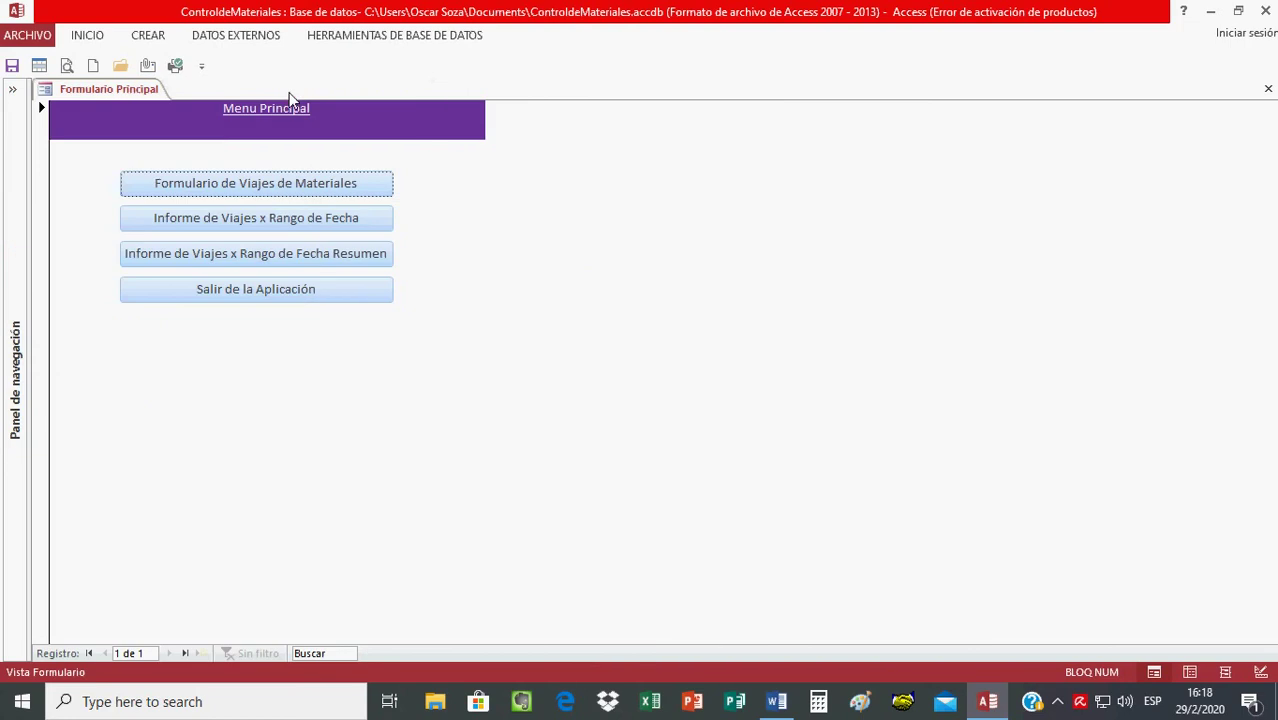
left_click(253, 186)
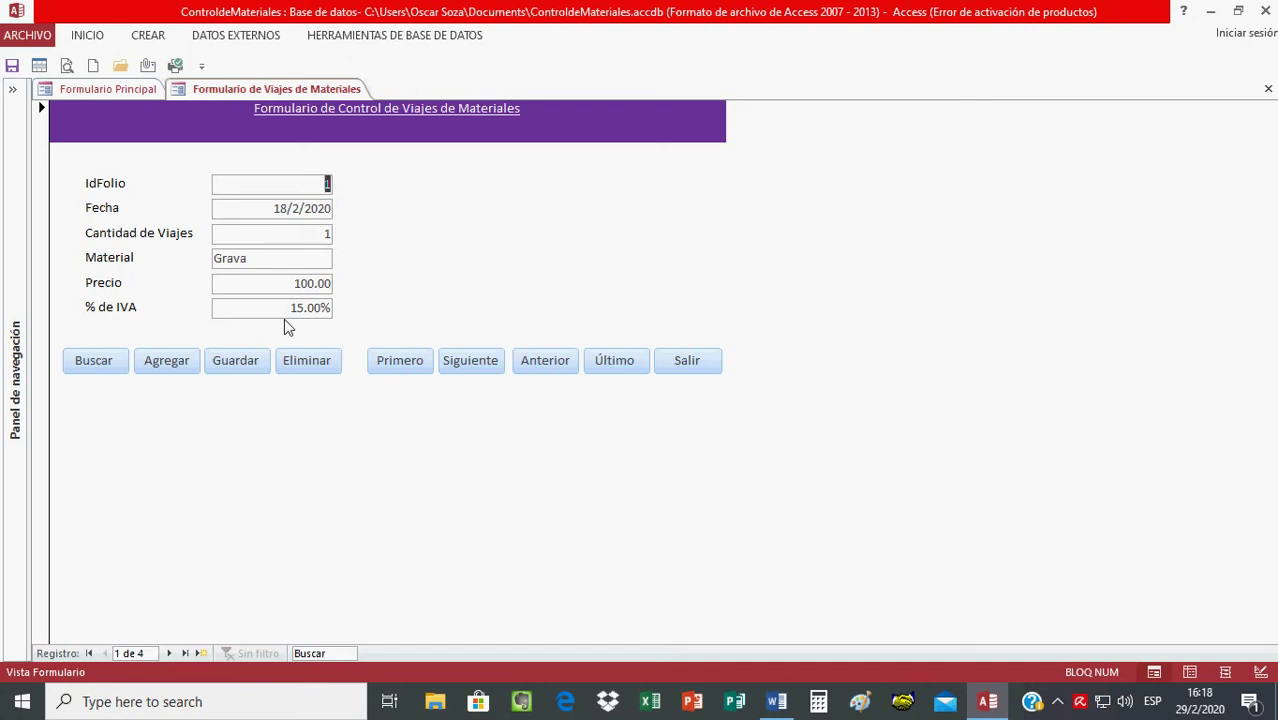
View the records stored in the Control table and close its datasheet.
left_click(12, 89)
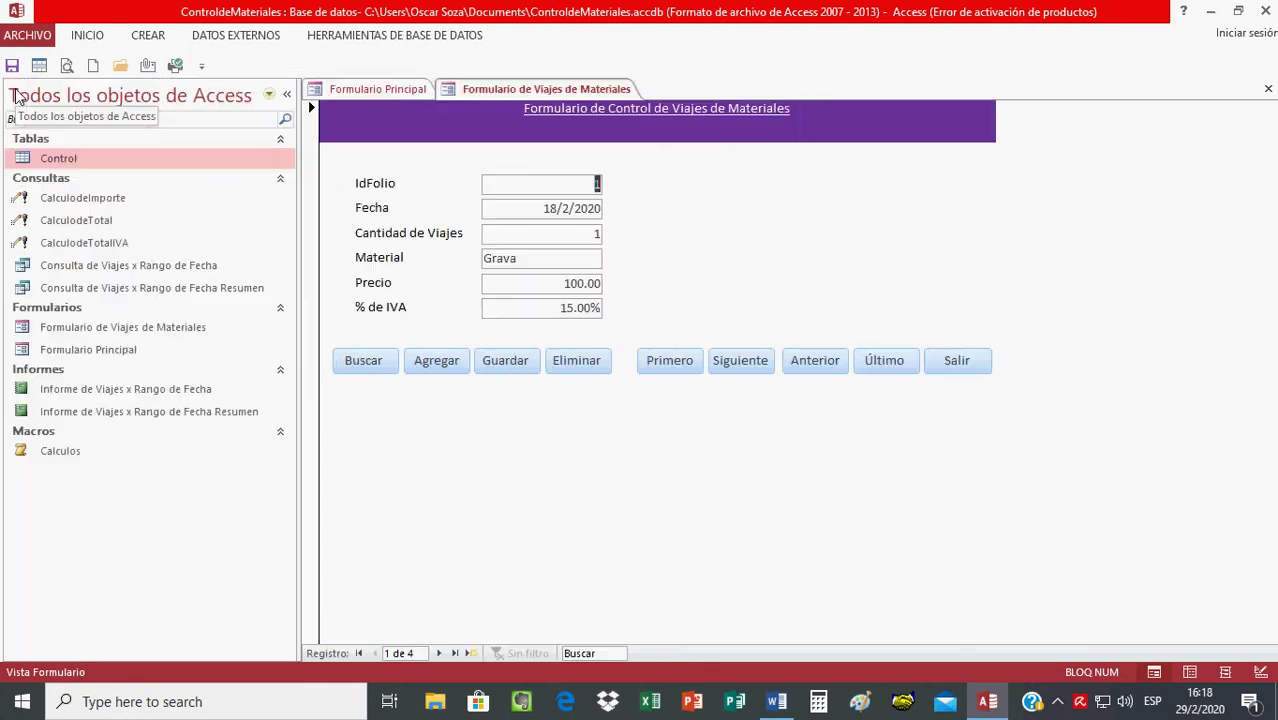
double_click(90, 159)
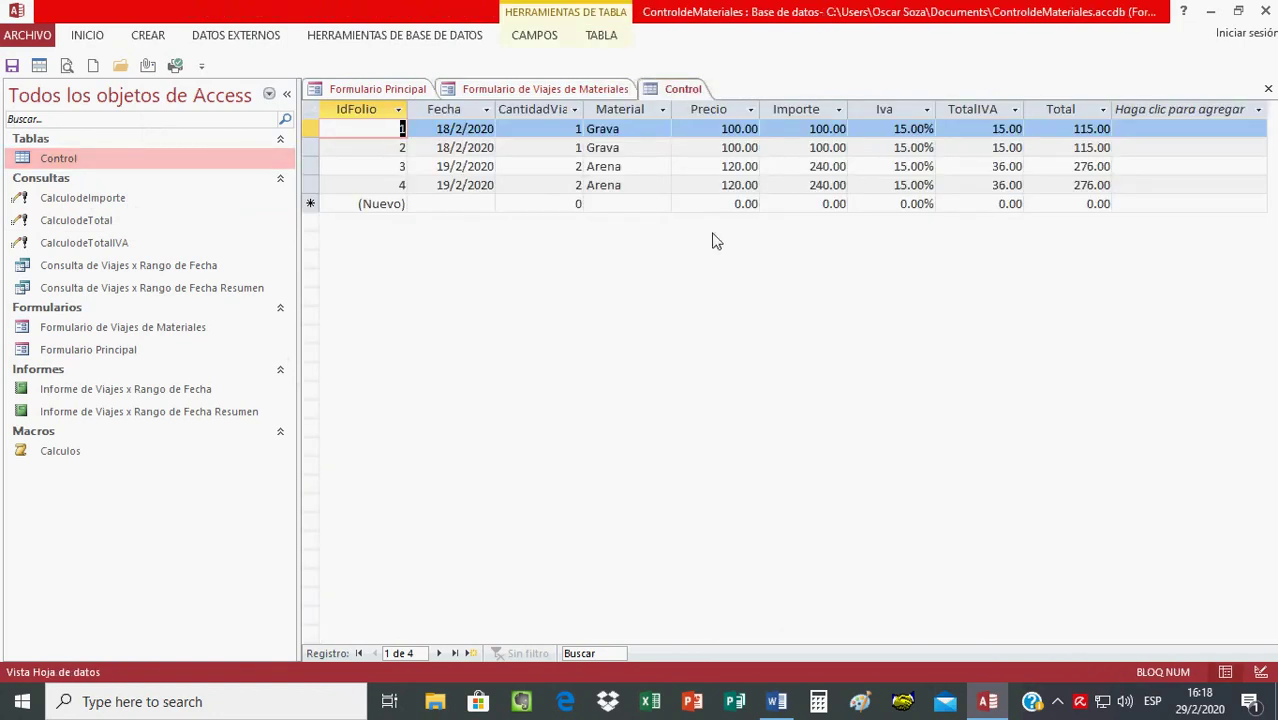
left_click(1268, 90)
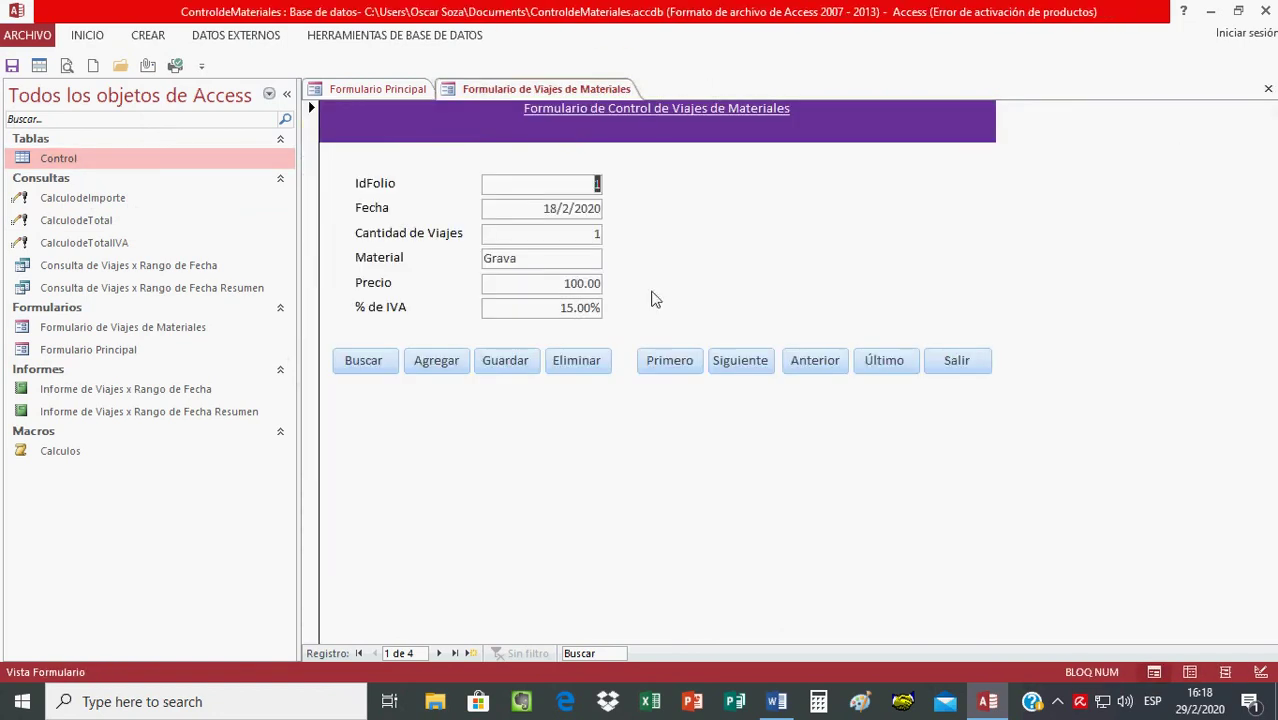
Open the Control table in Design view in read-only mode.
right_click(99, 163)
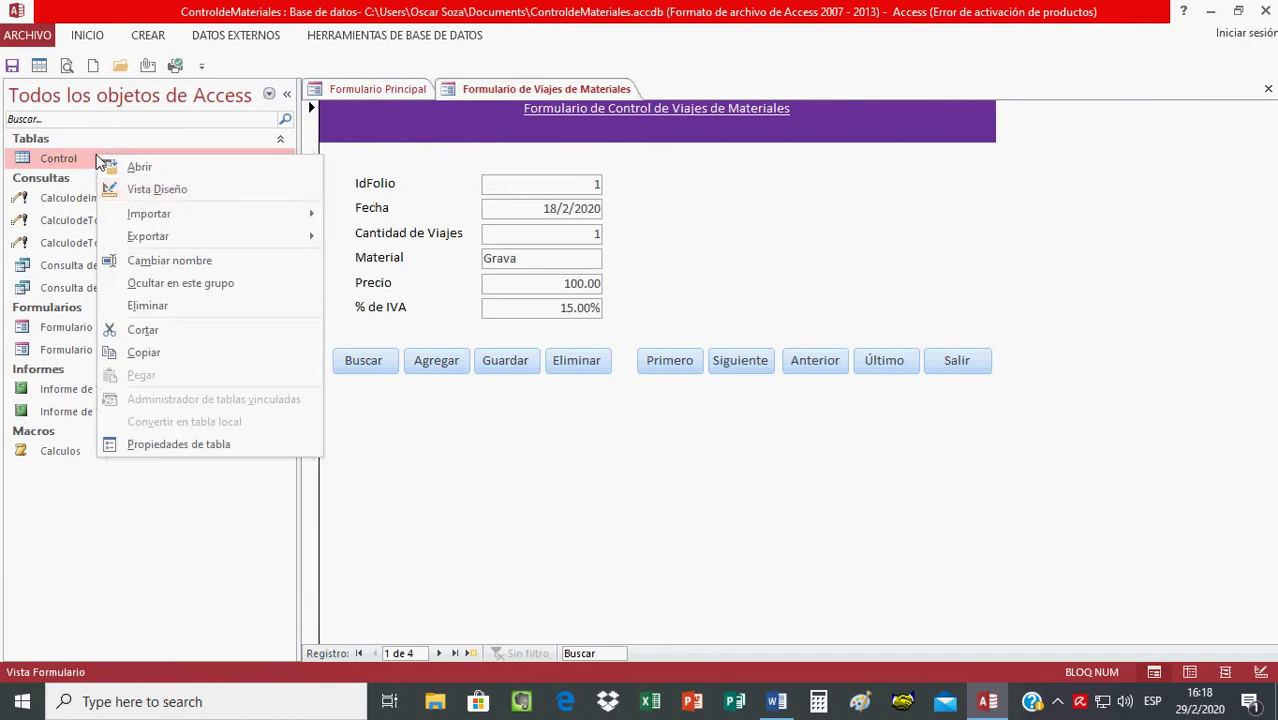
left_click(146, 197)
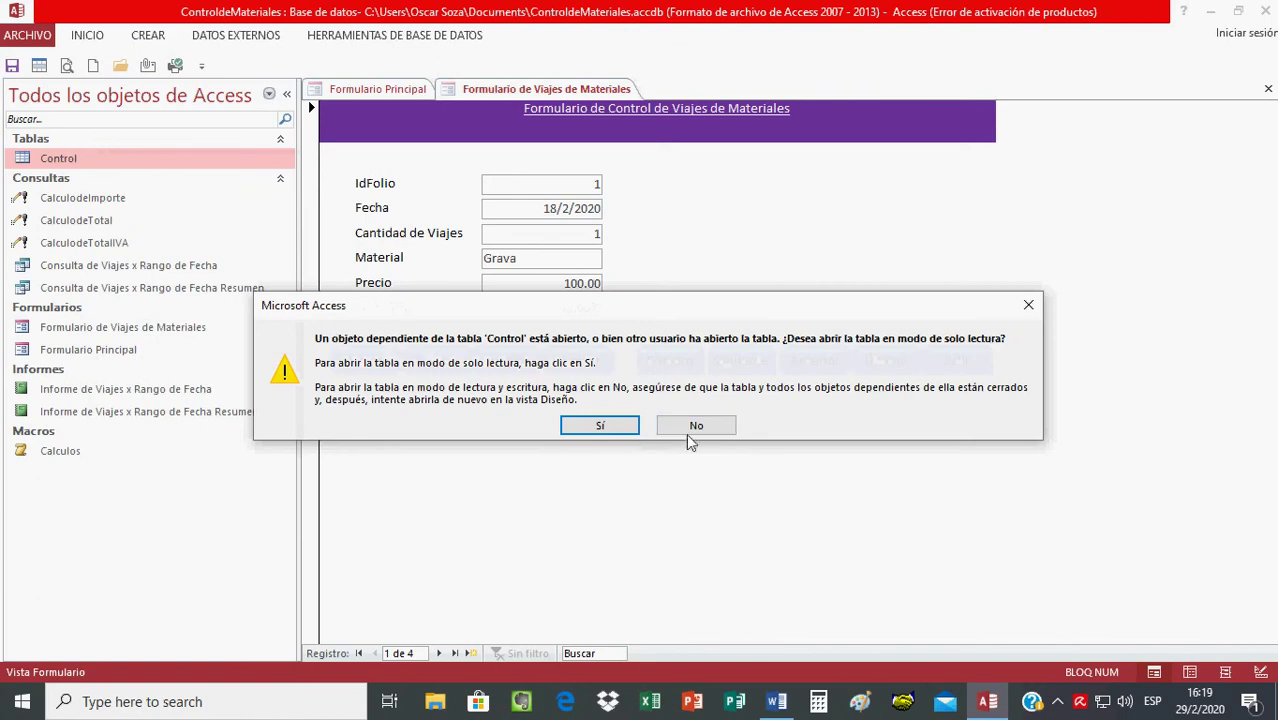
left_click(614, 428)
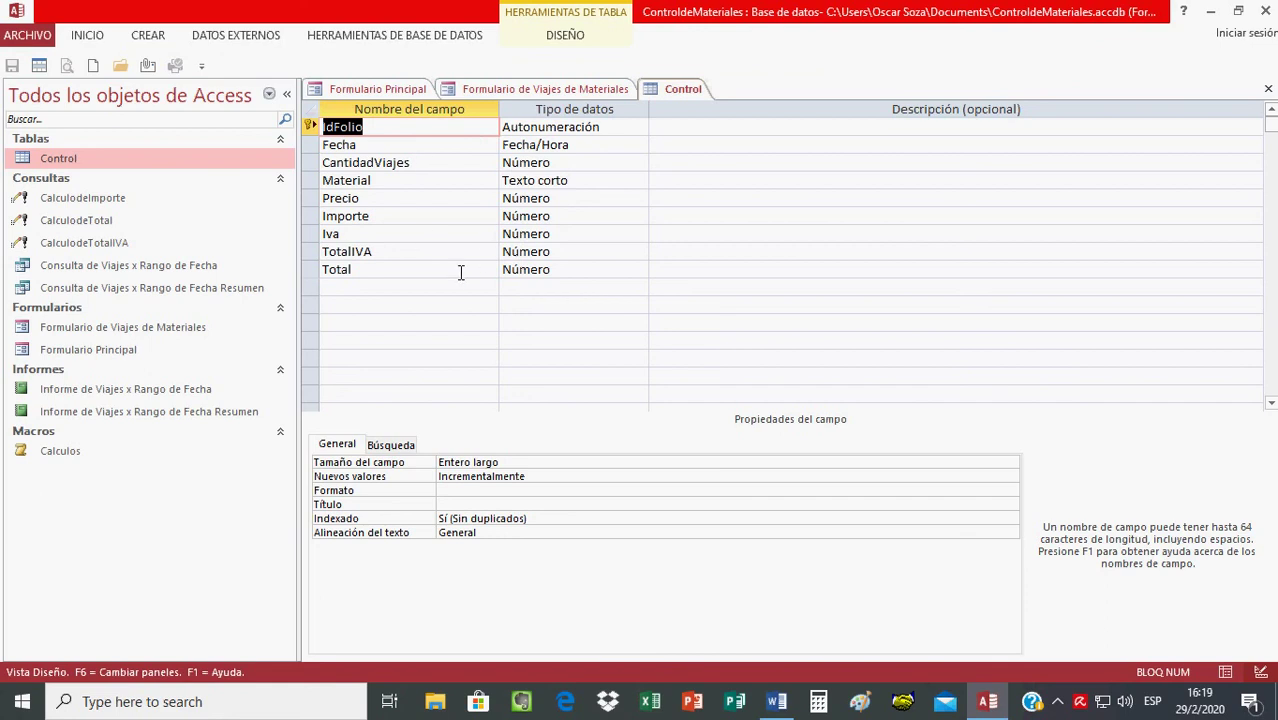
Examine the general field properties of Fecha, CantidadViajes and Material in the Control table.
left_click(378, 148)
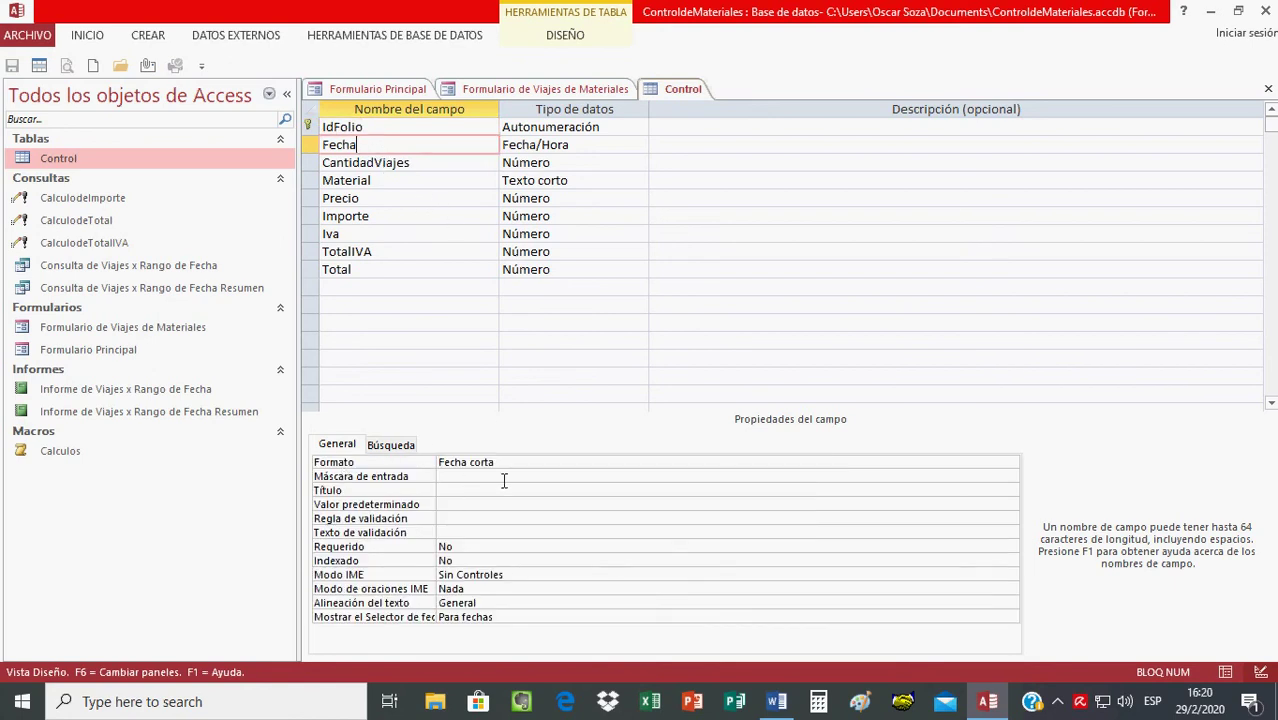
left_click(432, 166)
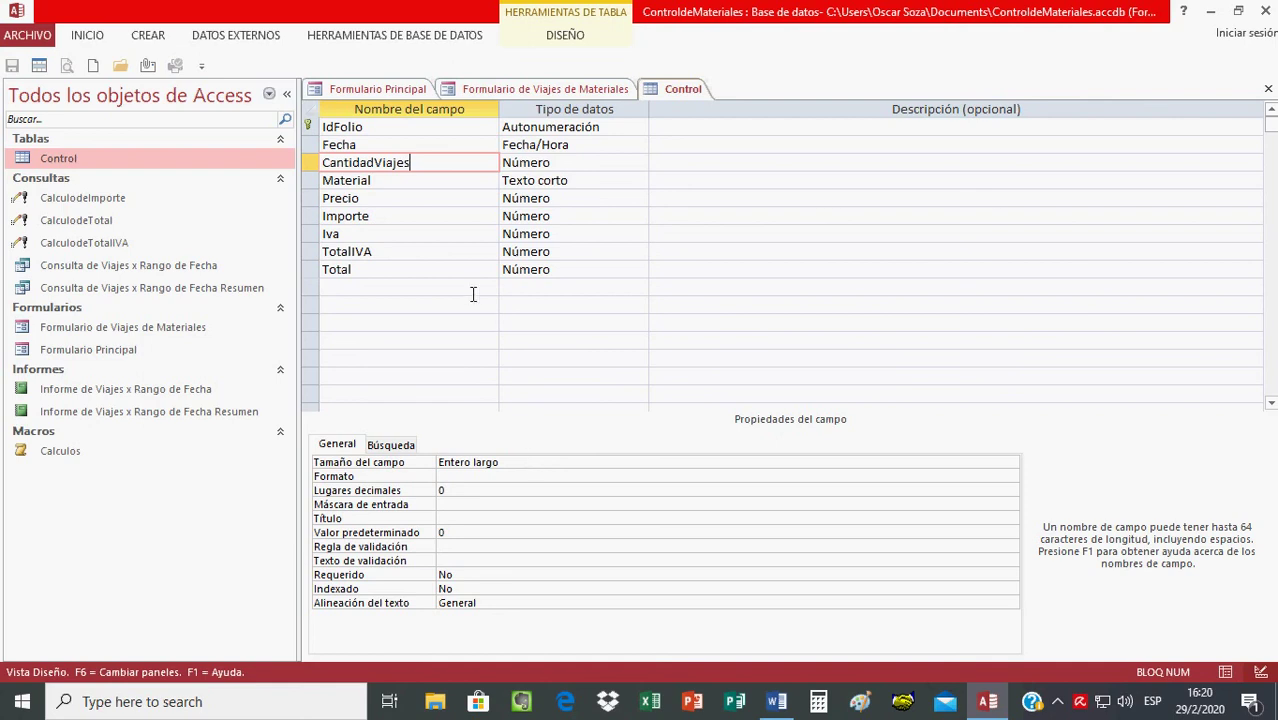
left_click(398, 184)
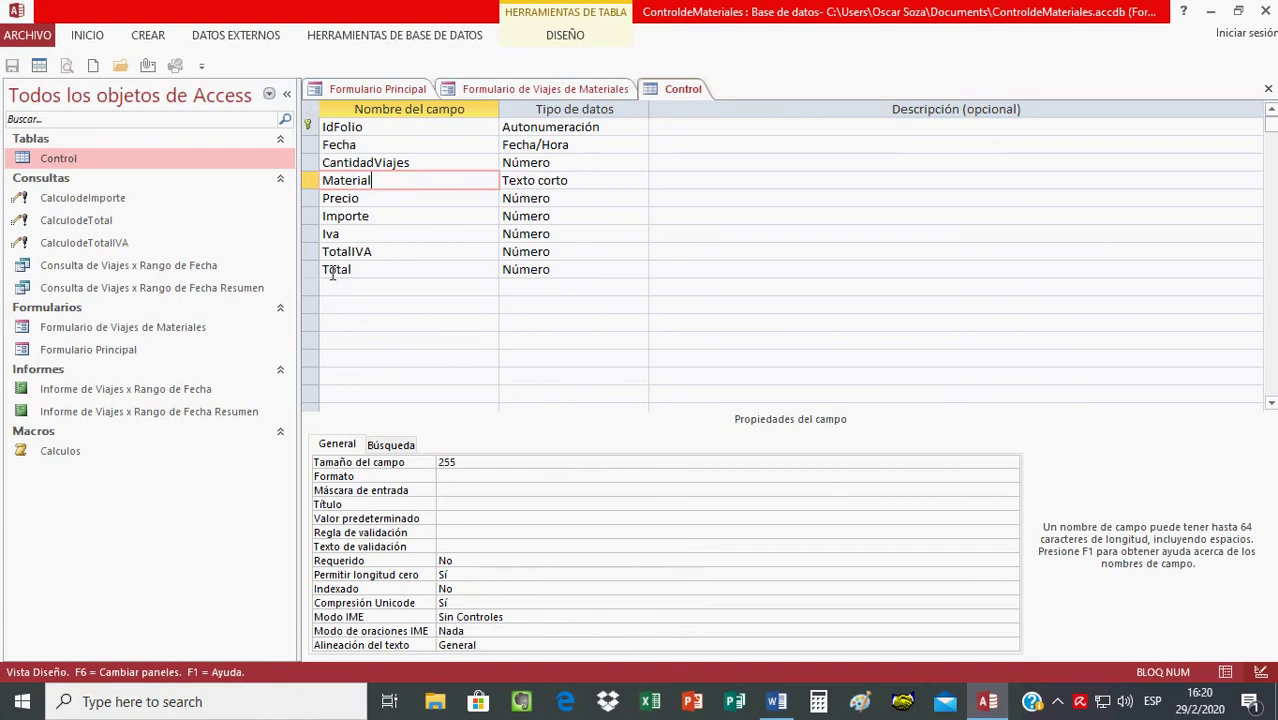
Examine the Precio field's properties and the display formats available for it, leaving the format as is.
left_click(390, 206)
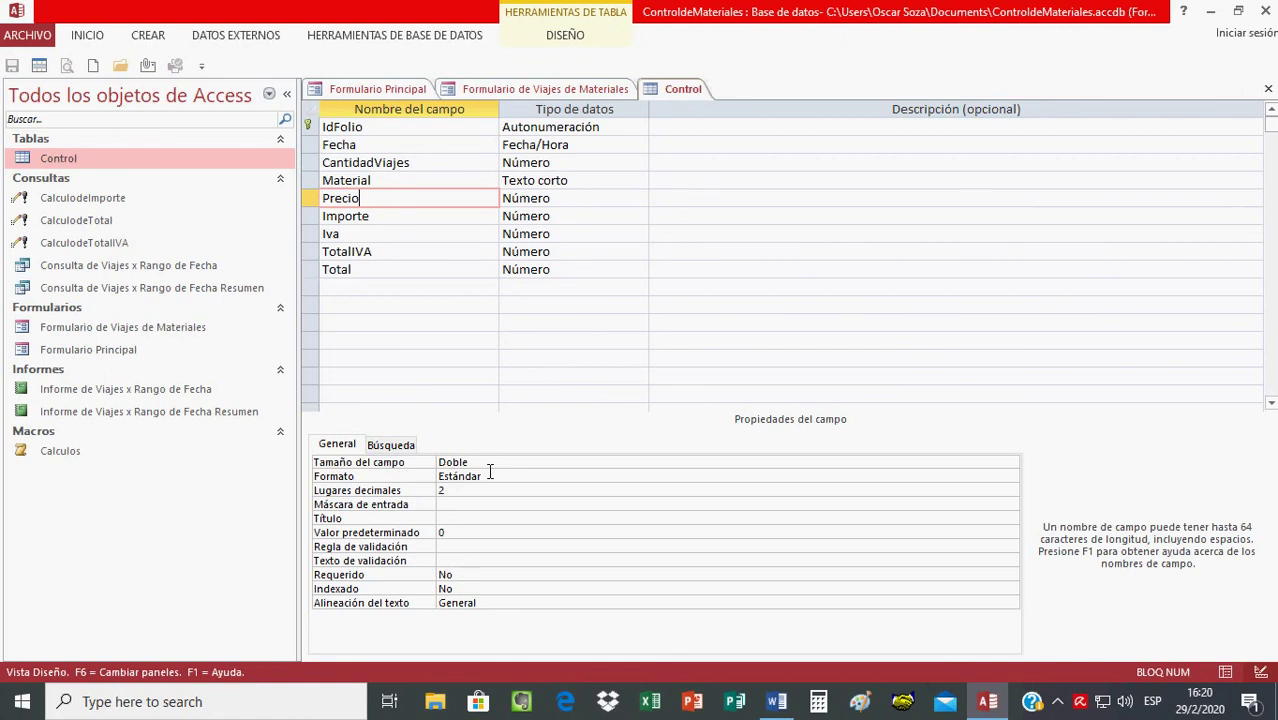
left_click(590, 477)
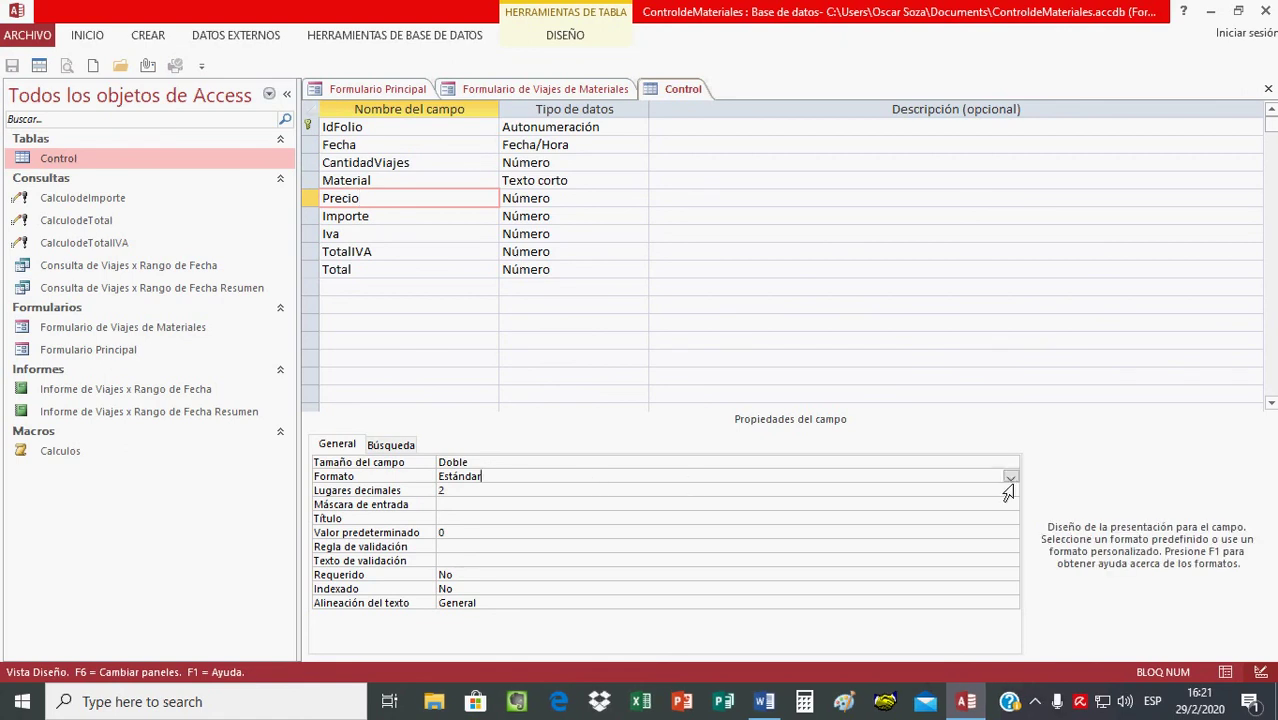
left_click(1010, 477)
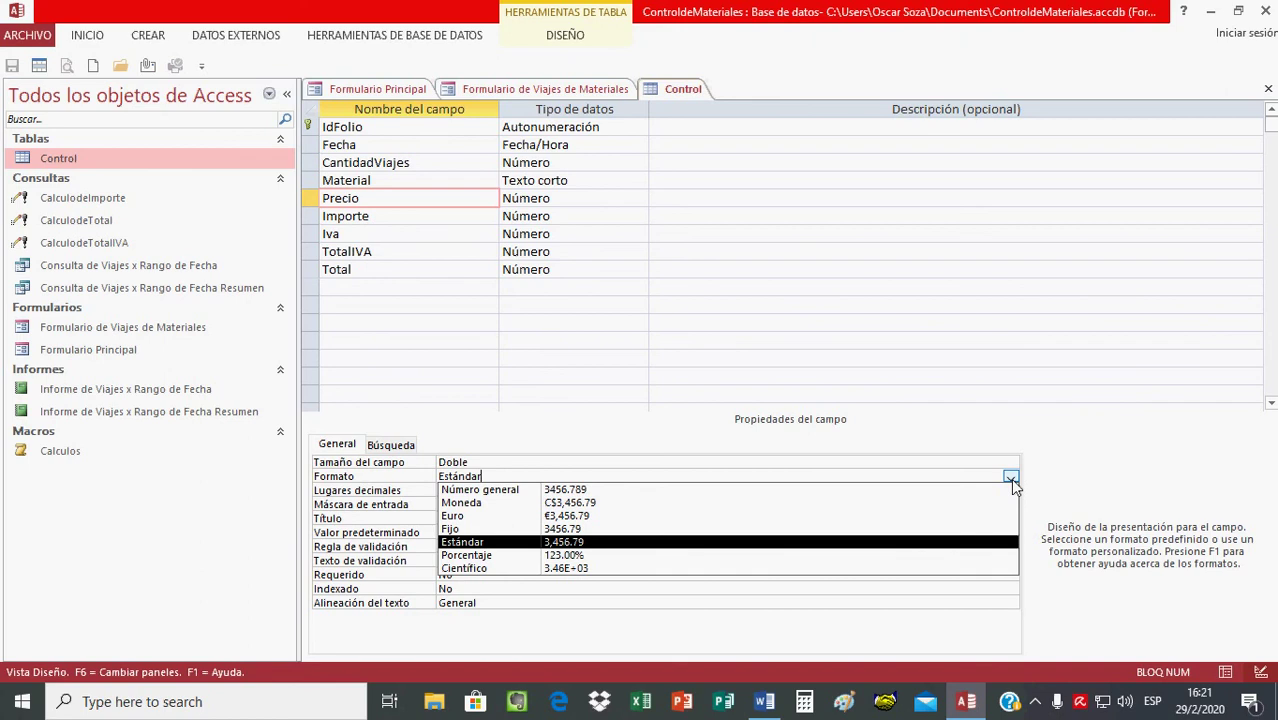
left_click(1212, 440)
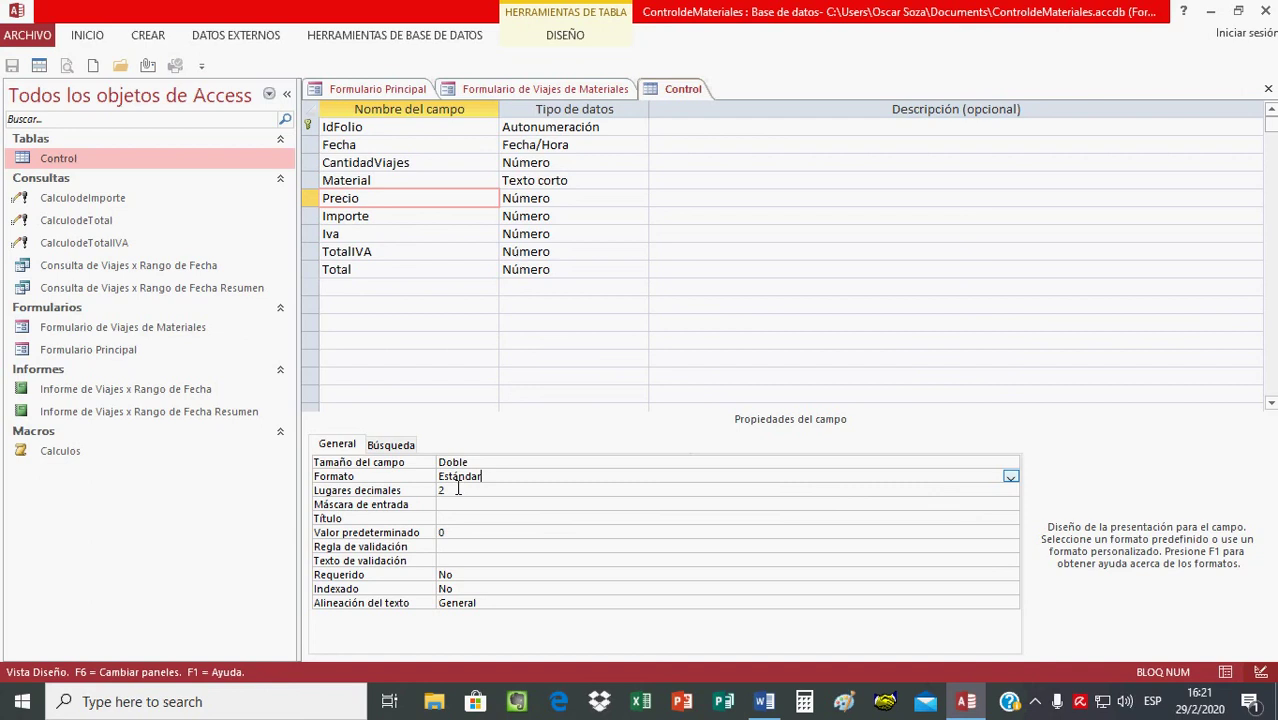
Examine the Iva field's properties and its available display formats without choosing a different one.
left_click(386, 220)
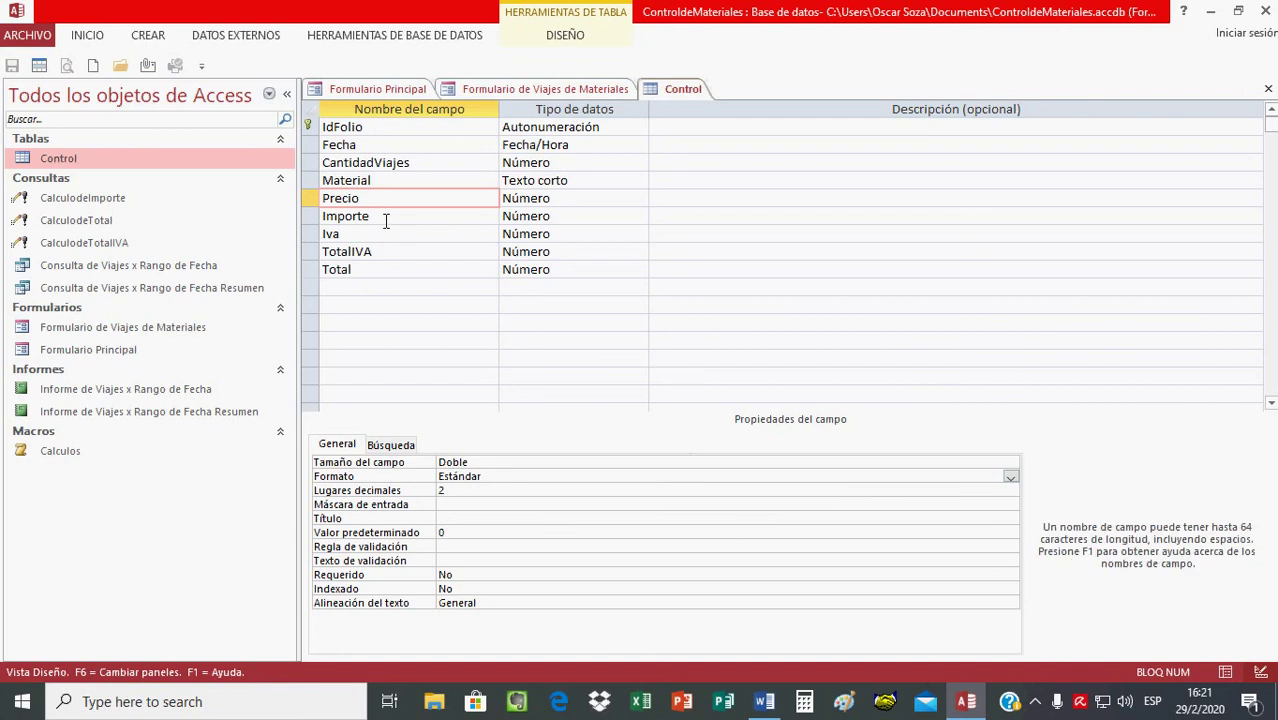
left_click(393, 245)
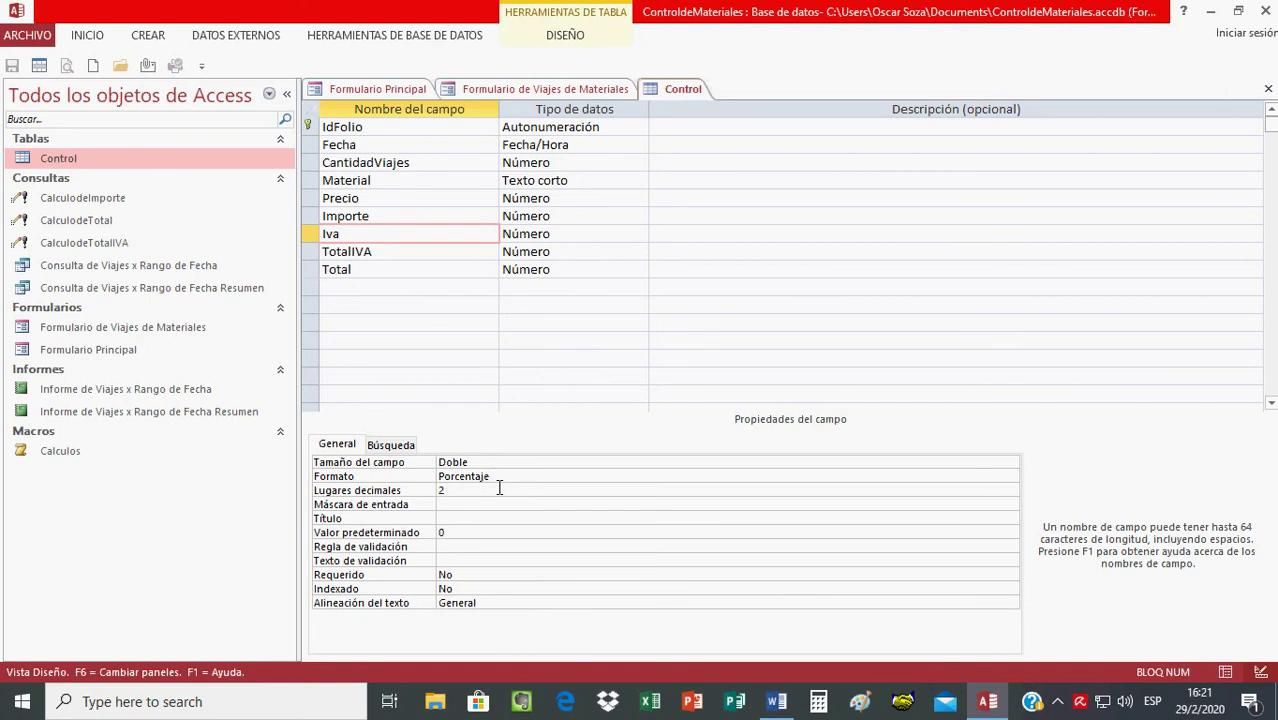
left_click(998, 478)
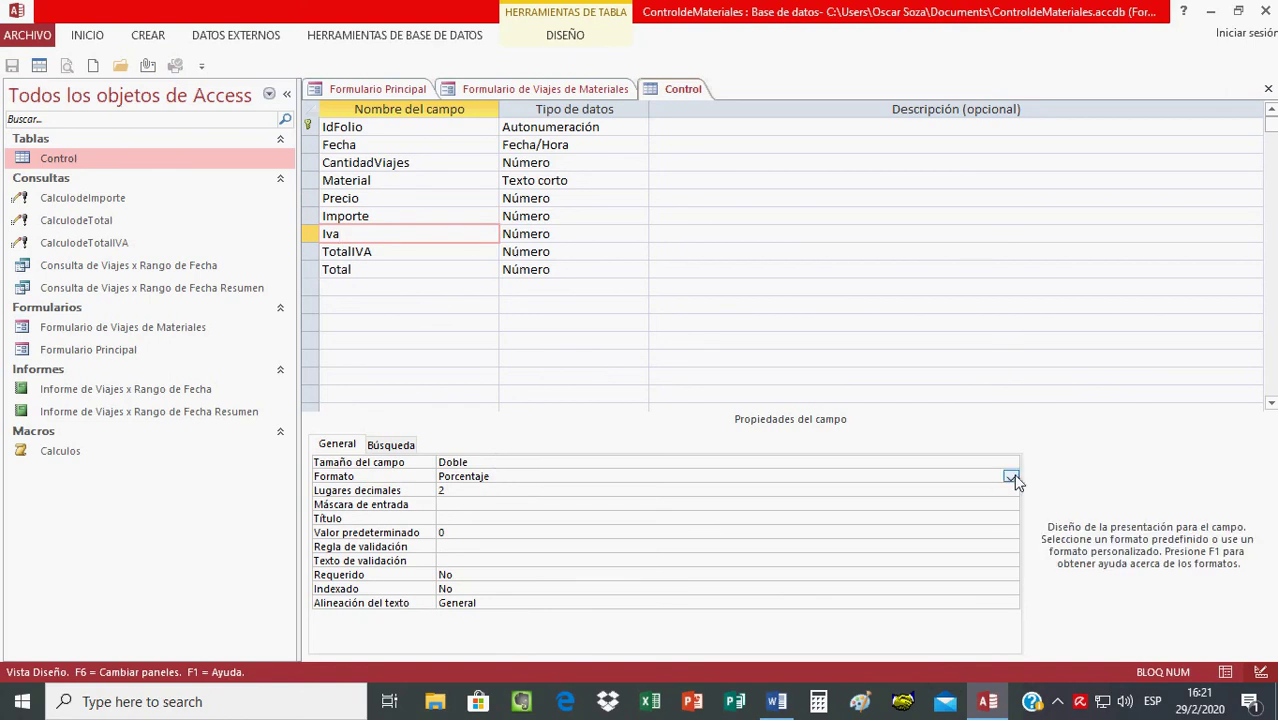
left_click(1011, 478)
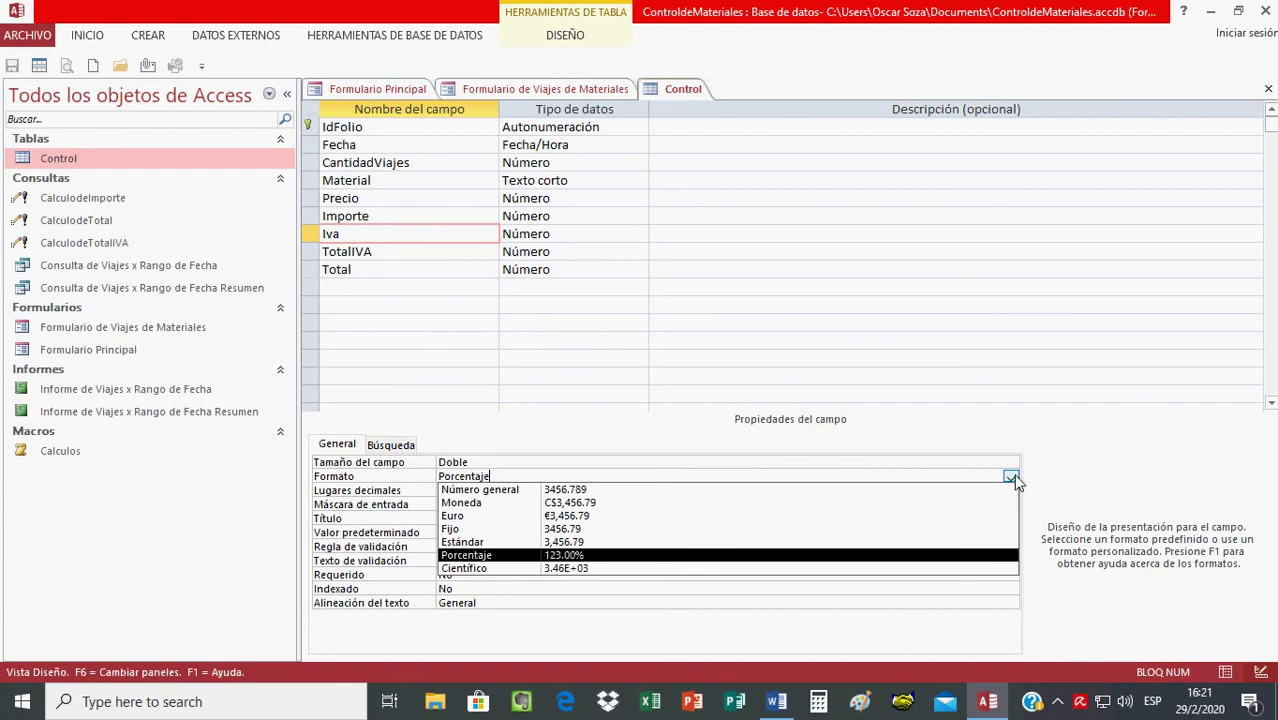
left_click(1110, 446)
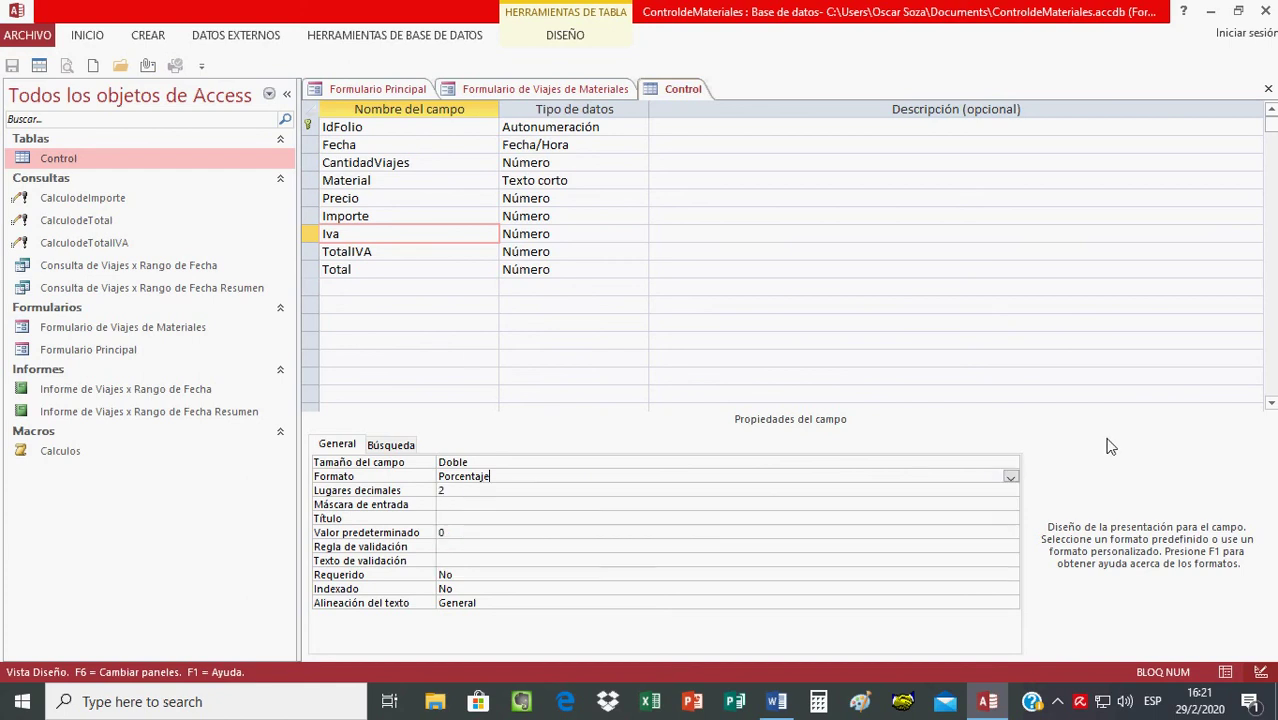
Review the general properties of the numeric fields CantidadViajes, Precio, Importe, Iva, TotalIVA and Total.
left_click(390, 255)
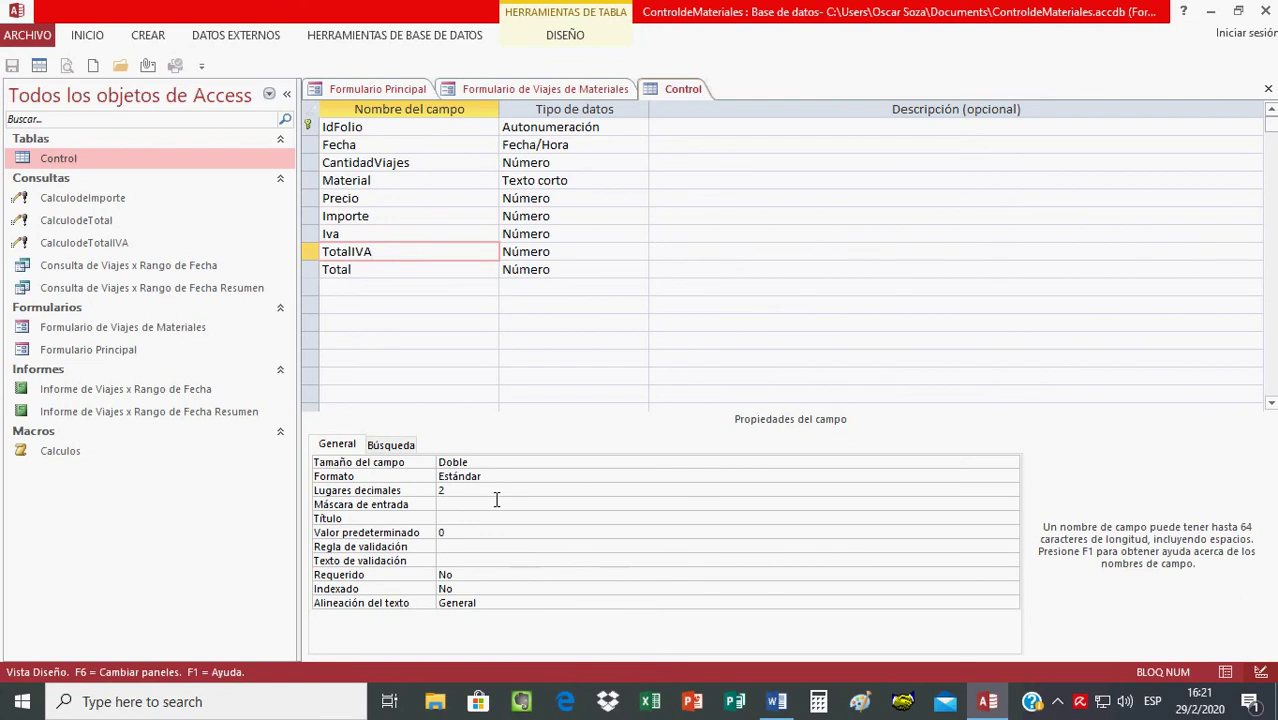
left_click(408, 273)
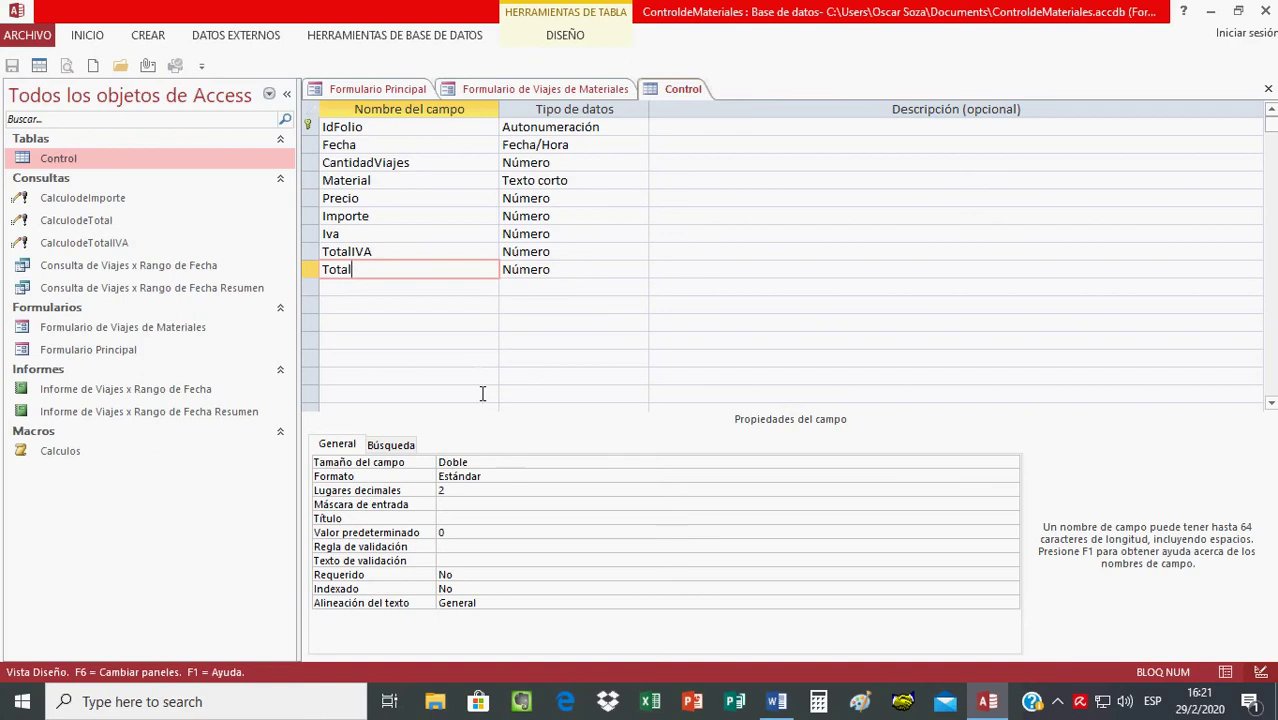
left_click(430, 166)
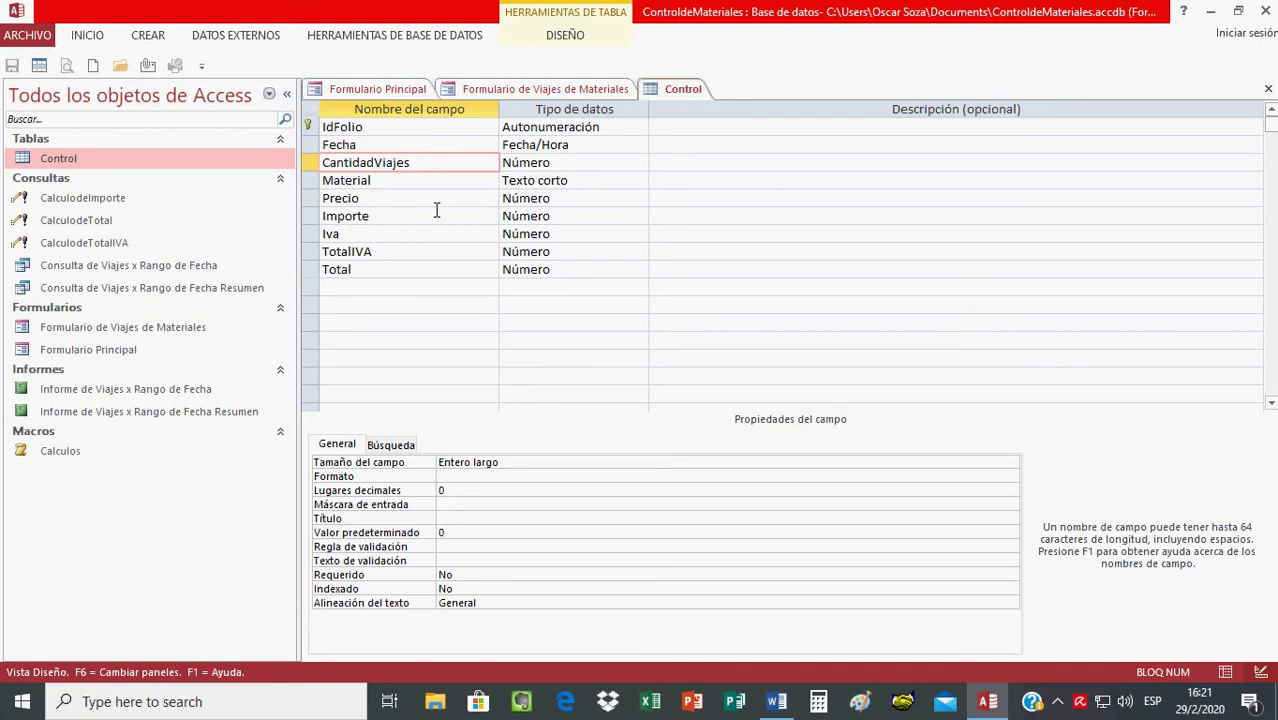
left_click(434, 200)
left_click(430, 166)
left_click(429, 197)
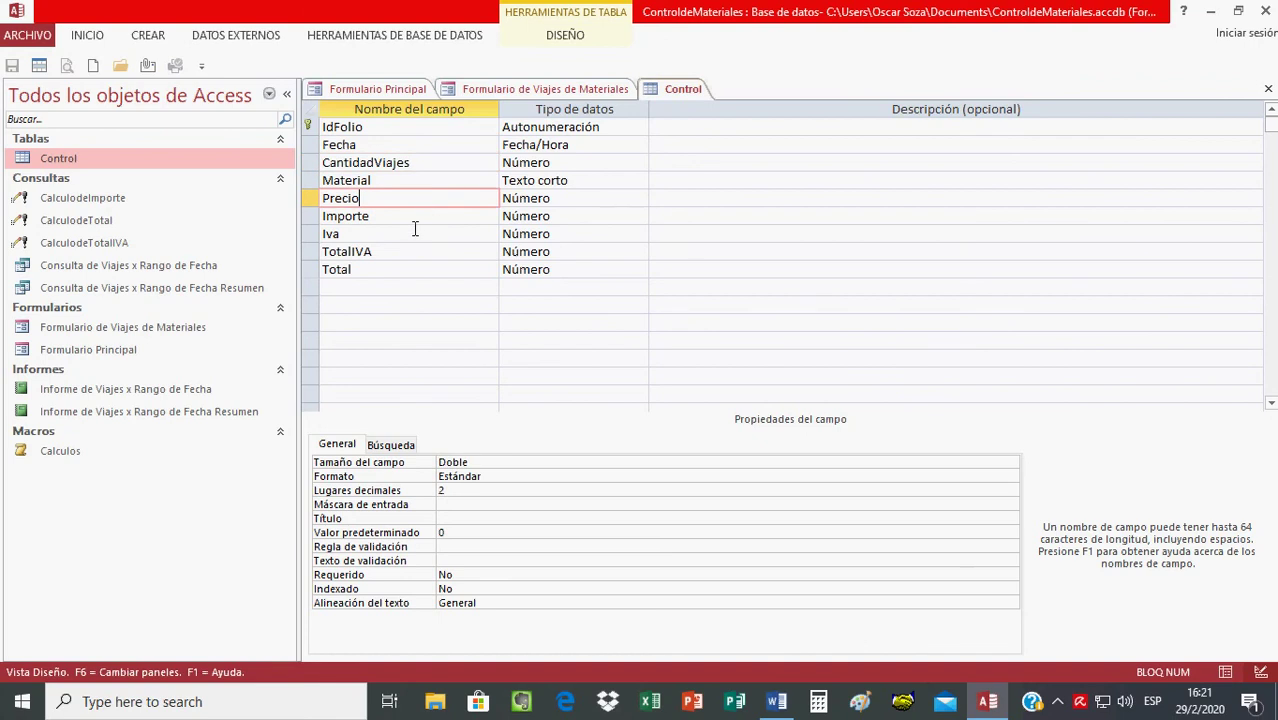
left_click(414, 222)
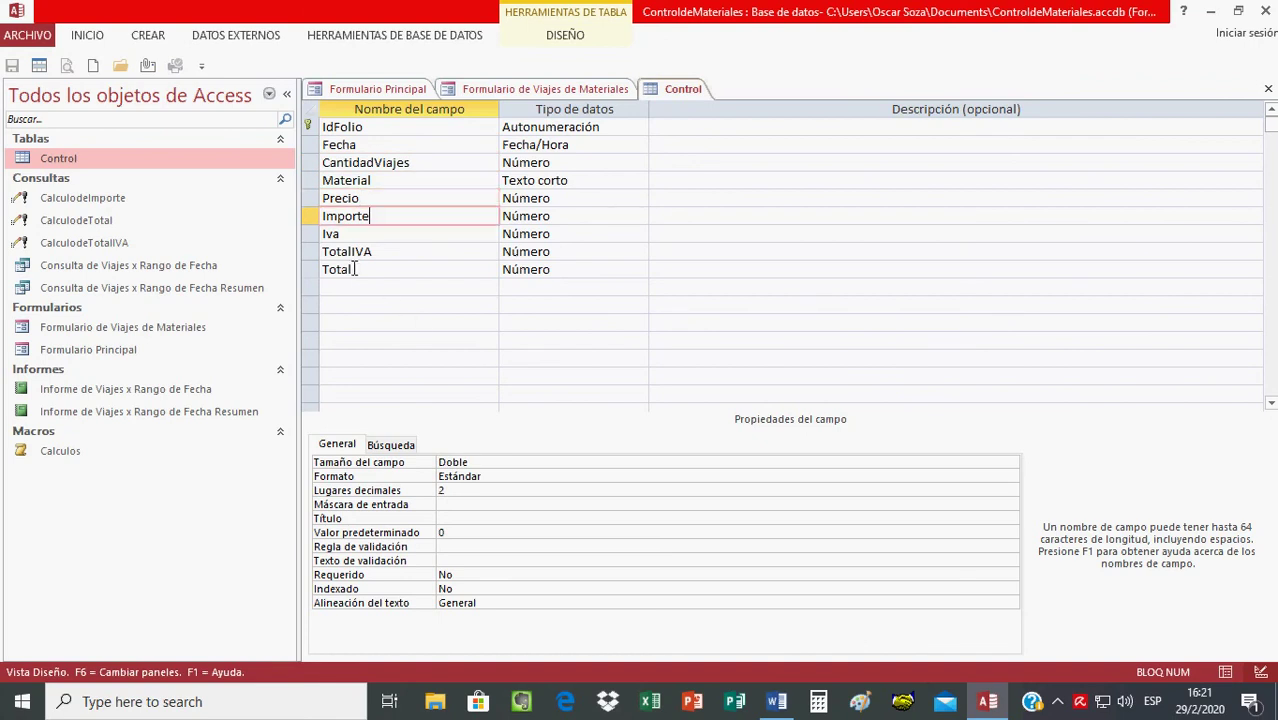
left_click(406, 237)
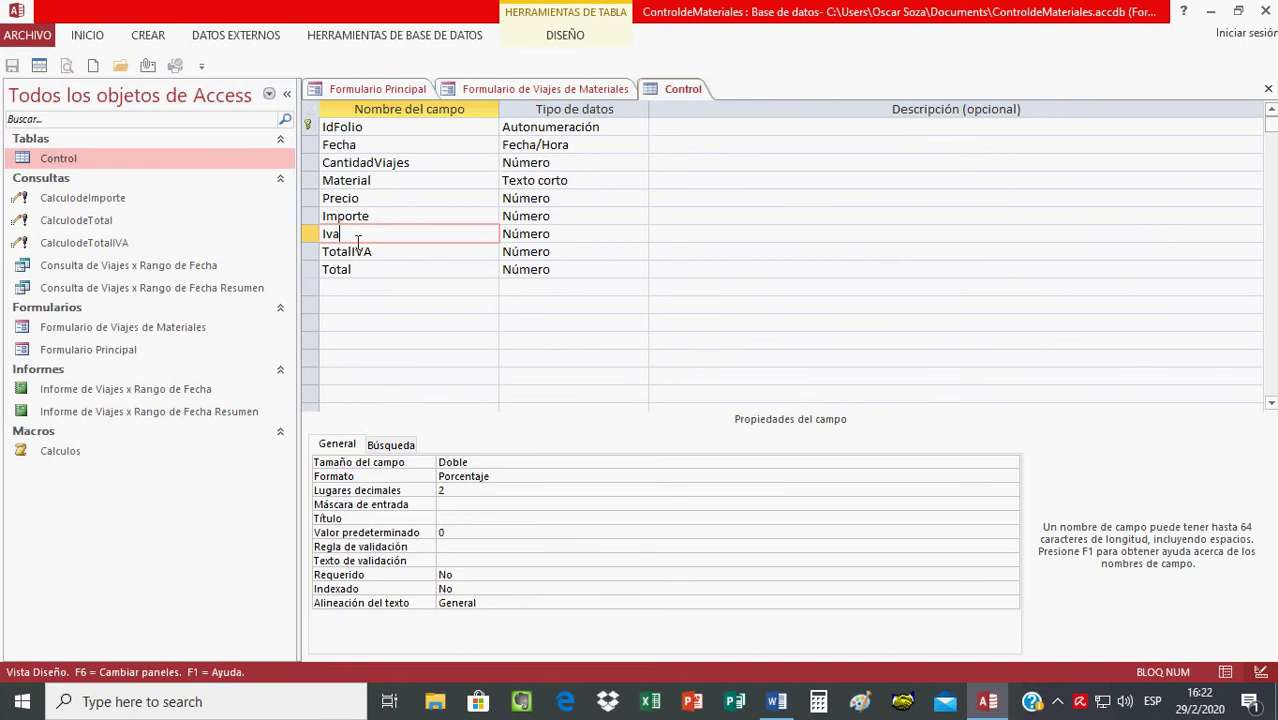
left_click(391, 258)
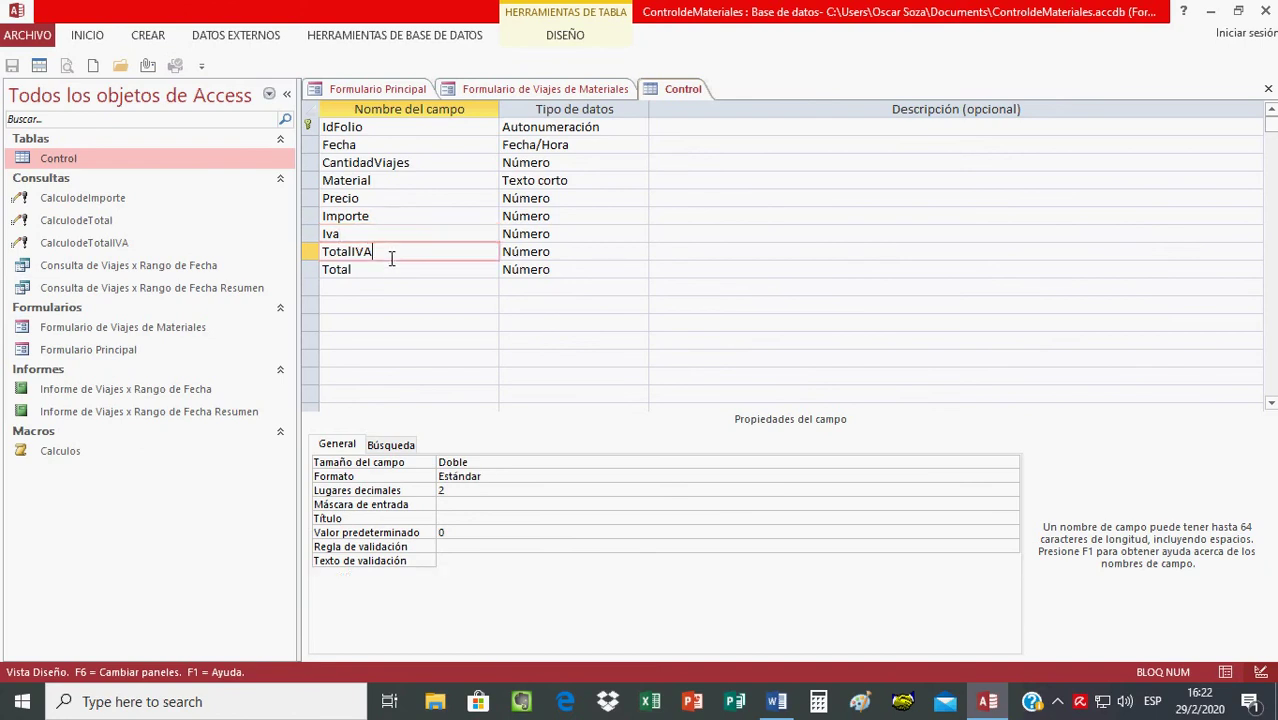
left_click(389, 276)
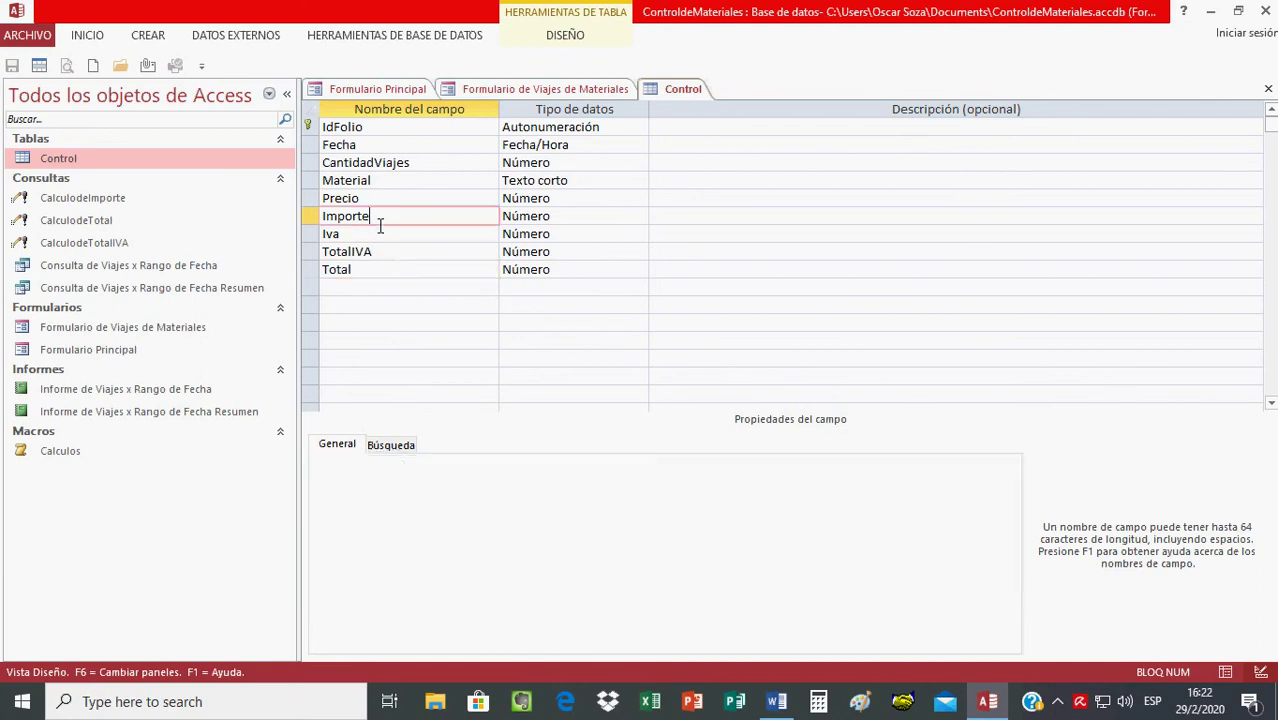
left_click(396, 271)
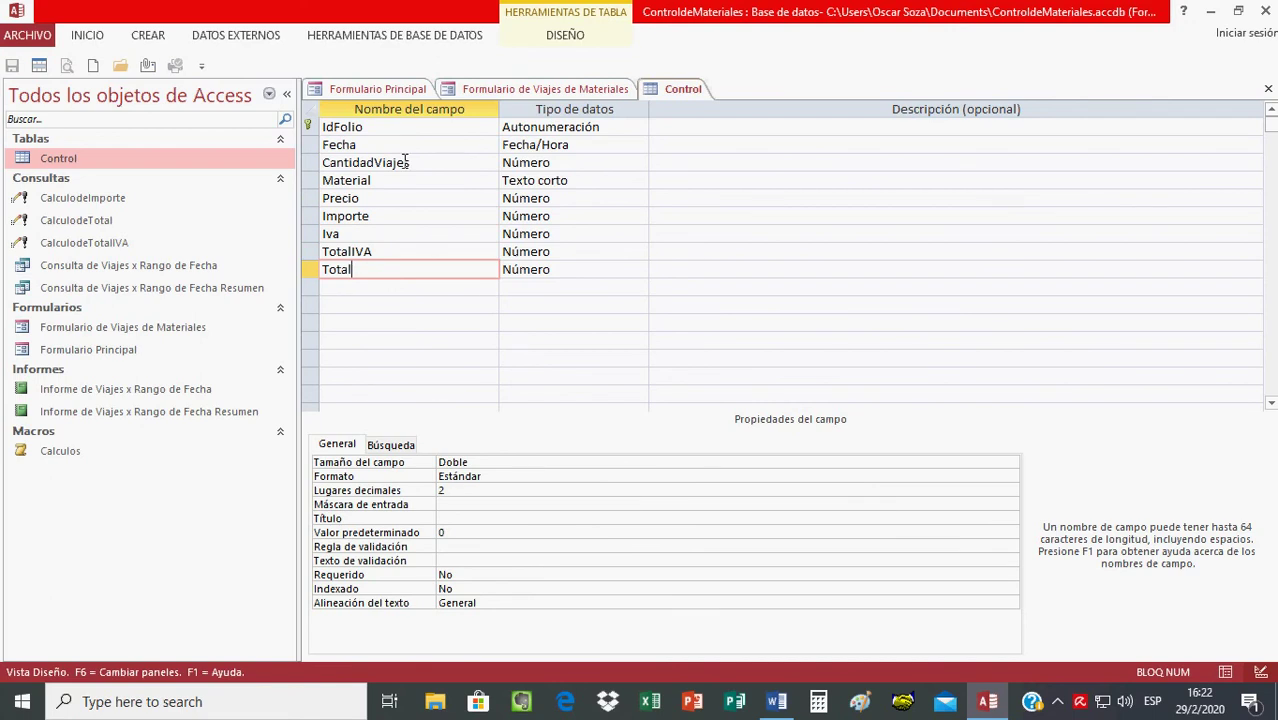
Check the lookup properties of each Control table field, from IdFolio down to Total.
left_click(391, 444)
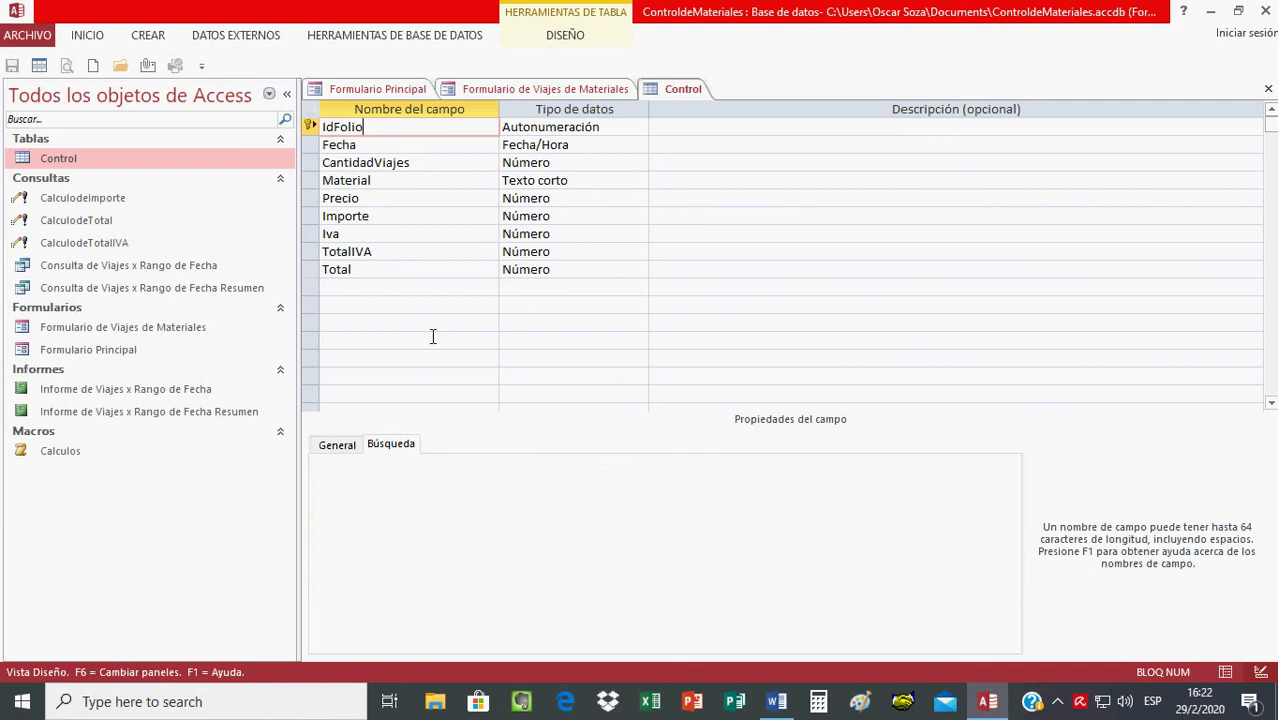
key("Down")
key("Down")
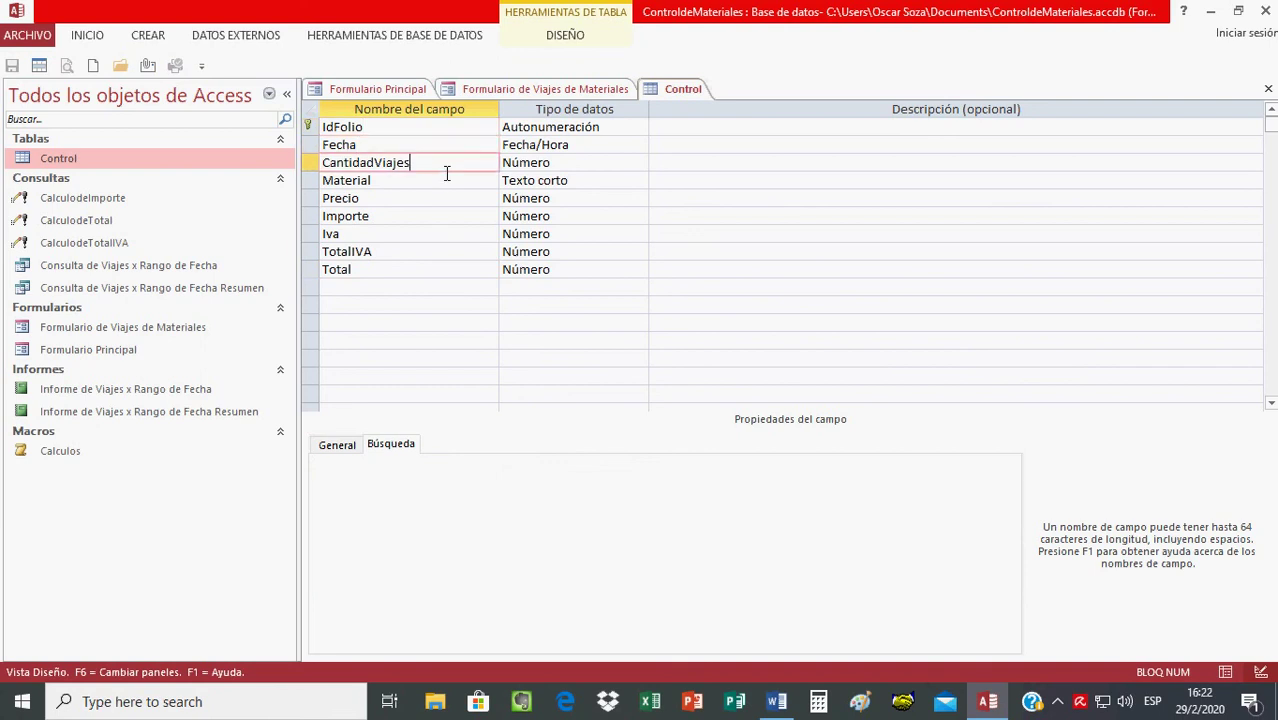
key("Down")
key("Down")
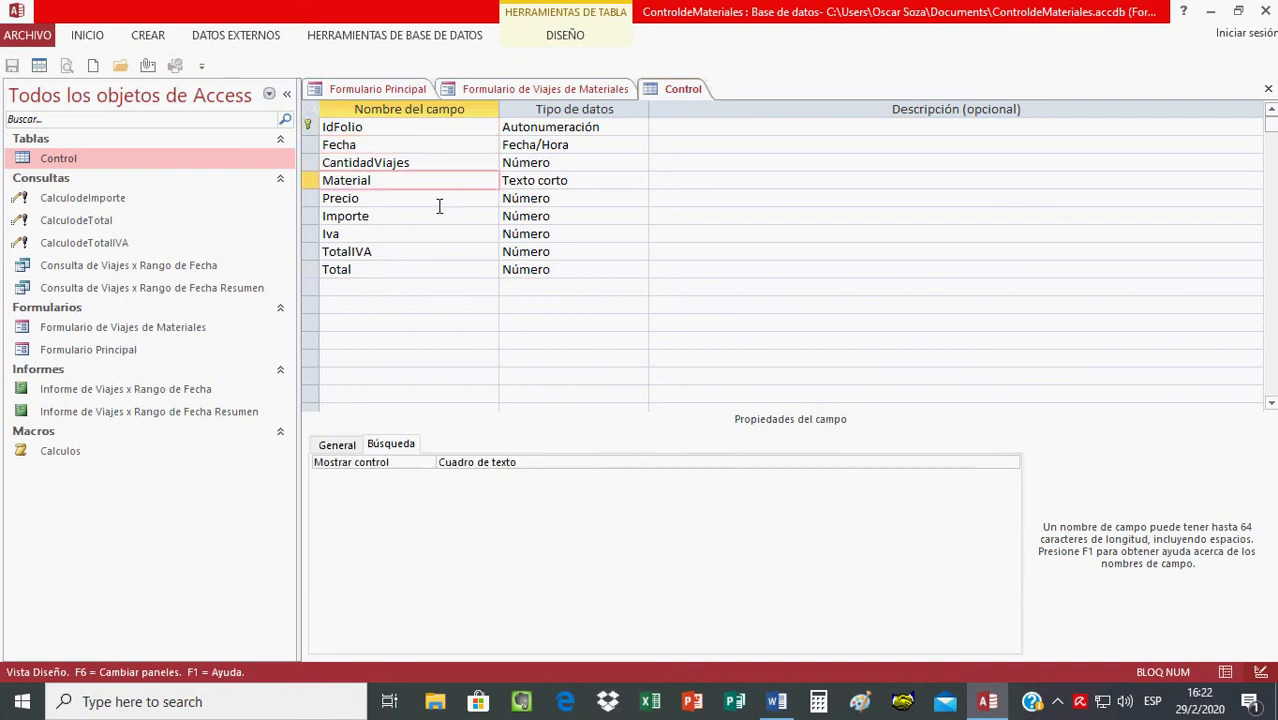
key("Down")
key("Down")
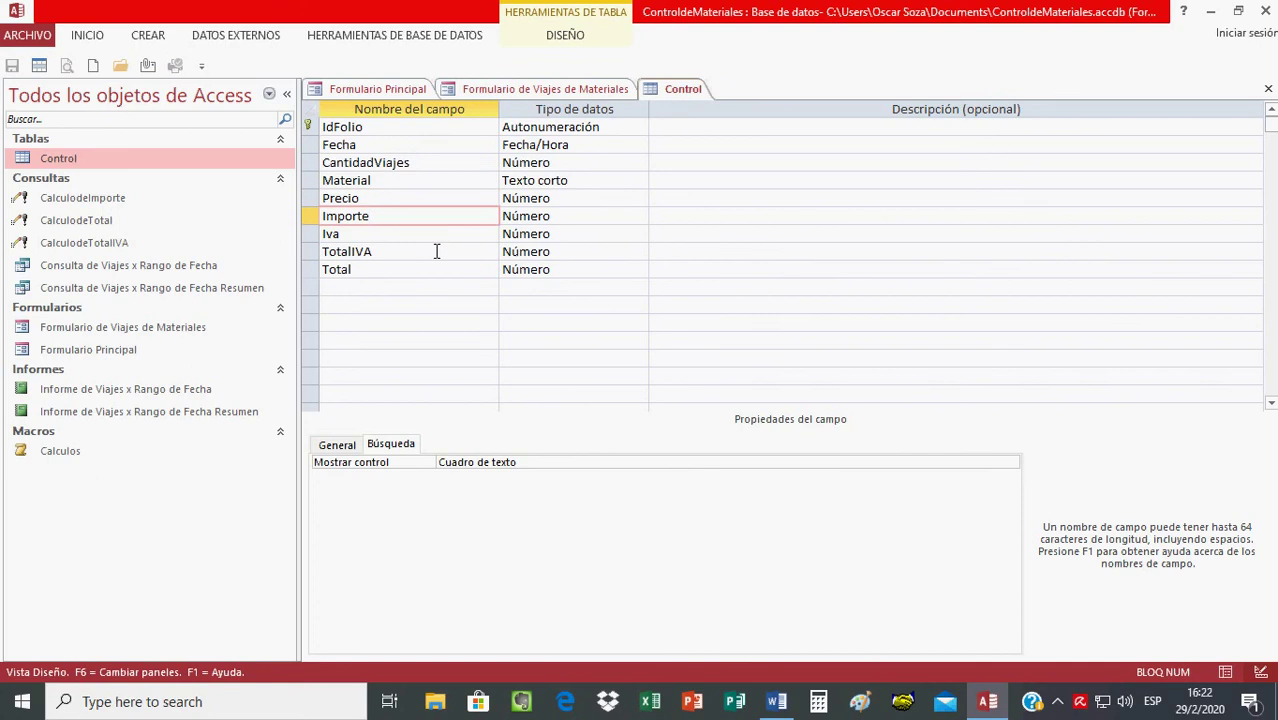
key("Down")
key("Down")
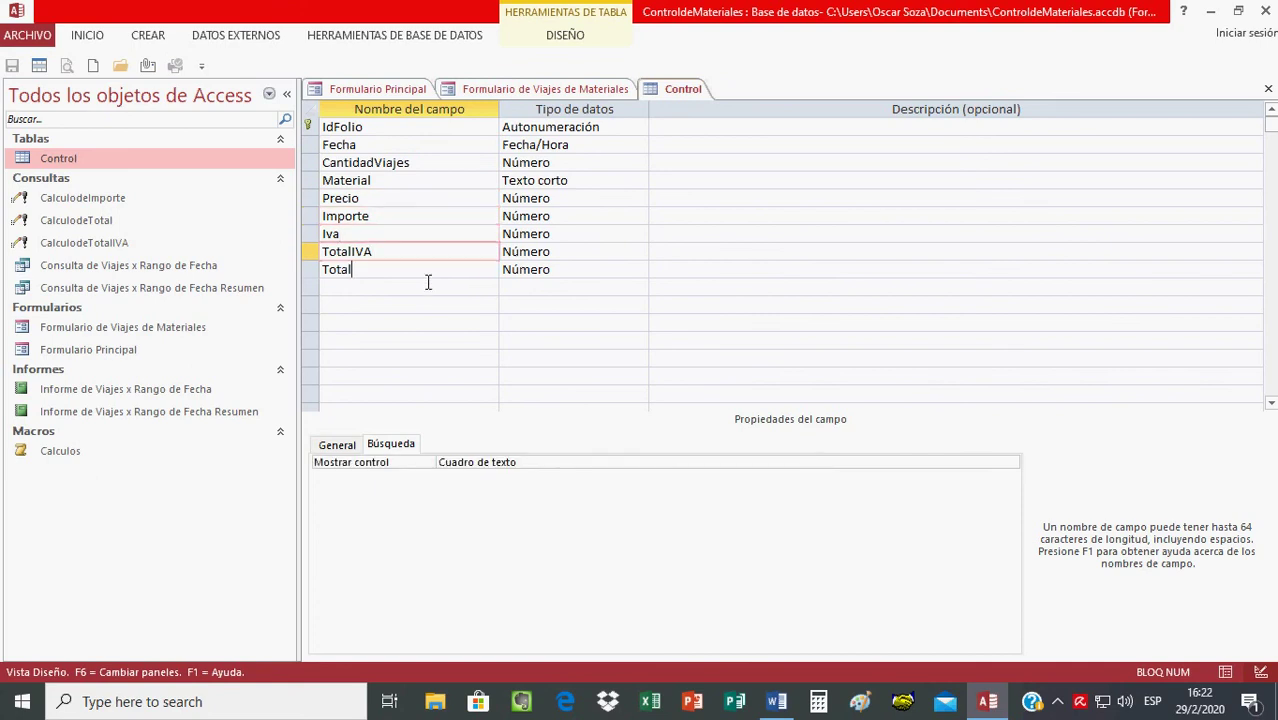
Review the general properties of the Control table's fields Total, Fecha, CantidadViajes, Material, Precio and Importe.
left_click(347, 449)
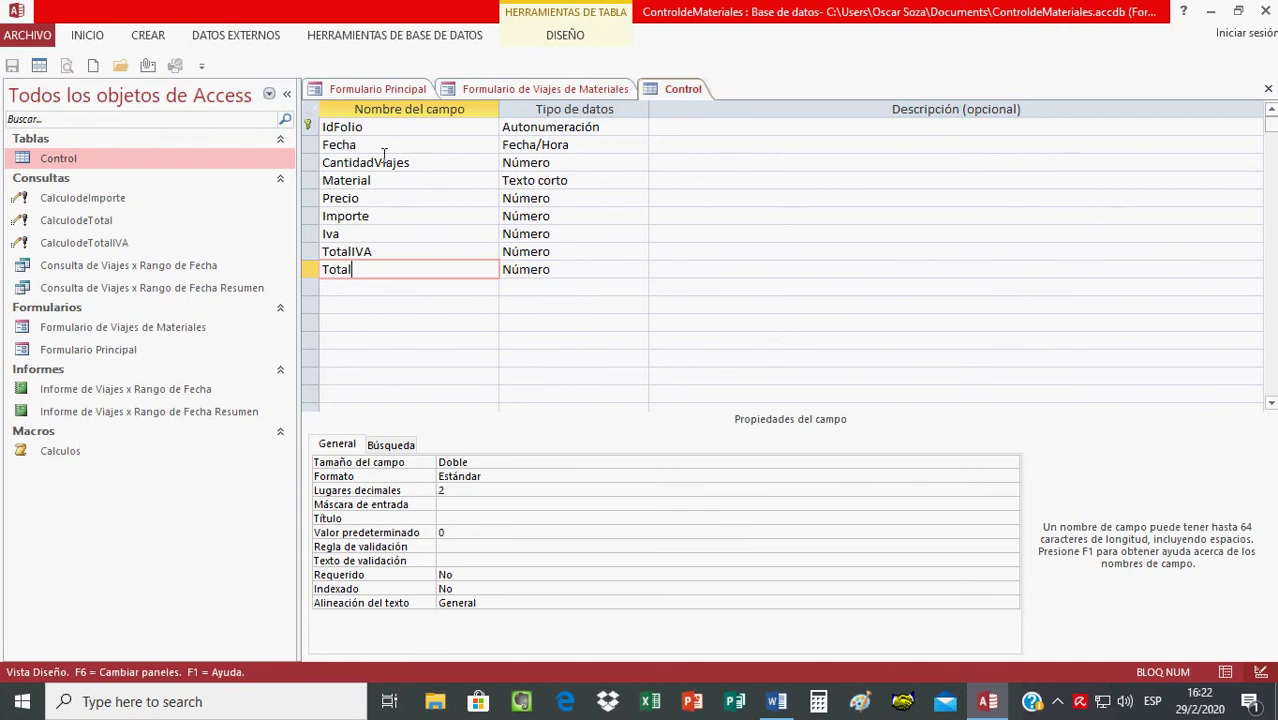
left_click(383, 146)
left_click(431, 168)
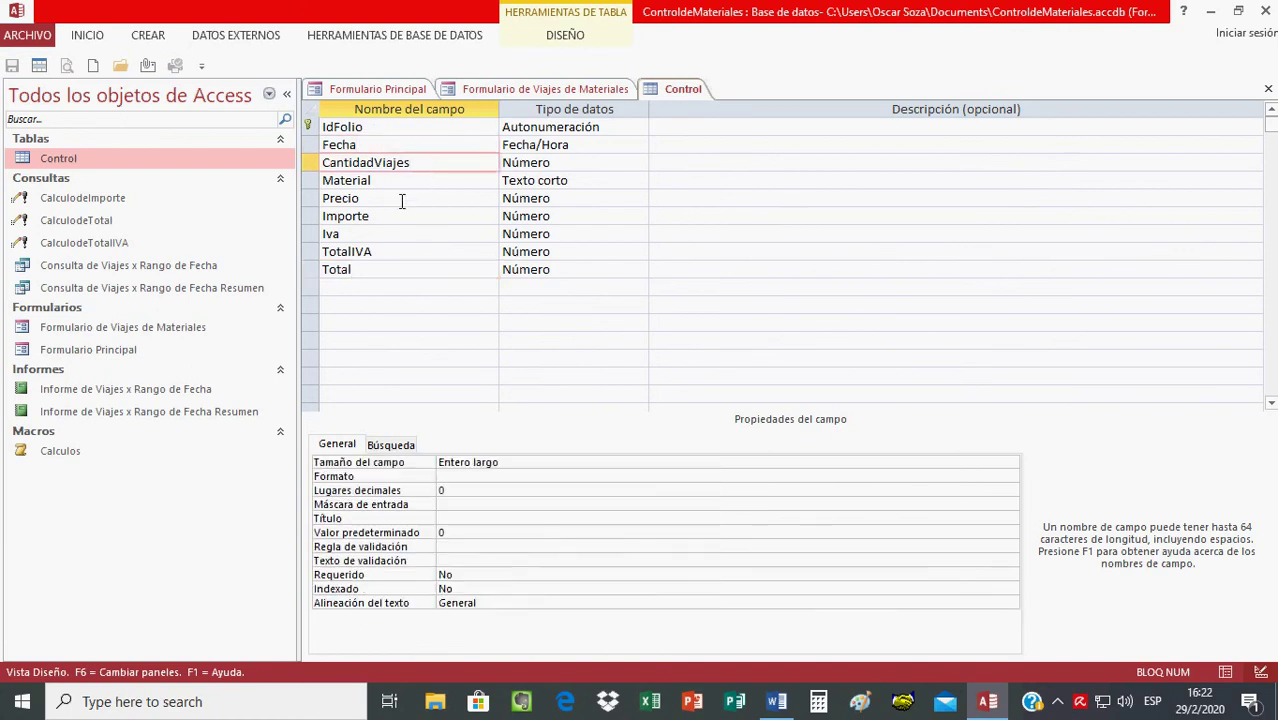
left_click(402, 183)
left_click(403, 201)
left_click(406, 217)
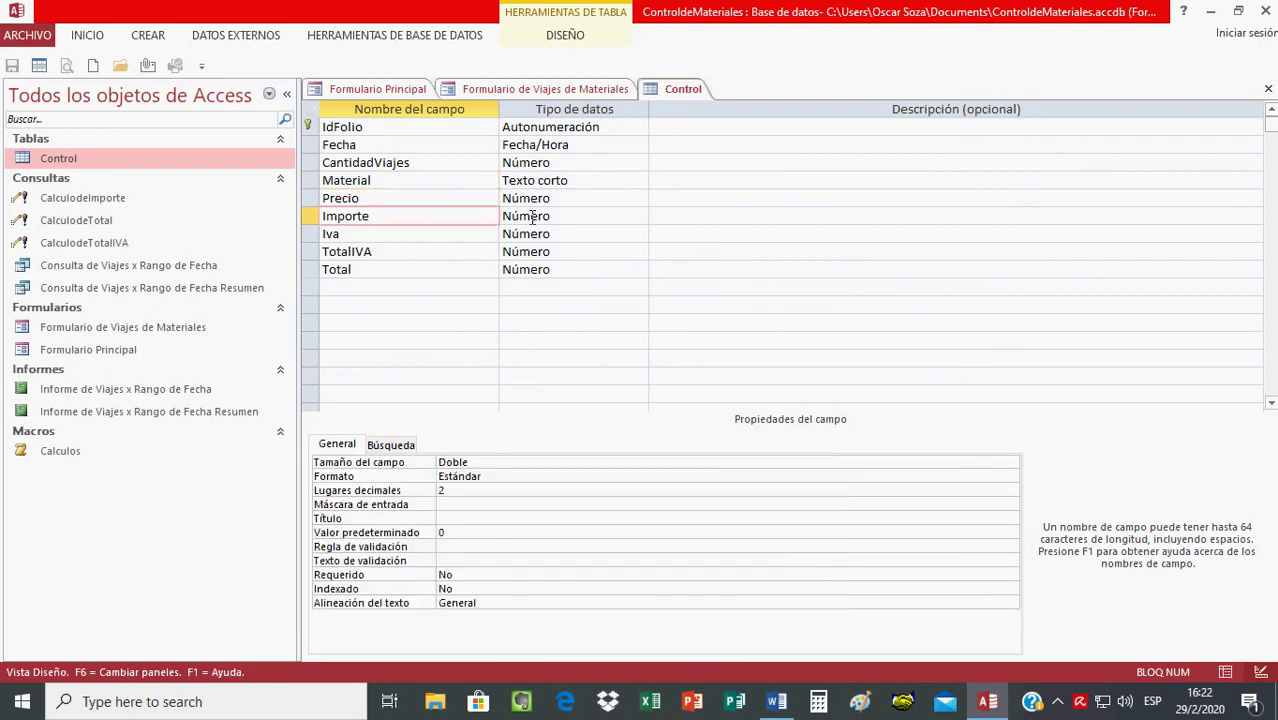
left_click(451, 199)
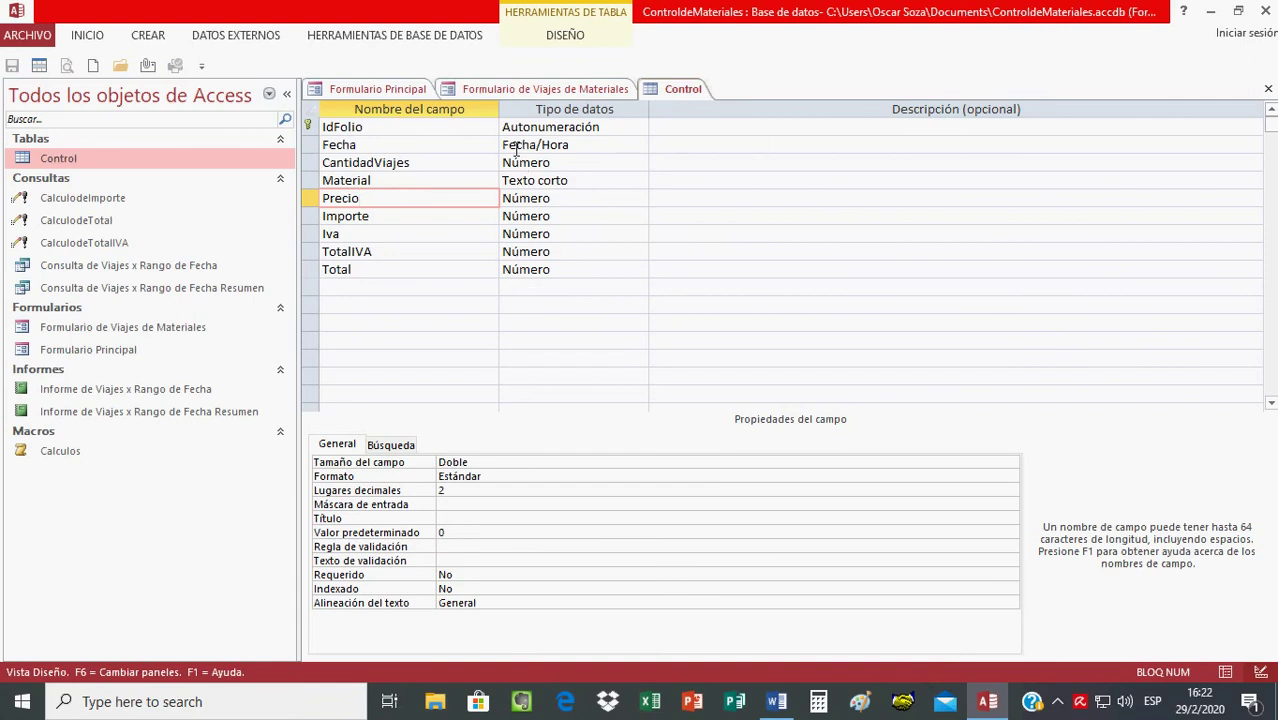
Browse forward through the records of Formulario de Viajes de Materiales and return to the first record.
left_click(513, 90)
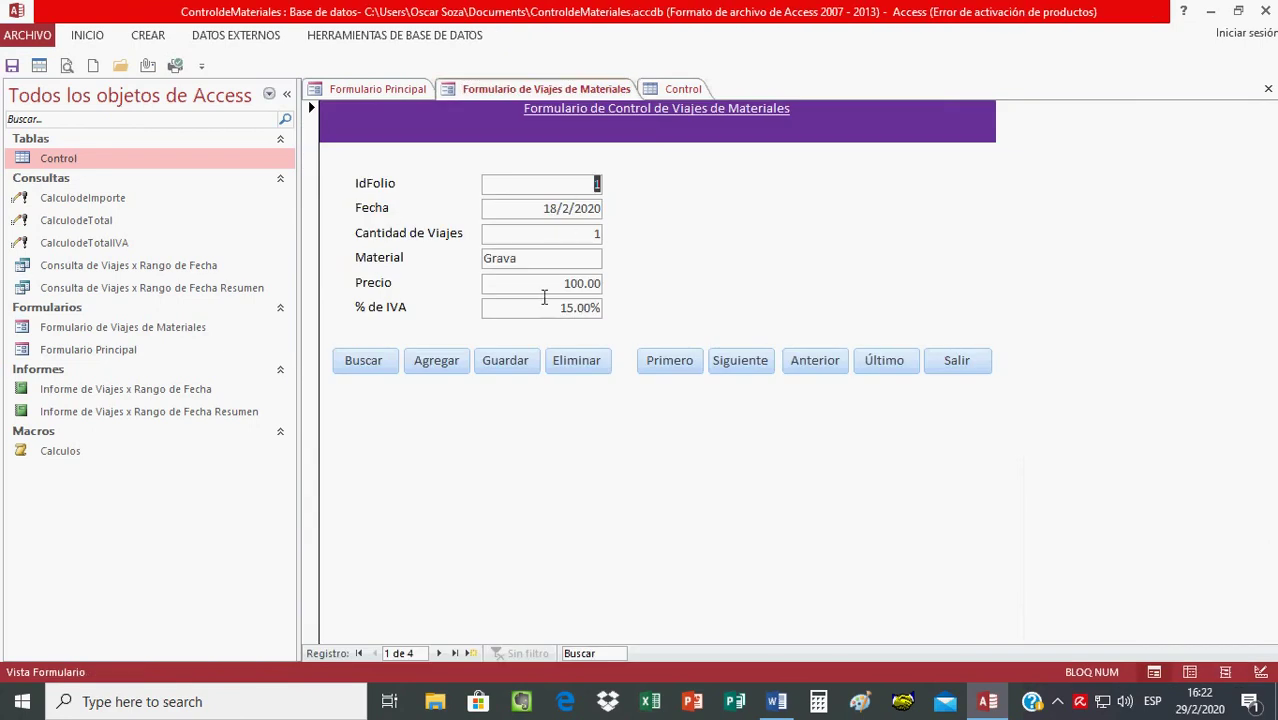
left_click(752, 364)
left_click(737, 362)
left_click(745, 363)
left_click(679, 370)
Try out Fecha's date picker and retyping the Material value in the first trip record.
left_click(542, 209)
left_click(612, 208)
left_click(730, 257)
left_click(587, 243)
key("BackSpace")
key("BackSpace")
type("Aren")
key("BackSpace")
key("BackSpace")
key("BackSpace")
Look over the Precio and Cantidad de Viajes fields and advance the trip form to the third record.
left_click(560, 288)
left_click(600, 238)
left_click(599, 288)
left_click(741, 362)
left_click(757, 366)
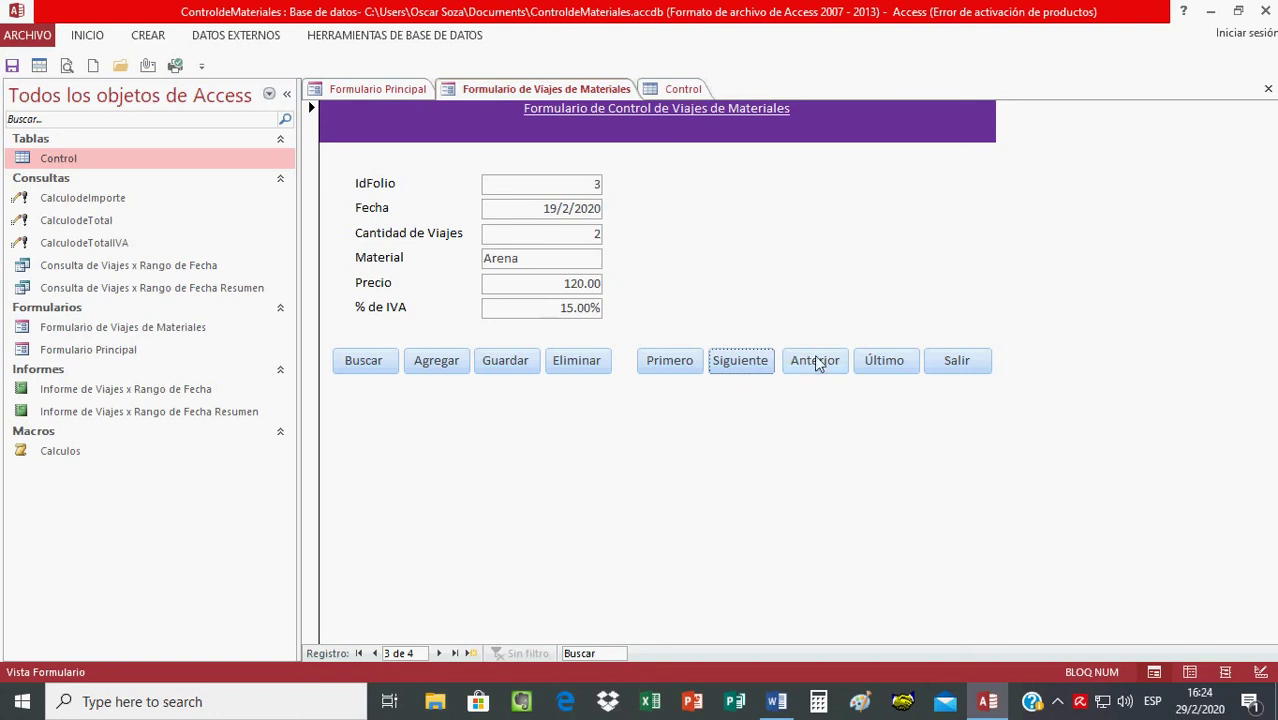
Return to the Control table and switch it from design view to datasheet view.
left_click(681, 90)
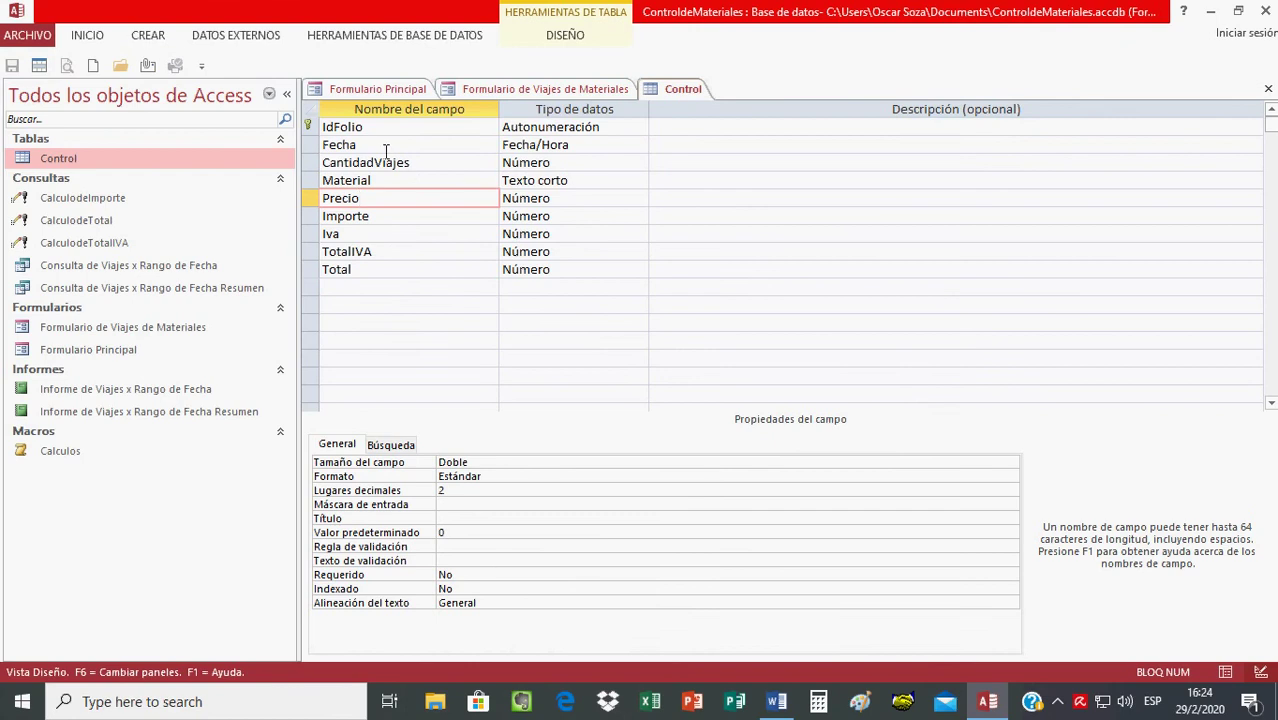
right_click(671, 89)
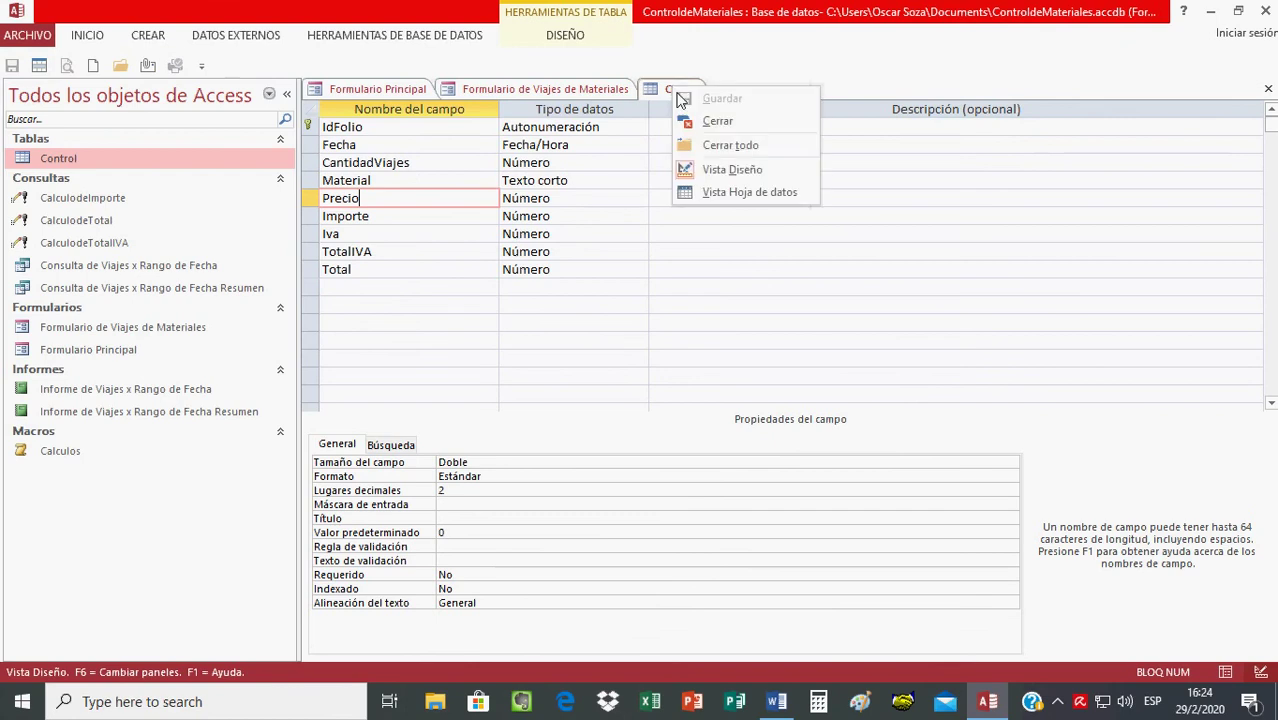
left_click(727, 194)
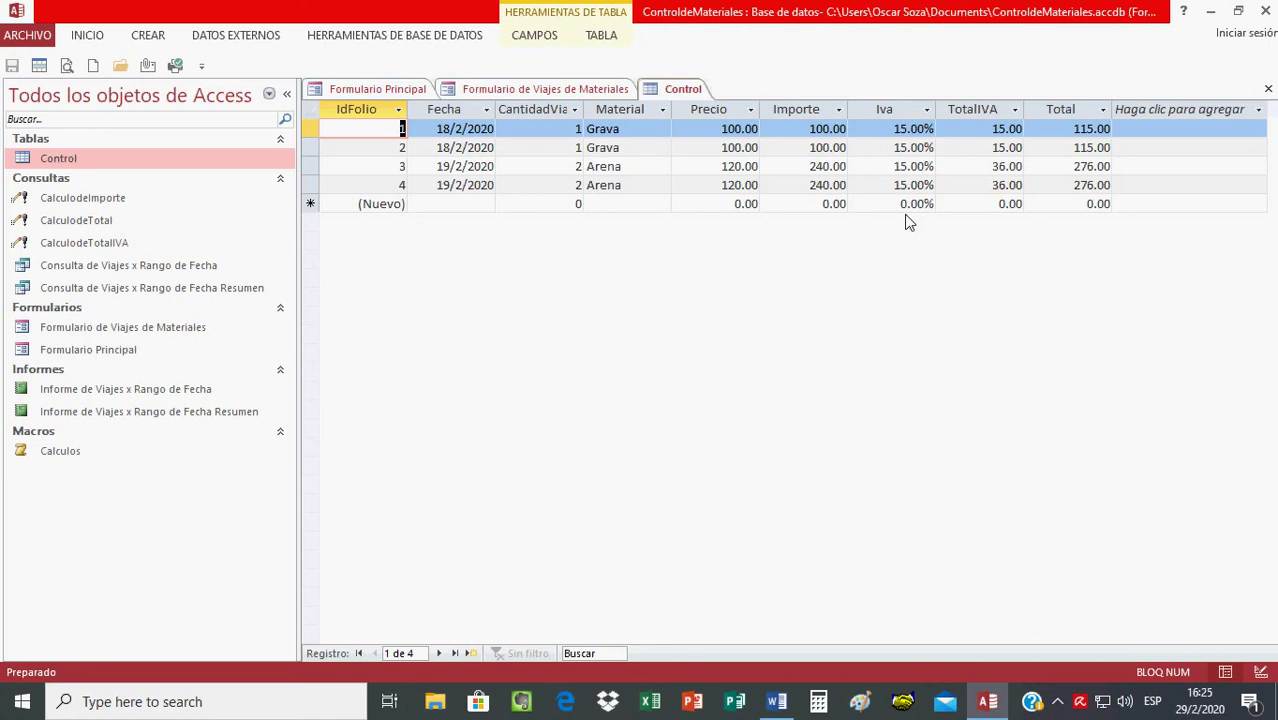
Set Importe to 0 in all four records of the Control table.
left_click(789, 134)
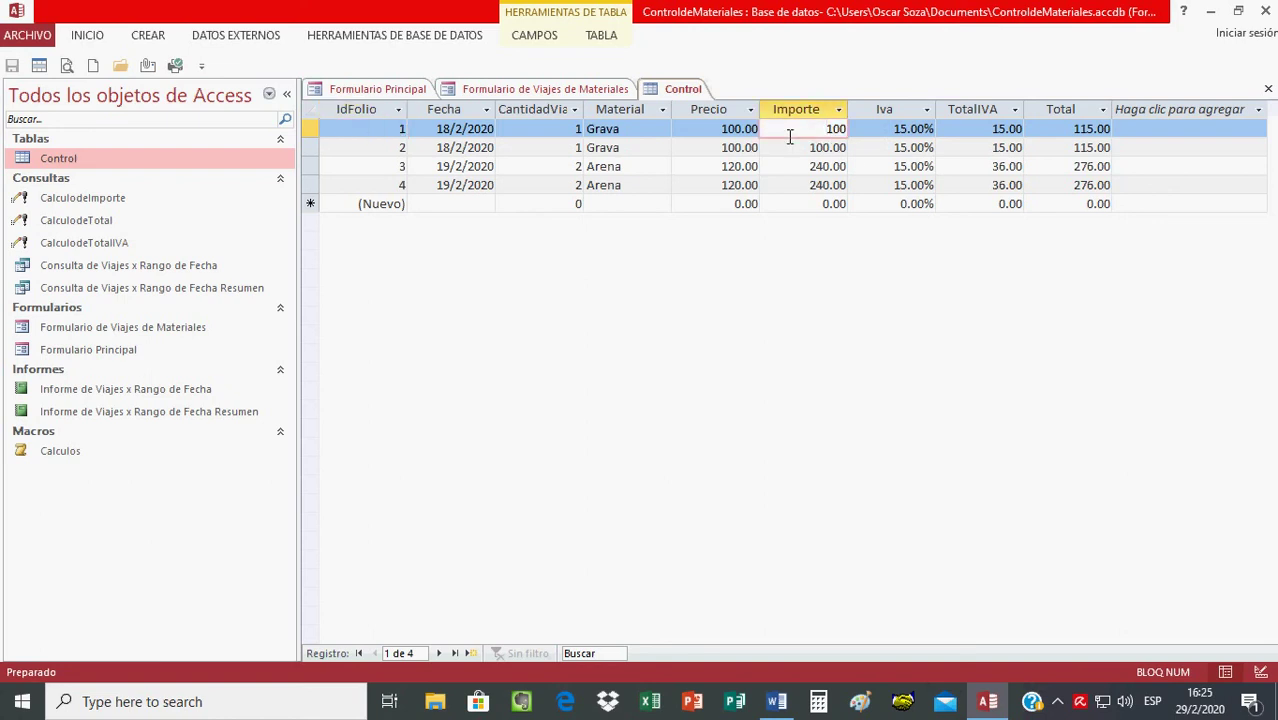
key("Delete")
key("Delete")
key("Down")
type("0")
key("Down")
type("0")
key("Down")
type("0")
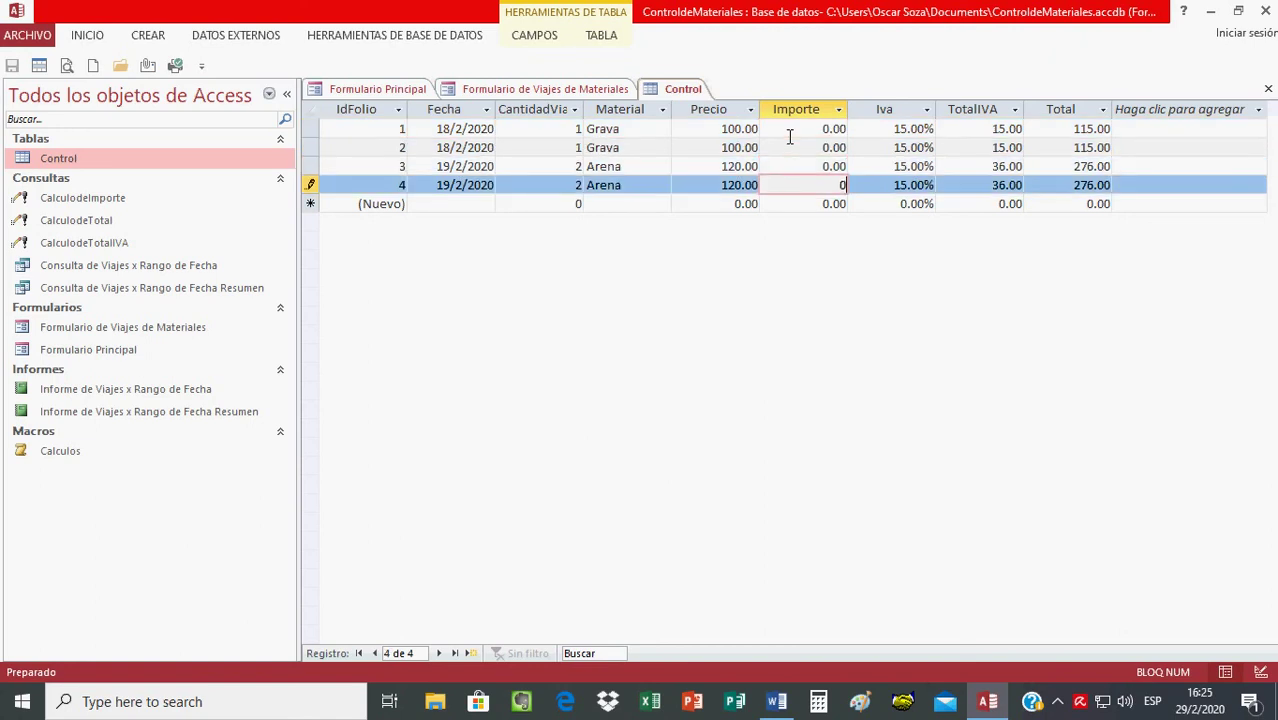
Set TotalIVA to 0 in all four records of the Control table.
key("Up")
key("Up")
key("Up")
key("Tab")
key("Tab")
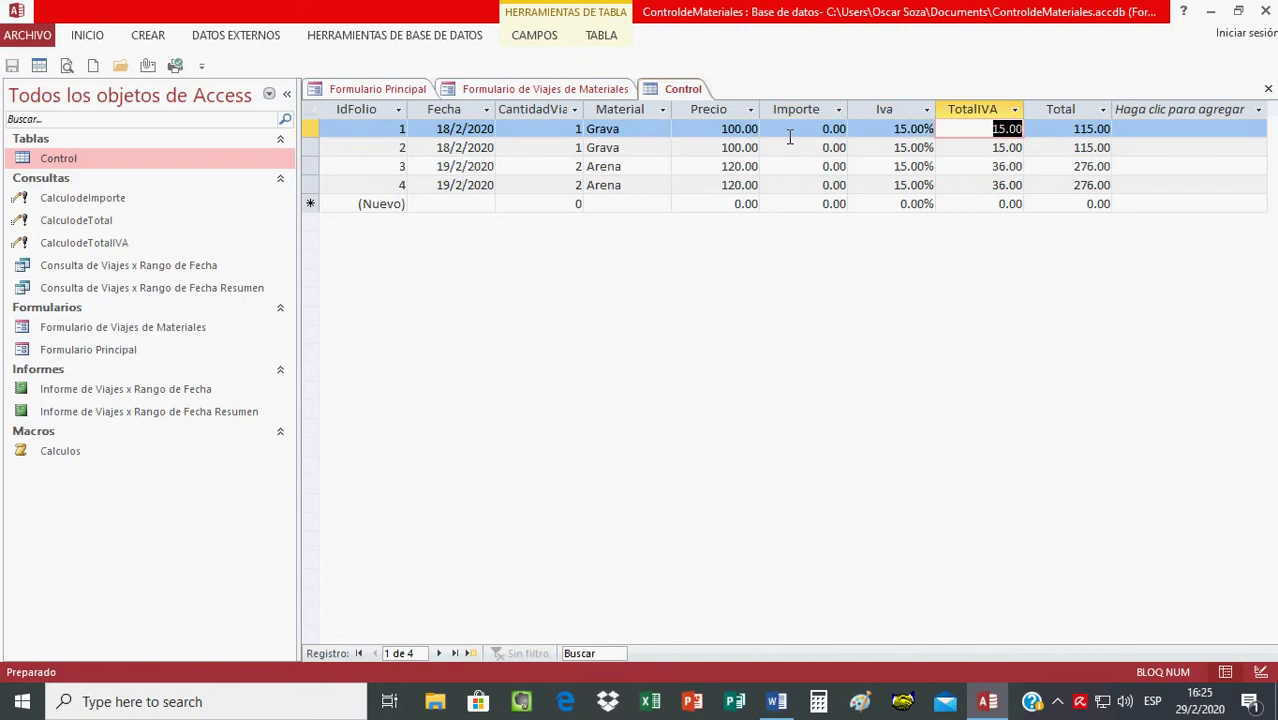
type("0")
key("Down")
type("0")
key("Down")
type("0")
key("Down")
type("0")
Set Total to 0 in all four Control records and return to the first record.
key("Up")
key("Up")
key("Up")
key("Tab")
type("0")
key("Down")
type("0")
key("Down")
type("0")
key("Down")
type("0")
key("Up")
key("Up")
key("Up")
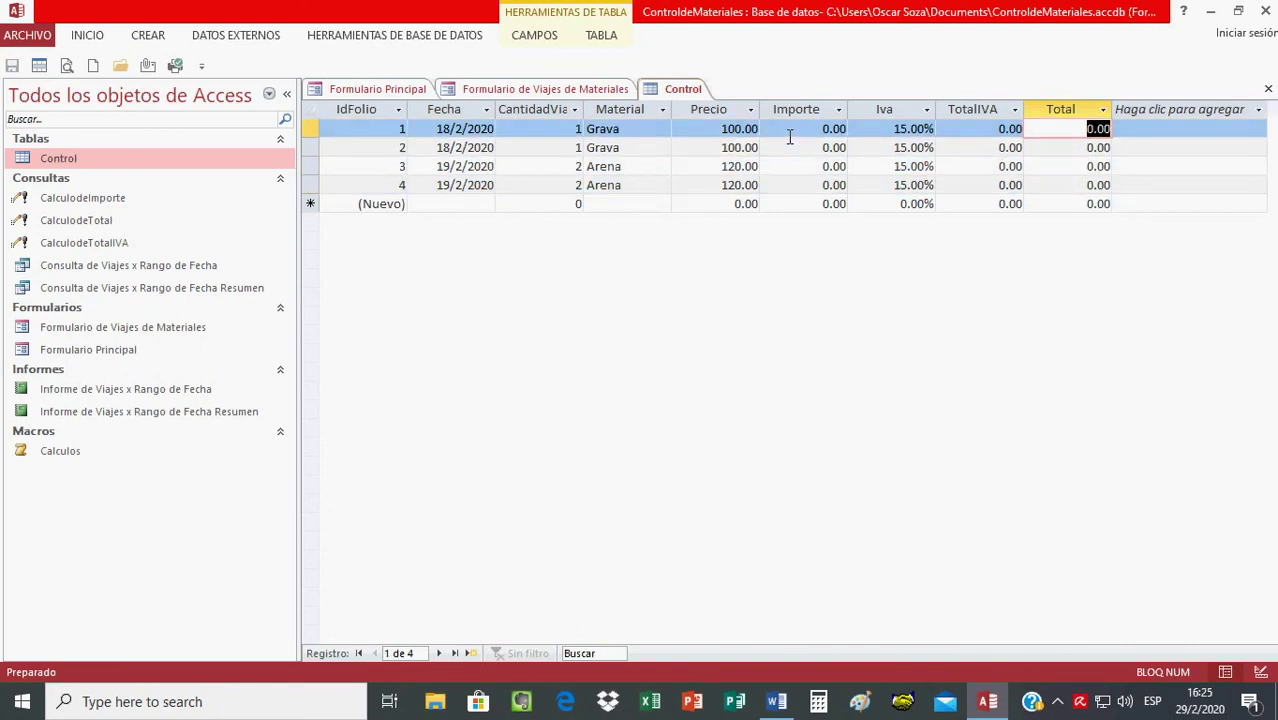
Move back across the first record's fields to CantidadViajes and close the Control table.
key("shift+Tab")
key("shift+Tab")
key("shift+Tab")
key("shift+Tab")
key("shift+Tab")
key("shift+Tab")
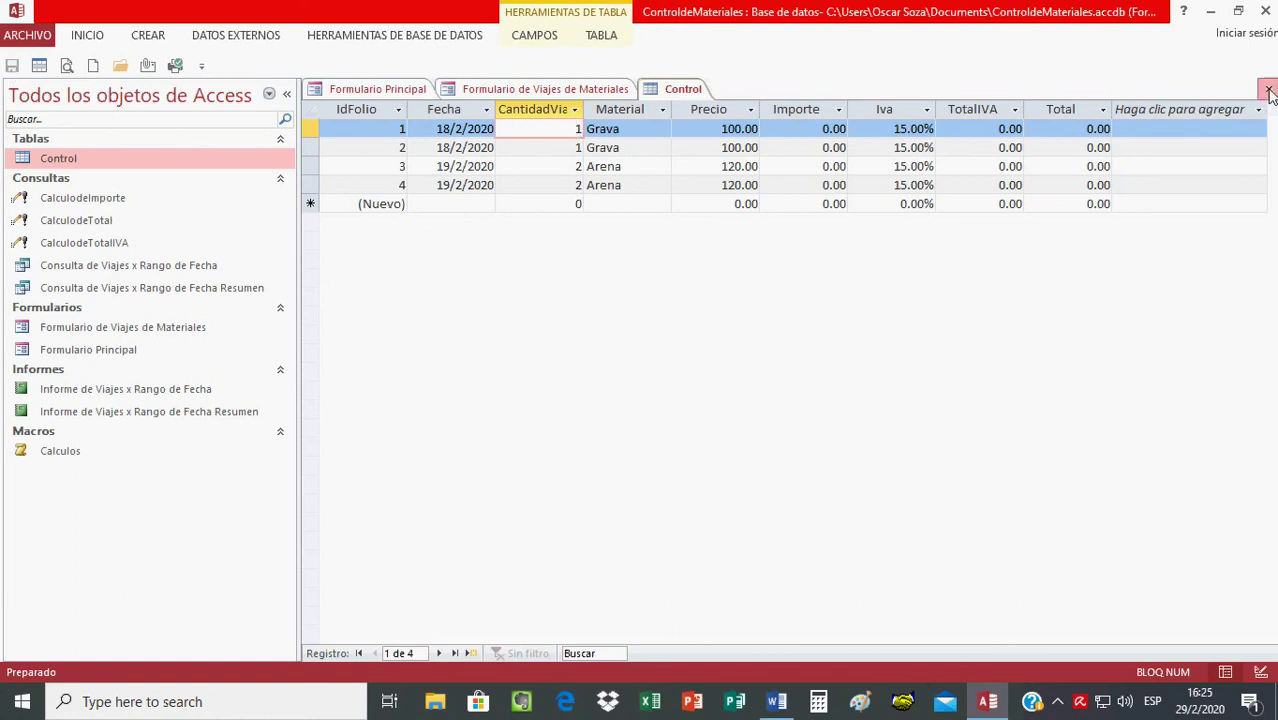
left_click(1268, 88)
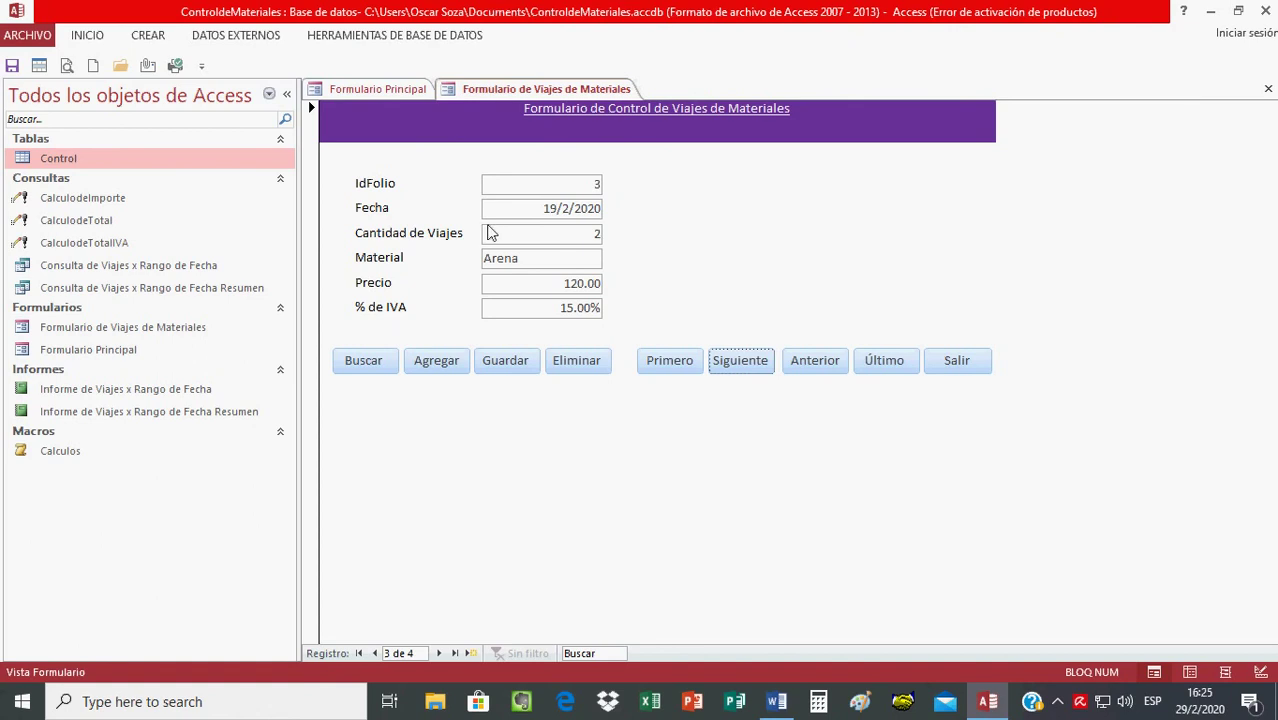
Review the trip form's Fecha, Precio and % de IVA entry fields and exit the form to the main menu.
left_click(554, 216)
left_click(611, 208)
left_click(575, 290)
left_click(541, 316)
left_click(960, 368)
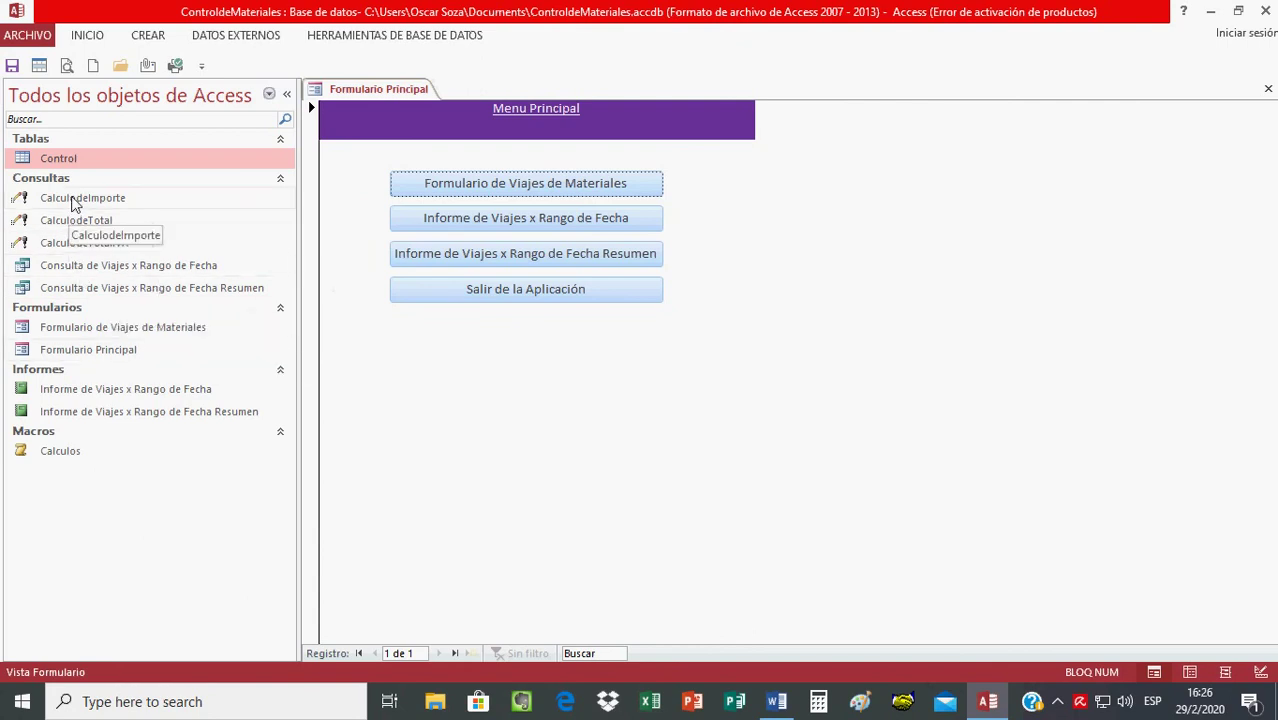
Inspect CalculodeImporte in design view, widening its column and locating CantidadViajes and Precio in the Control field list, and close the query.
left_click(73, 204)
right_click(73, 204)
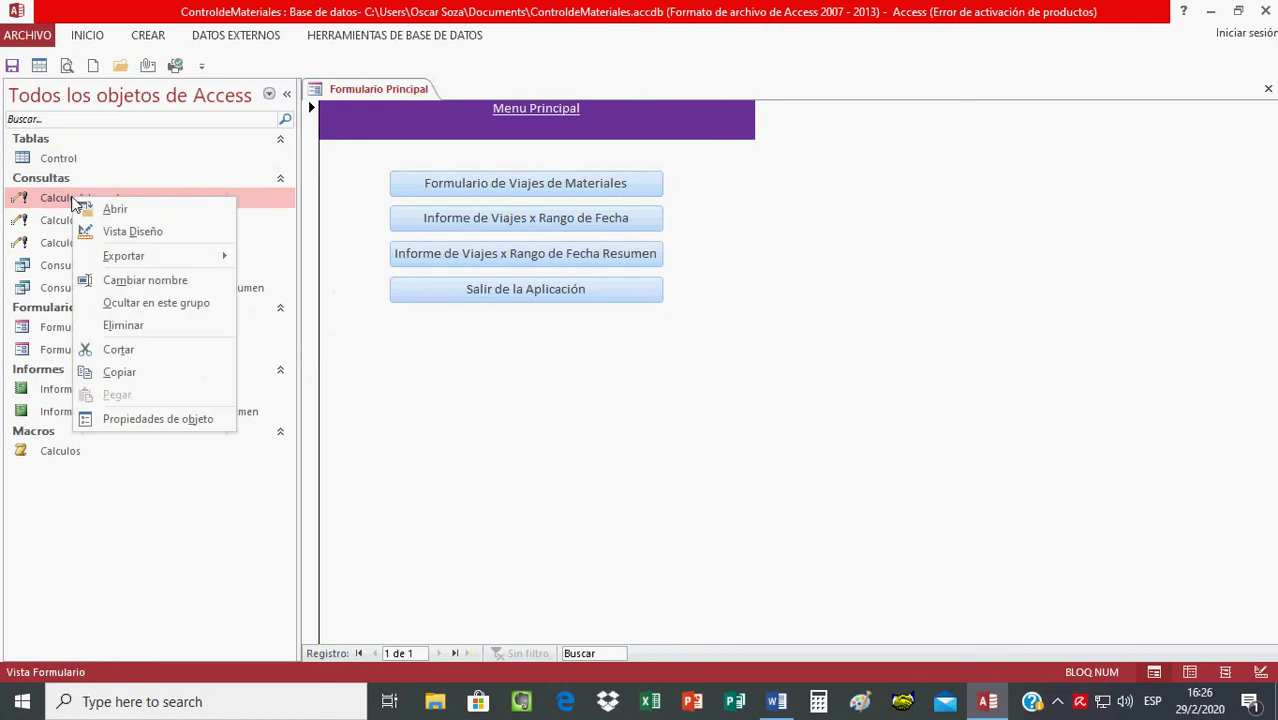
left_click(101, 236)
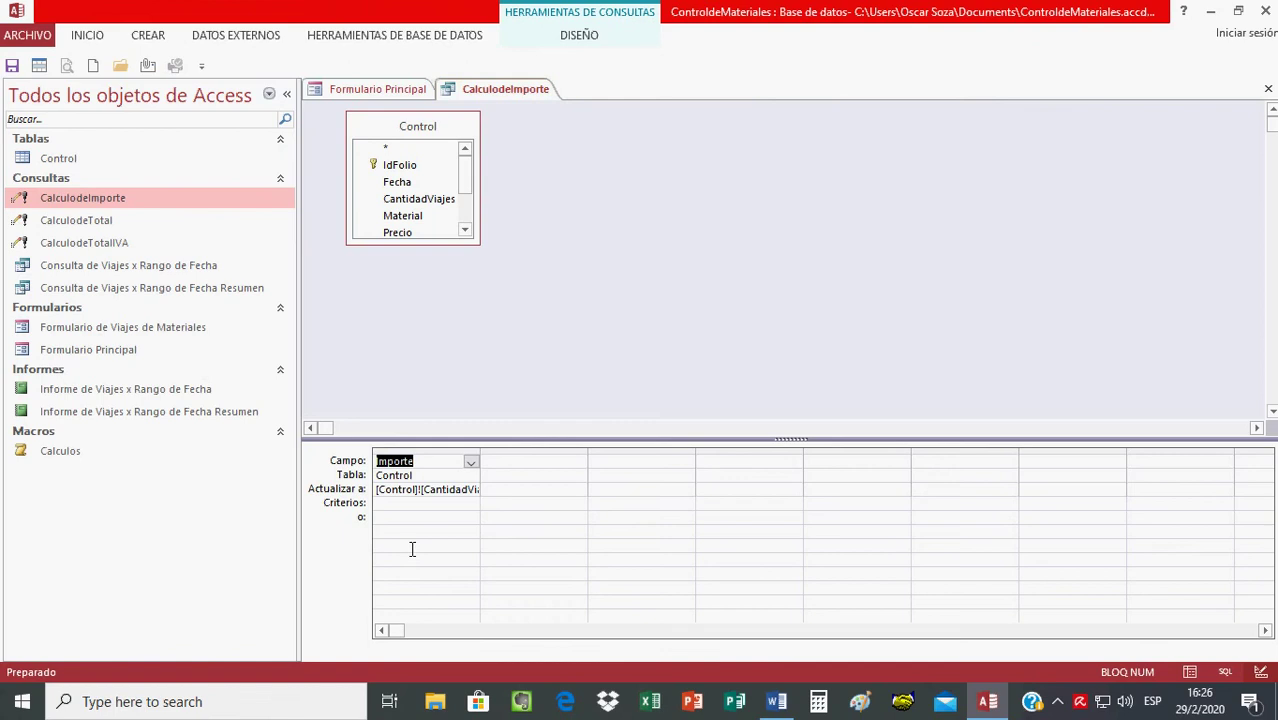
double_click(481, 452)
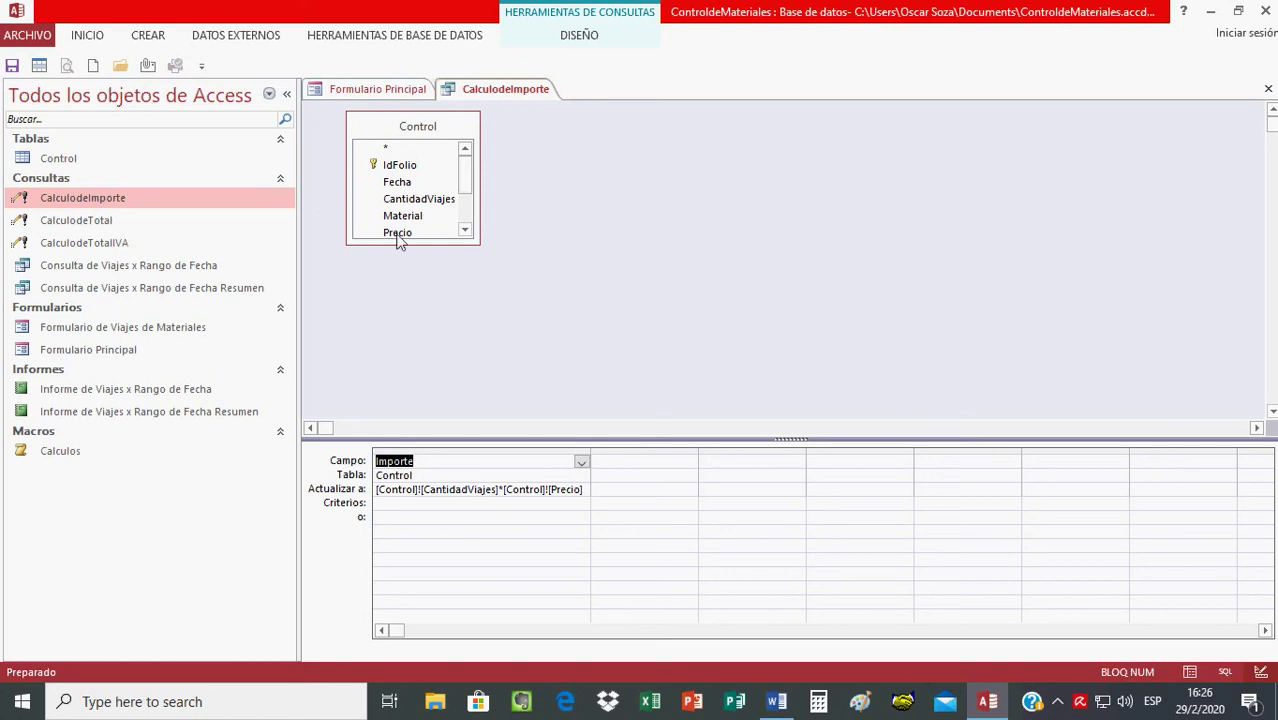
left_click(414, 200)
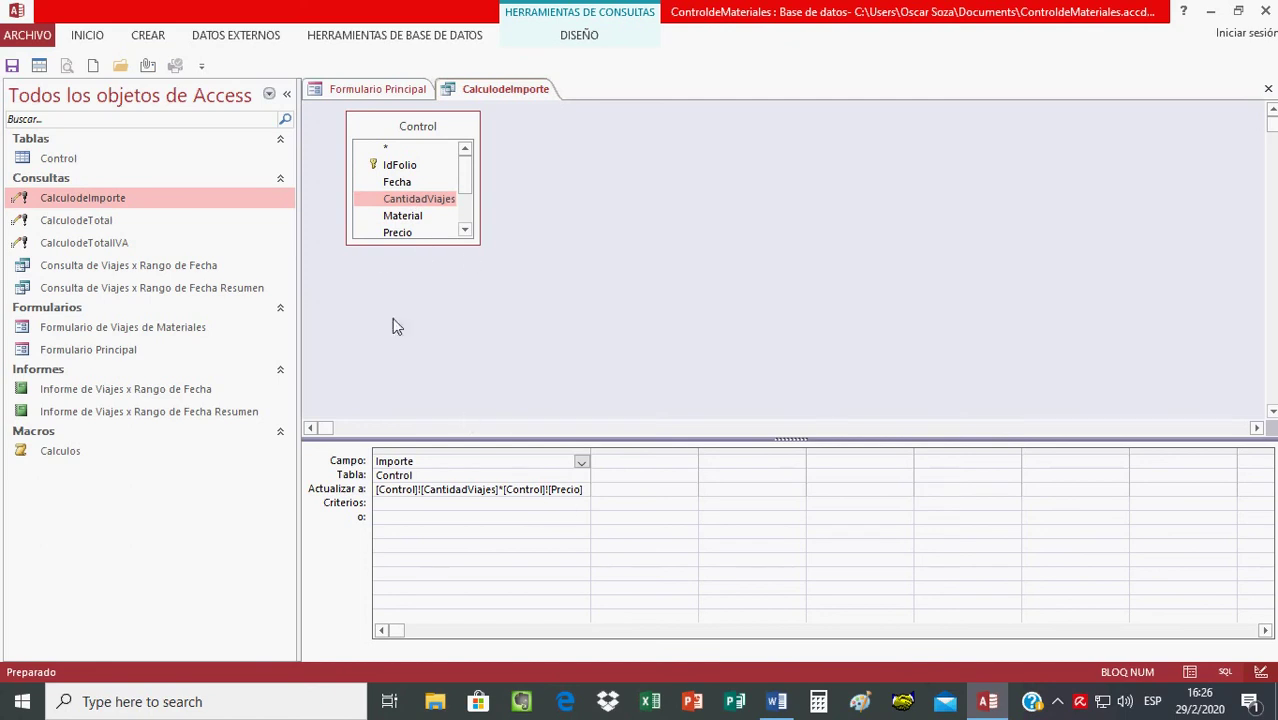
left_click(397, 234)
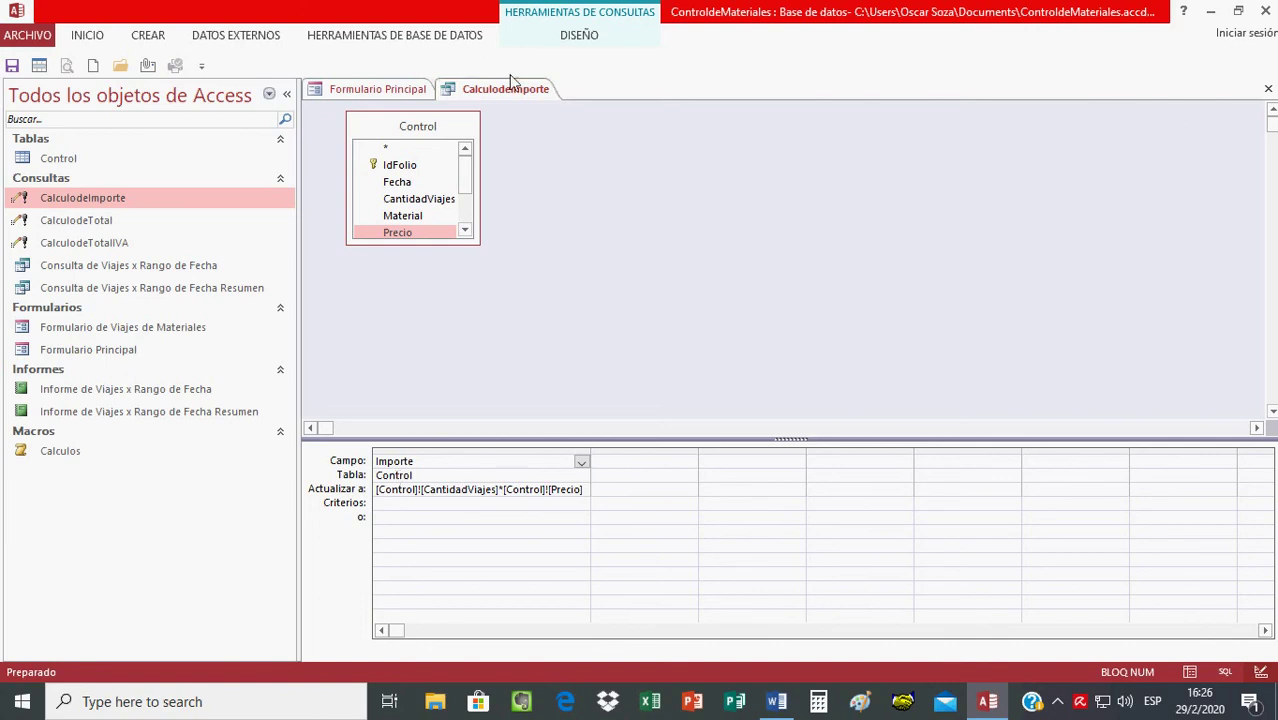
left_click(1268, 88)
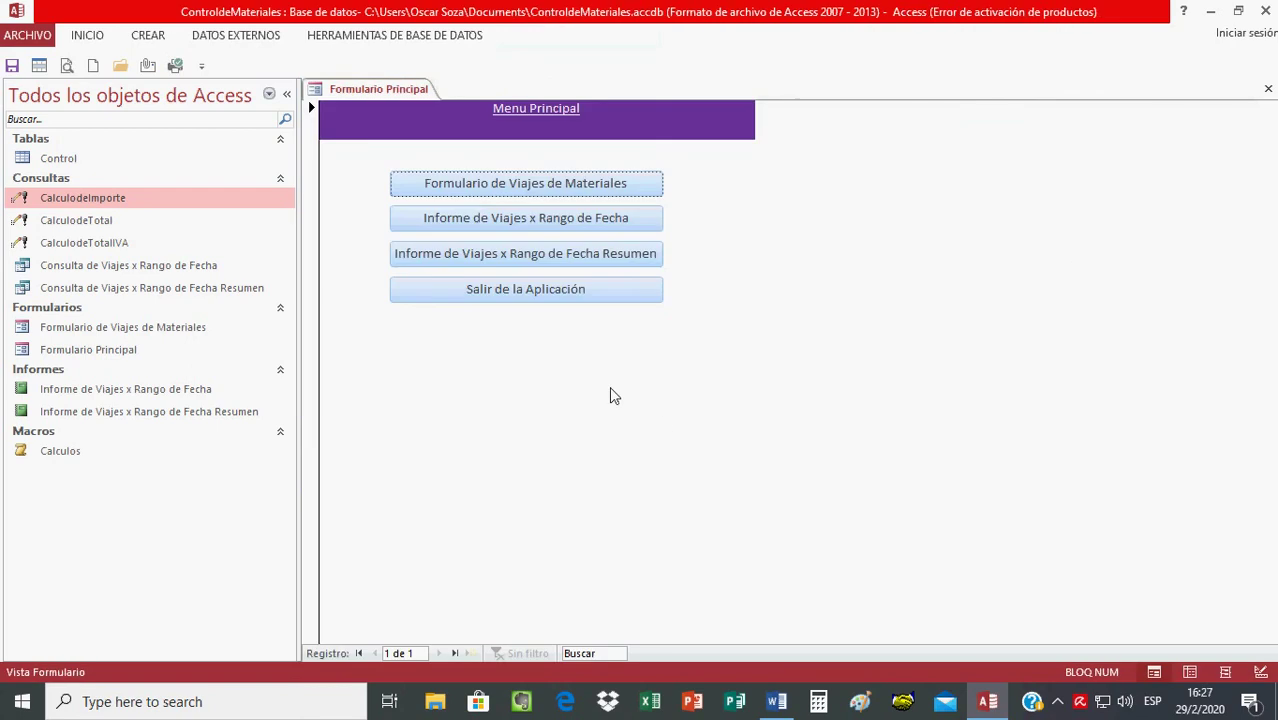
Open the CalculodeTotalIVA query in design view and widen its column to read the full update expression.
left_click(100, 222)
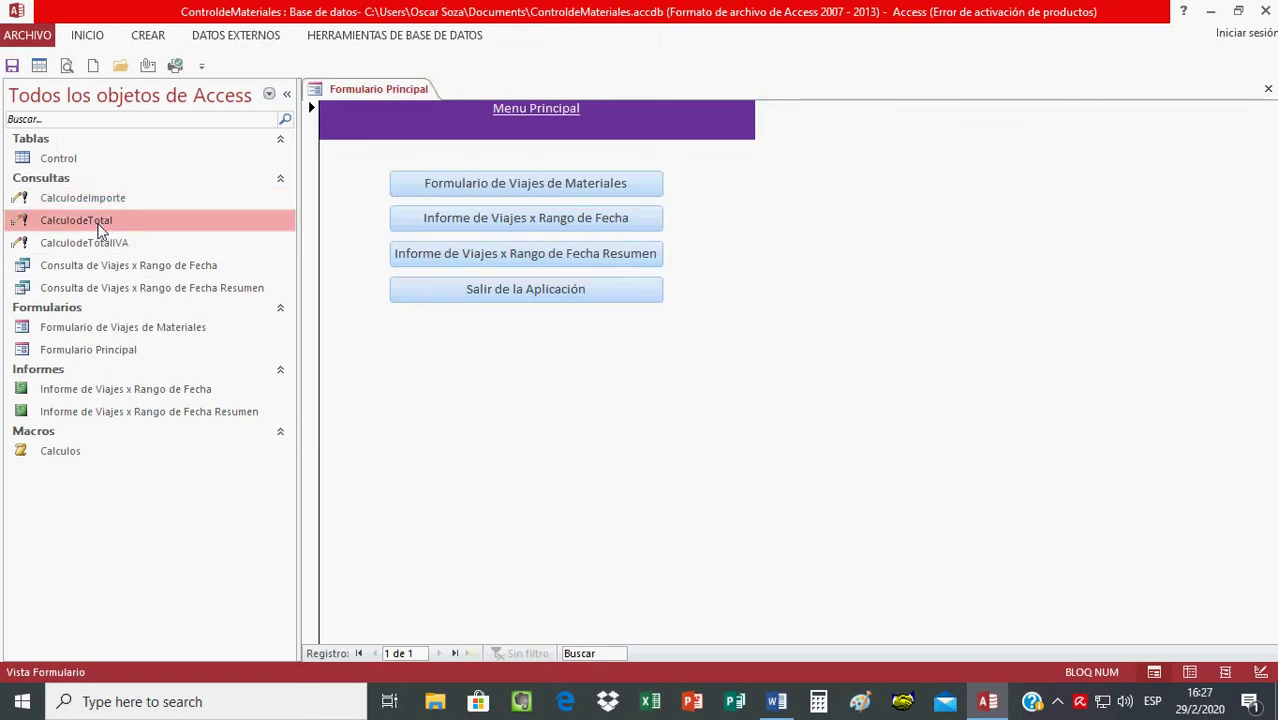
left_click(115, 246)
right_click(116, 247)
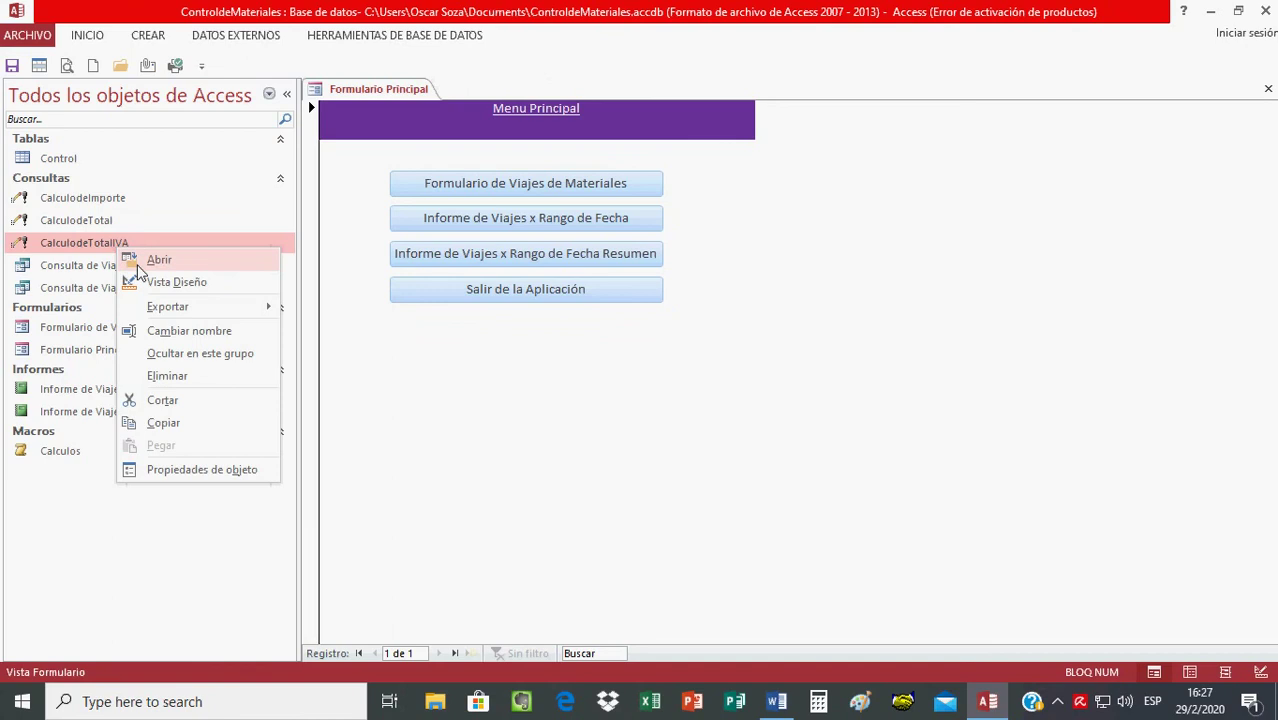
left_click(155, 283)
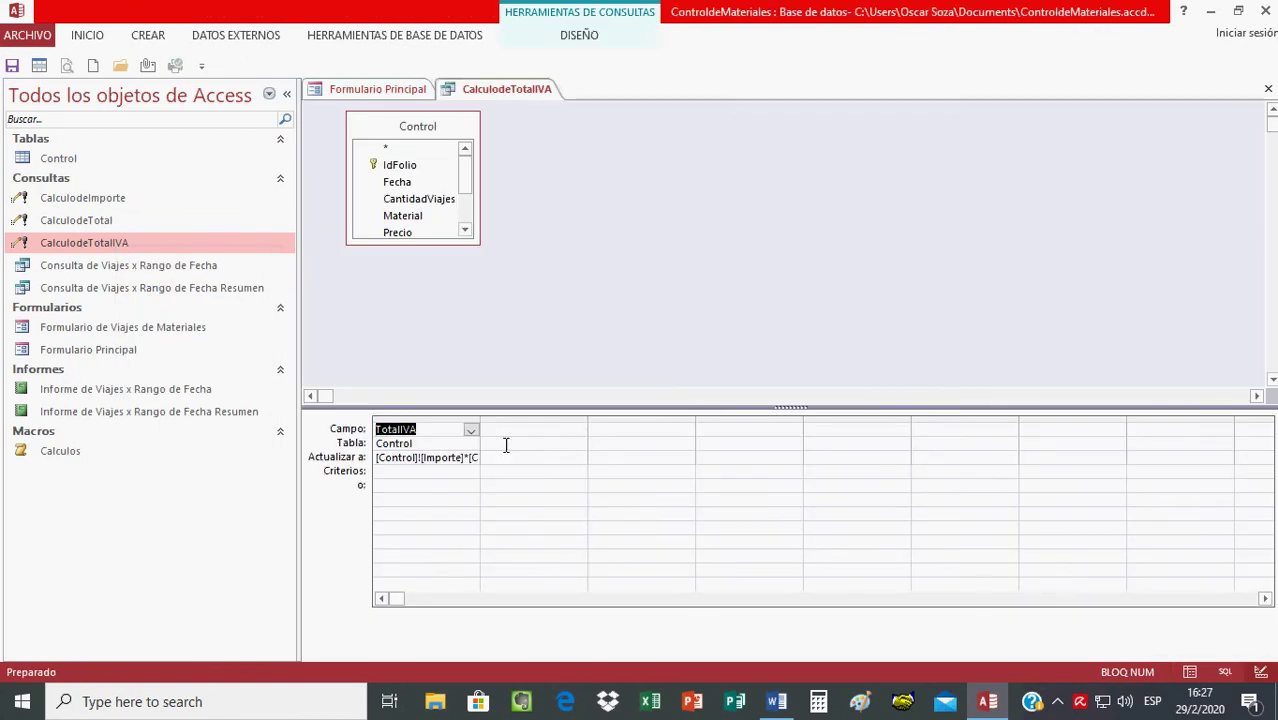
double_click(482, 421)
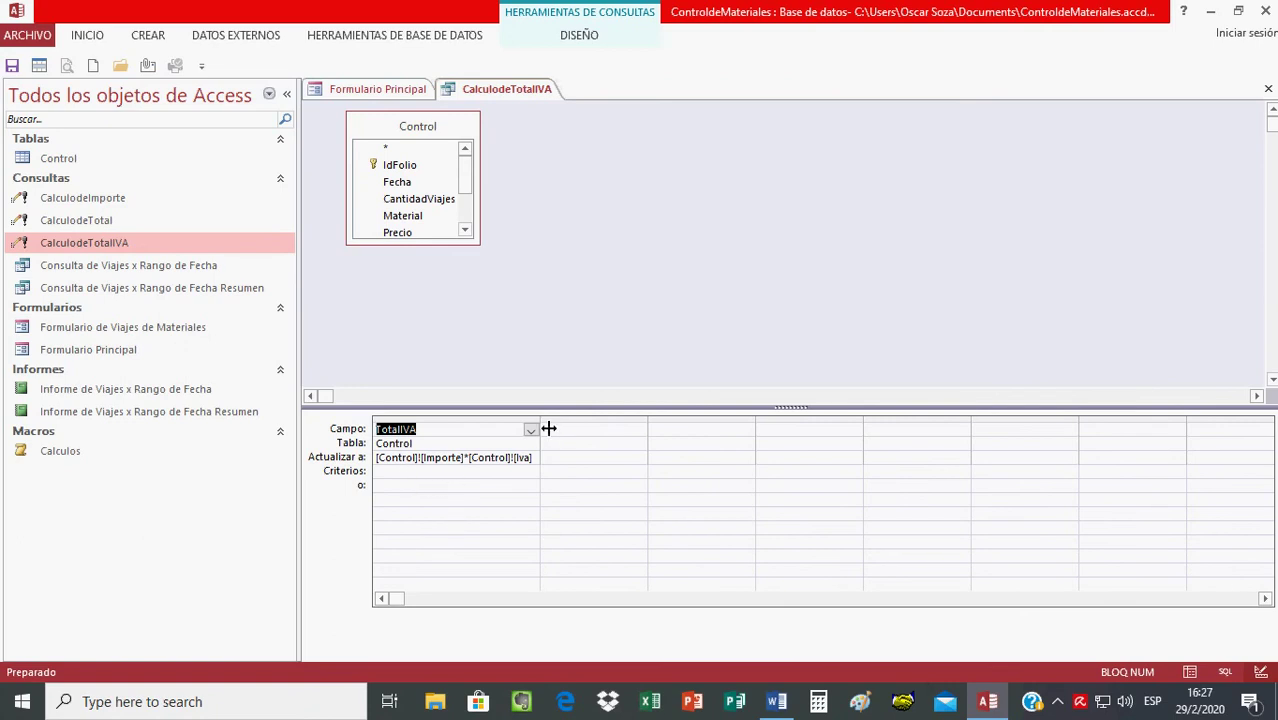
left_click_drag(548, 428, 645, 416)
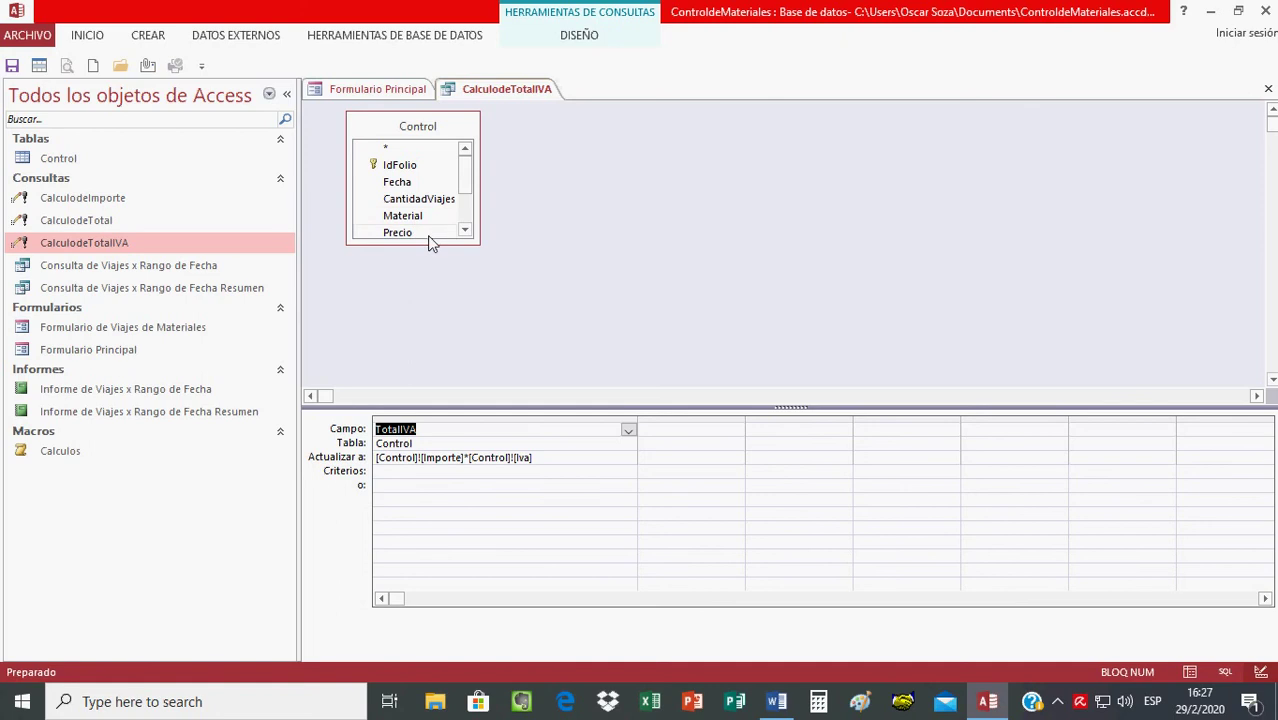
Locate Importe, Iva and TotalIVA in the Control field list and close the CalculodeTotalIVA query.
left_click(465, 231)
left_click(465, 231)
left_click(465, 231)
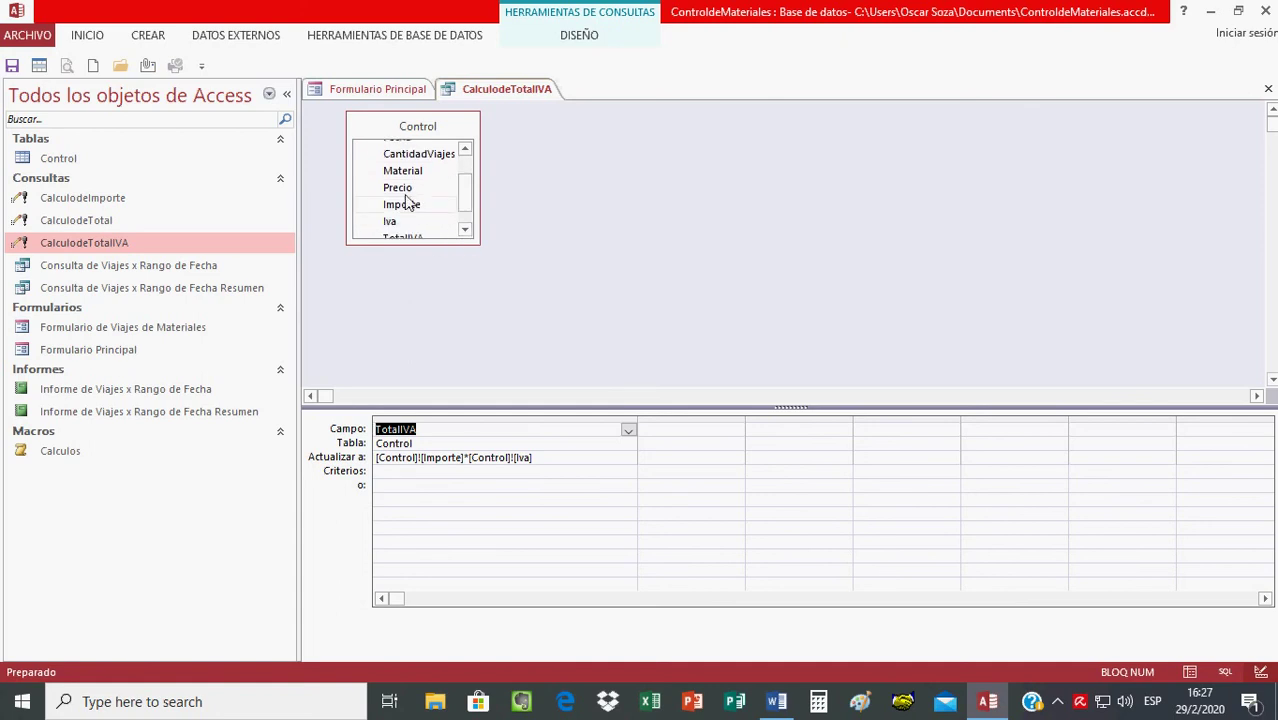
left_click(404, 205)
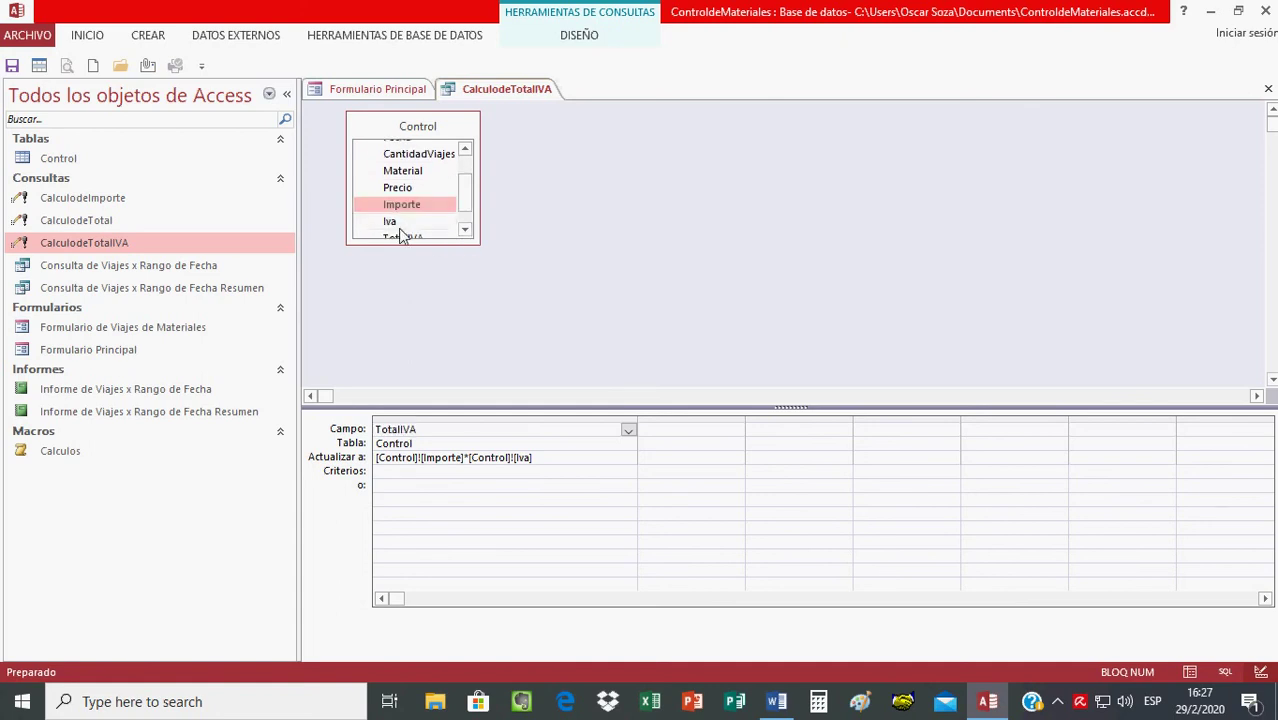
left_click(399, 222)
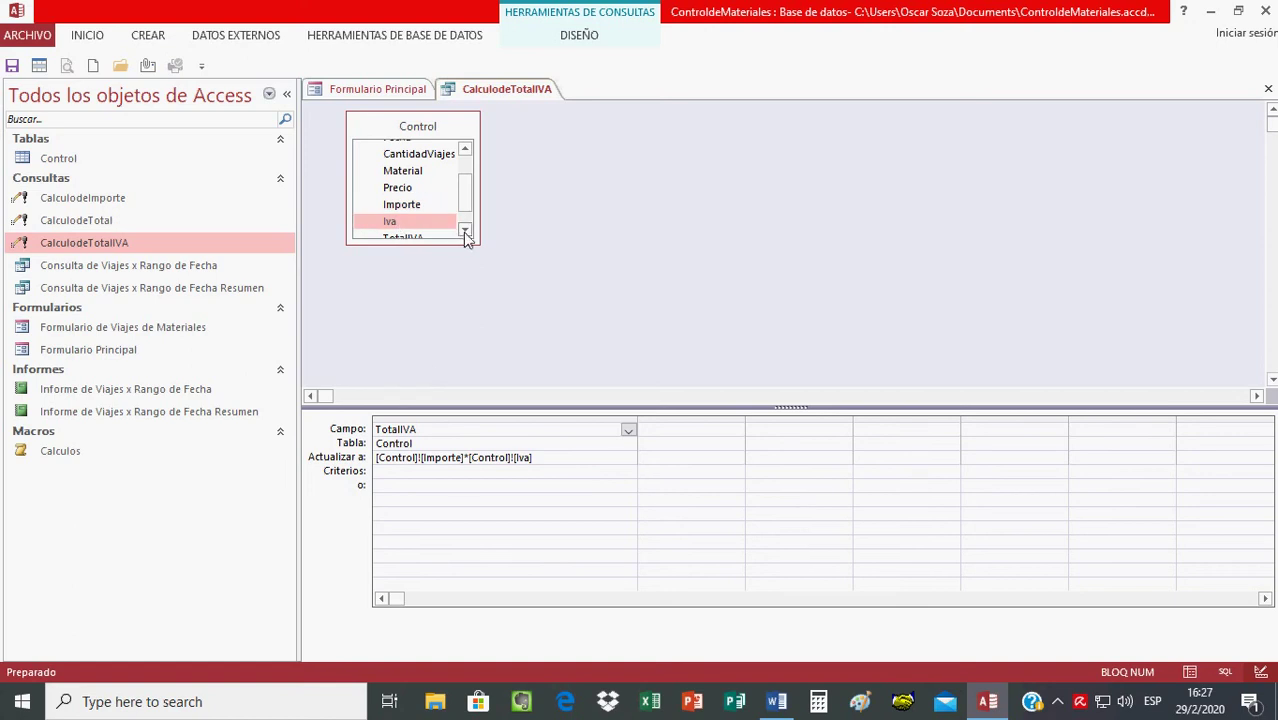
left_click(465, 232)
left_click(402, 224)
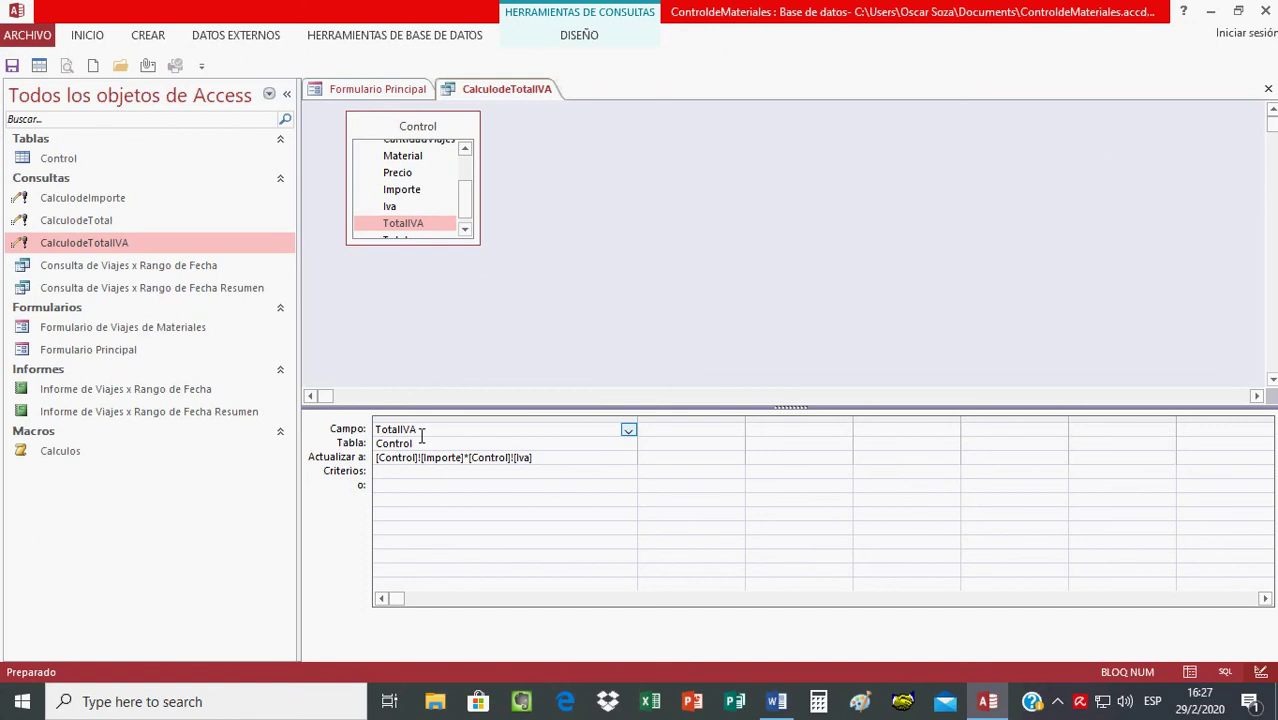
left_click(1268, 88)
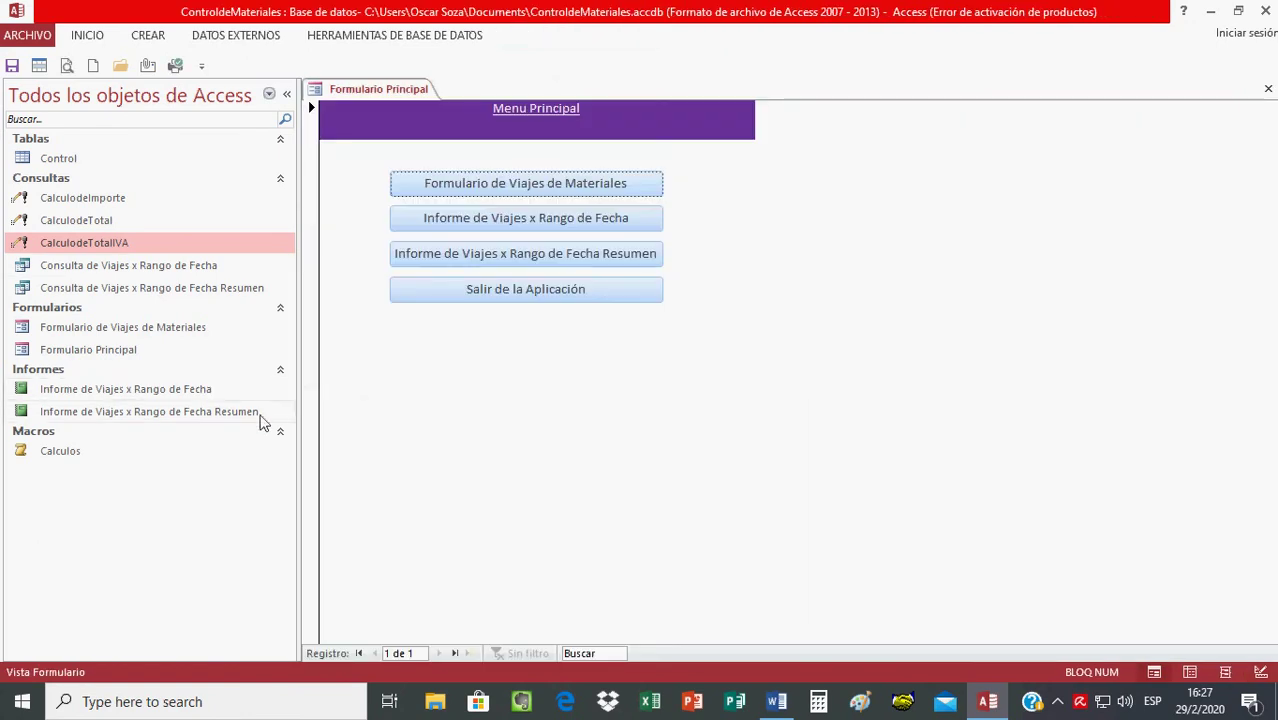
Open the CalculodeTotal query in design view and widen its column to read the full update expression.
left_click(100, 226)
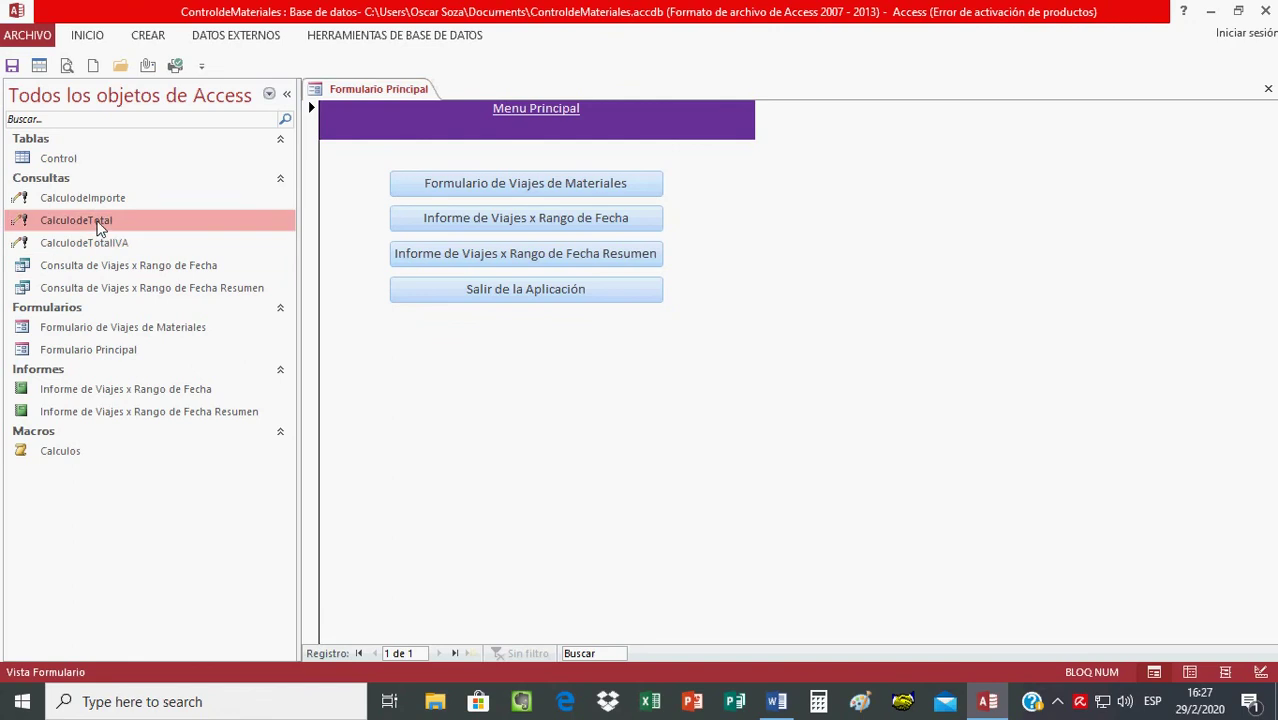
right_click(100, 226)
left_click(128, 258)
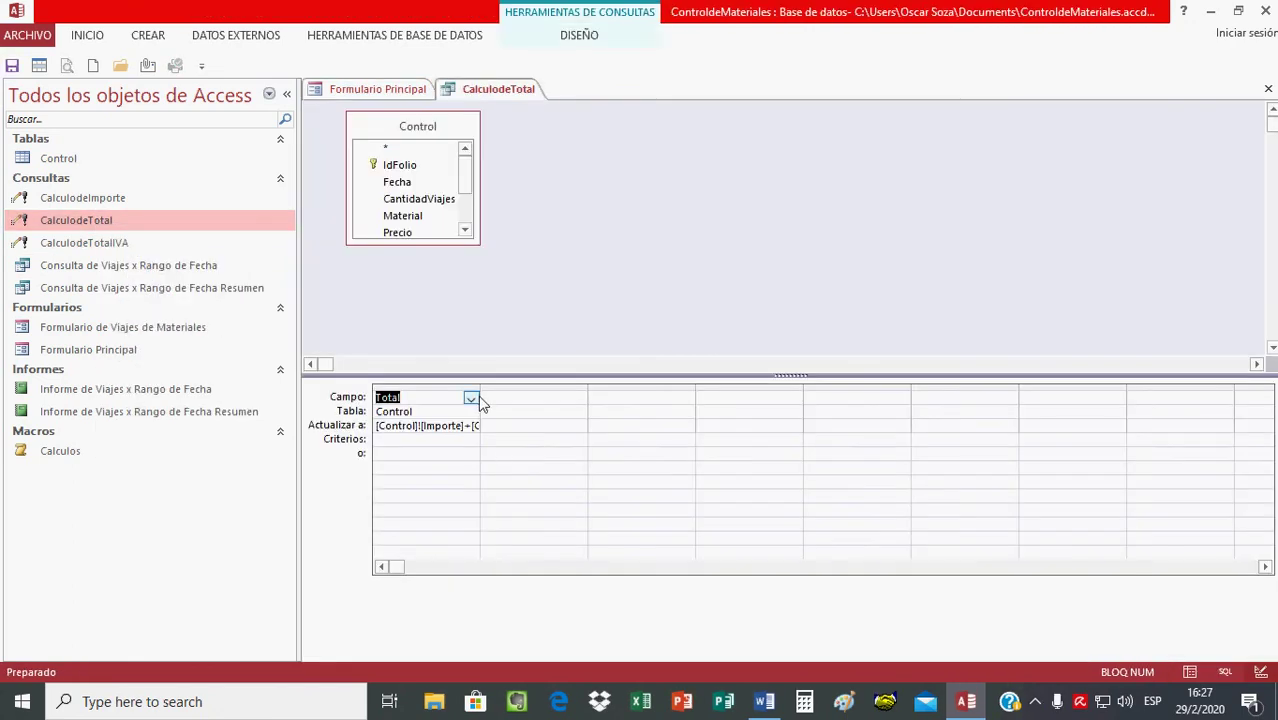
left_click_drag(487, 398, 722, 398)
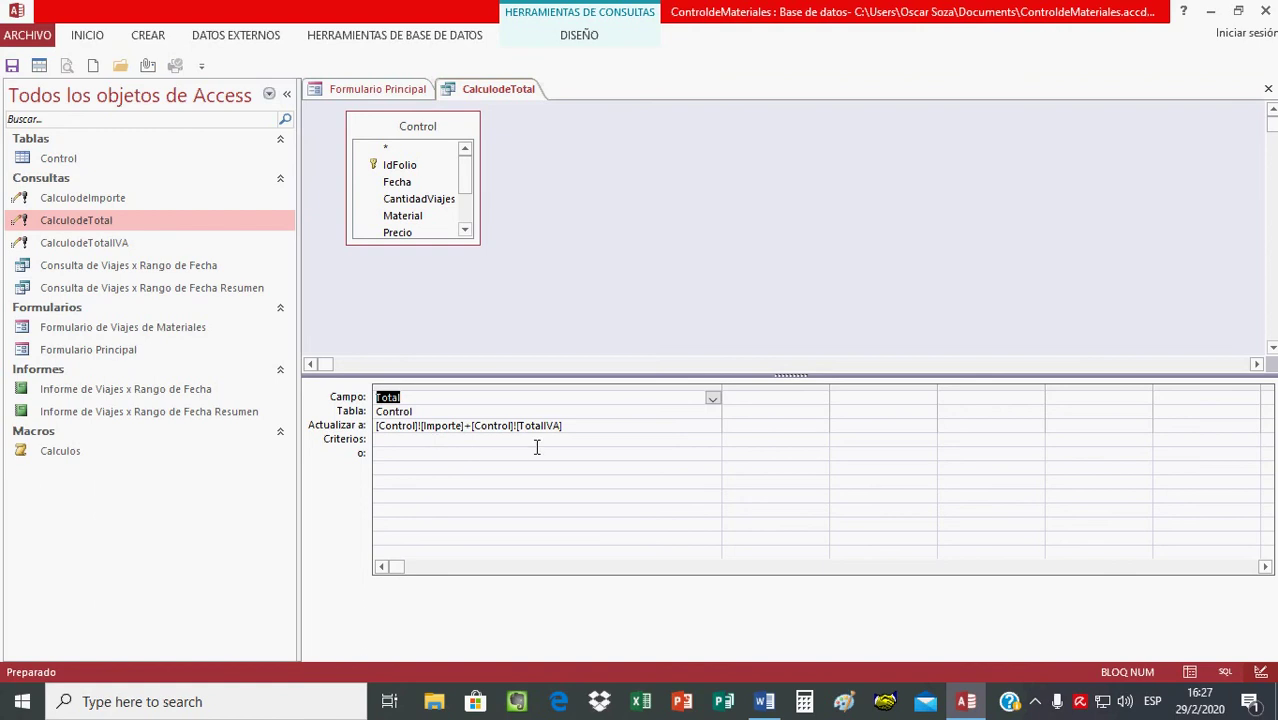
Locate Importe, TotalIVA and Total in the Control field list and close the CalculodeTotal query.
left_click(465, 230)
left_click(465, 230)
left_click(465, 230)
left_click(465, 230)
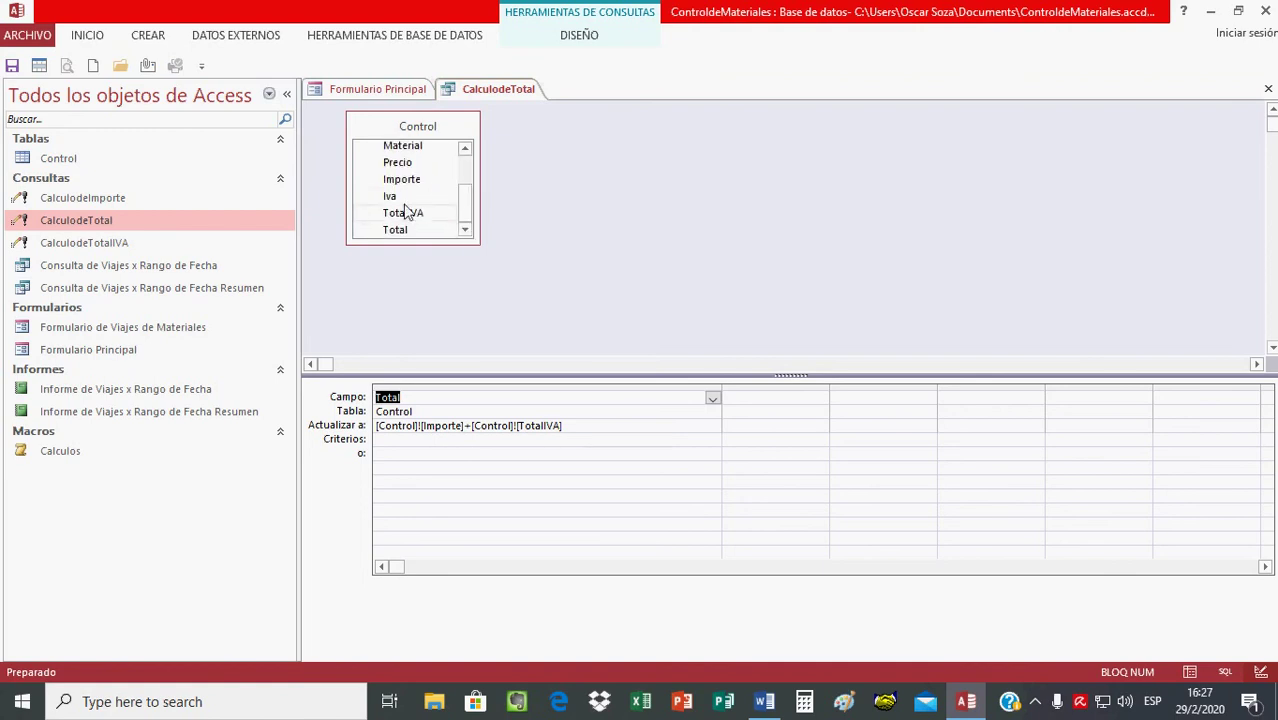
left_click(418, 179)
left_click(420, 214)
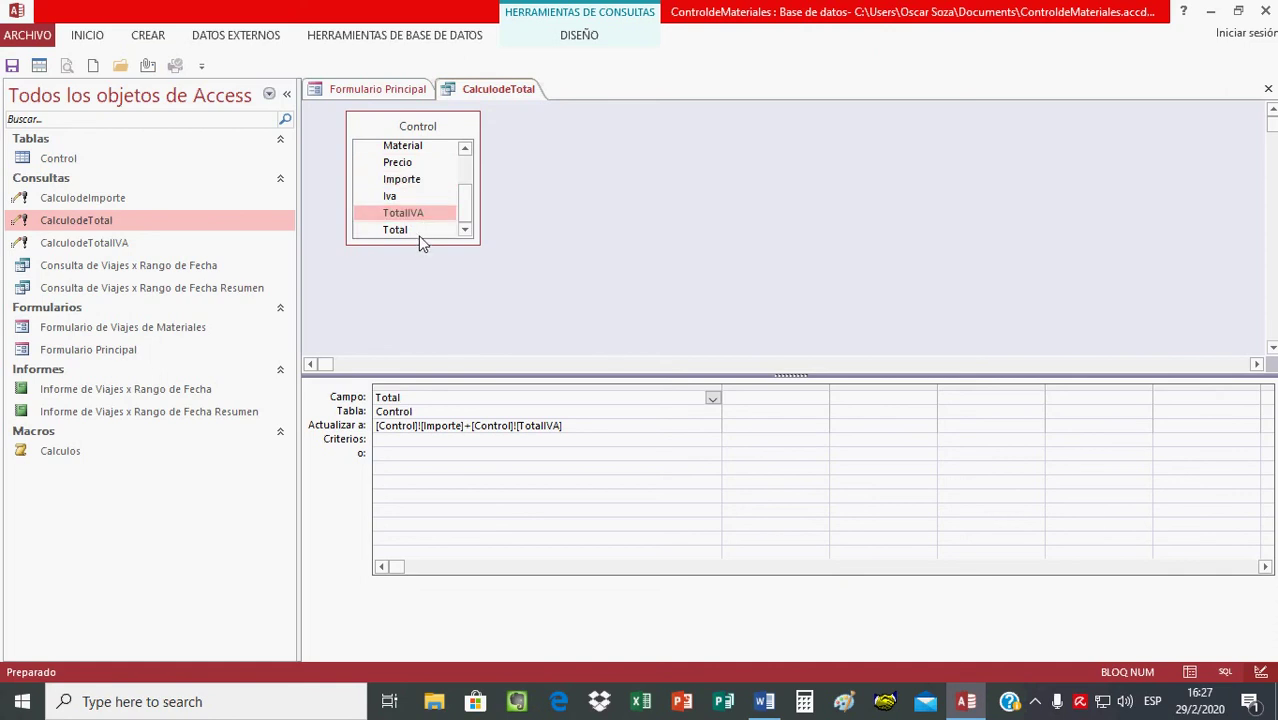
left_click(417, 230)
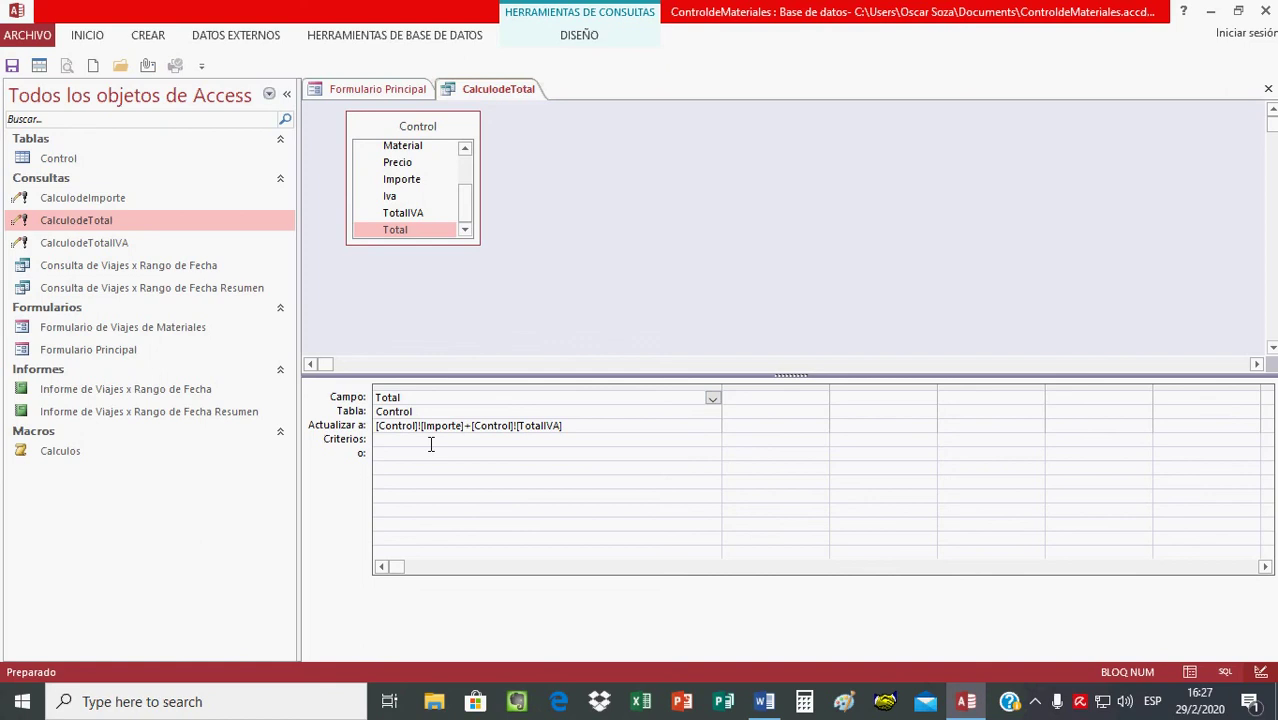
left_click(1268, 88)
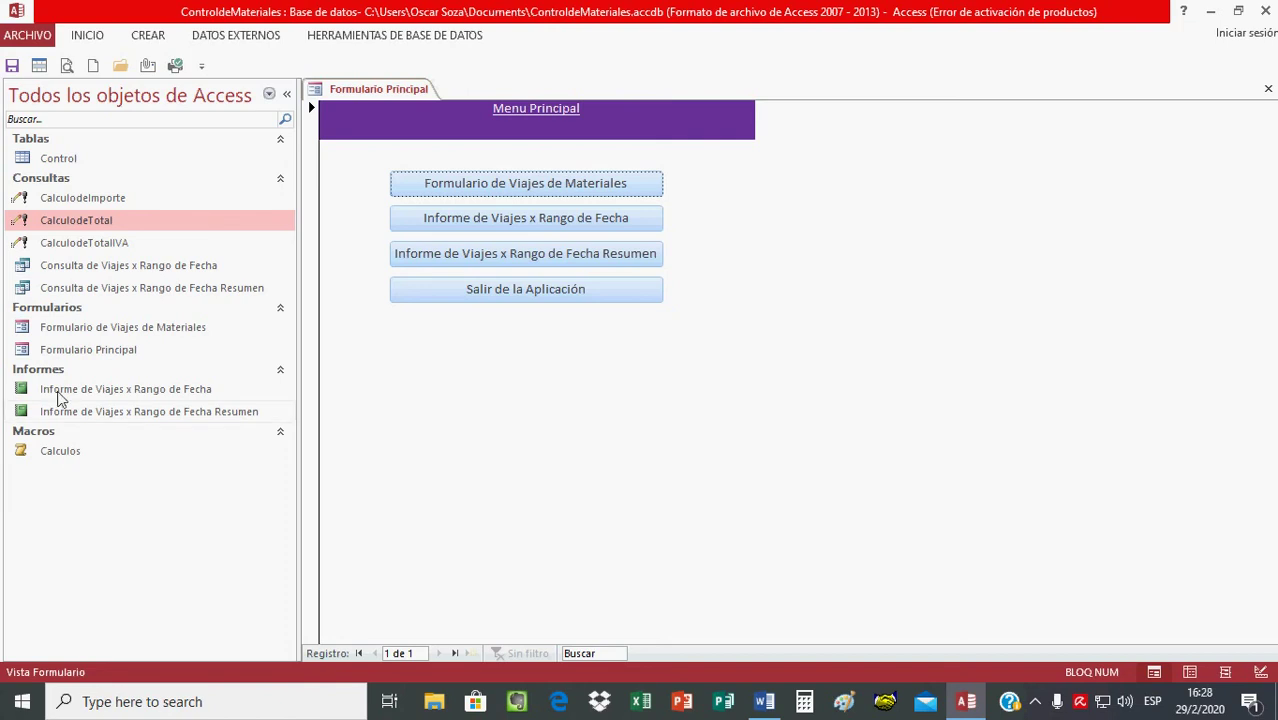
Open Consulta de Viajes x Rango de Fecha in design view, review its Control fields and widen the Fecha column to read its criterion.
left_click(115, 266)
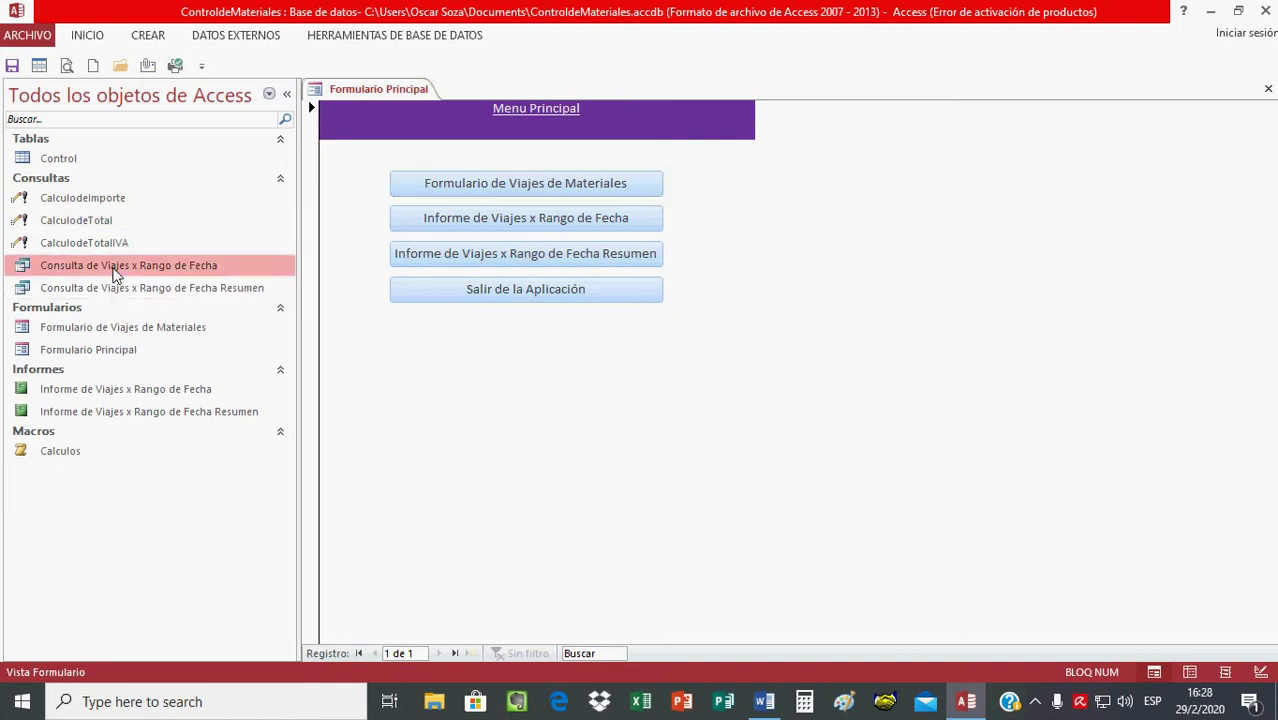
right_click(115, 276)
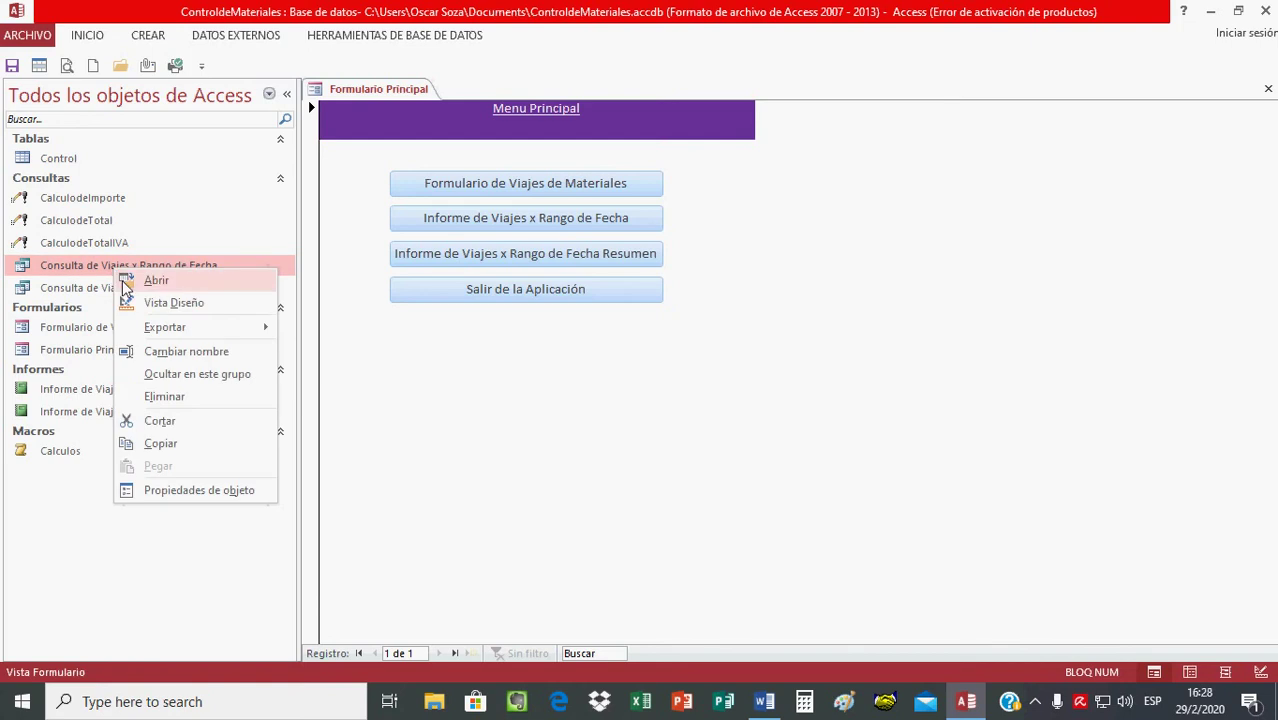
left_click(167, 305)
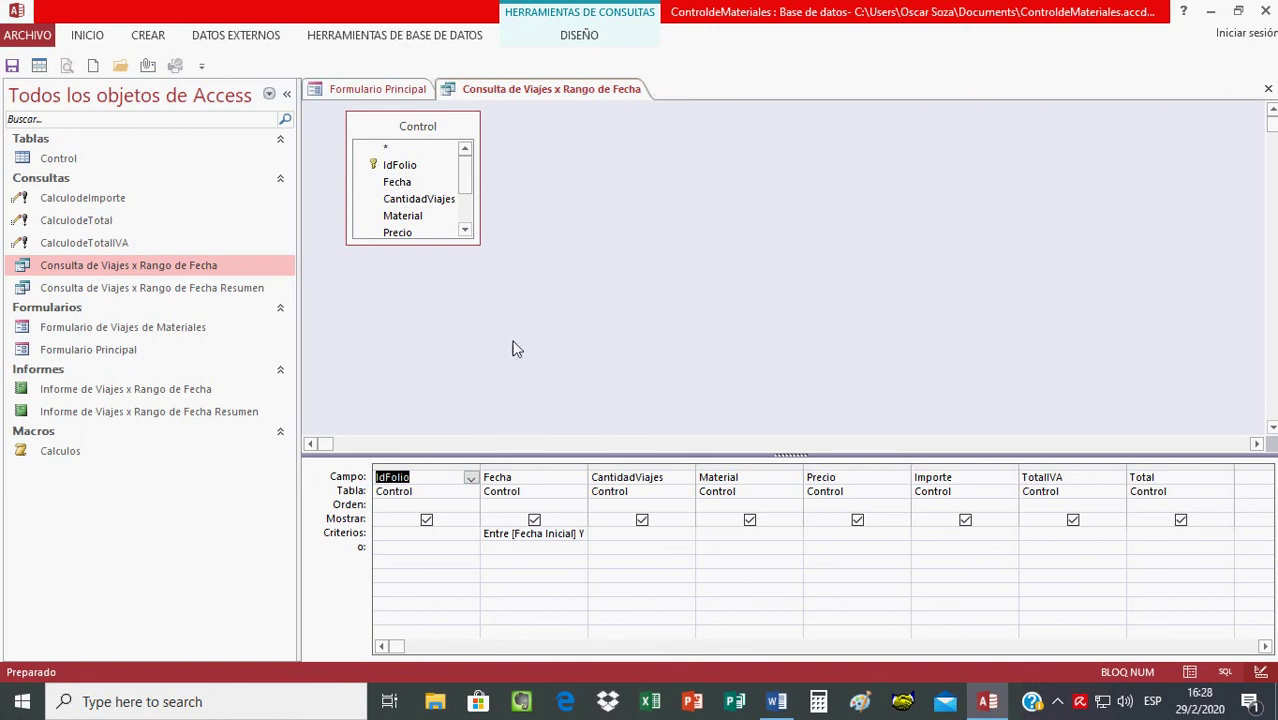
left_click(465, 231)
left_click(465, 231)
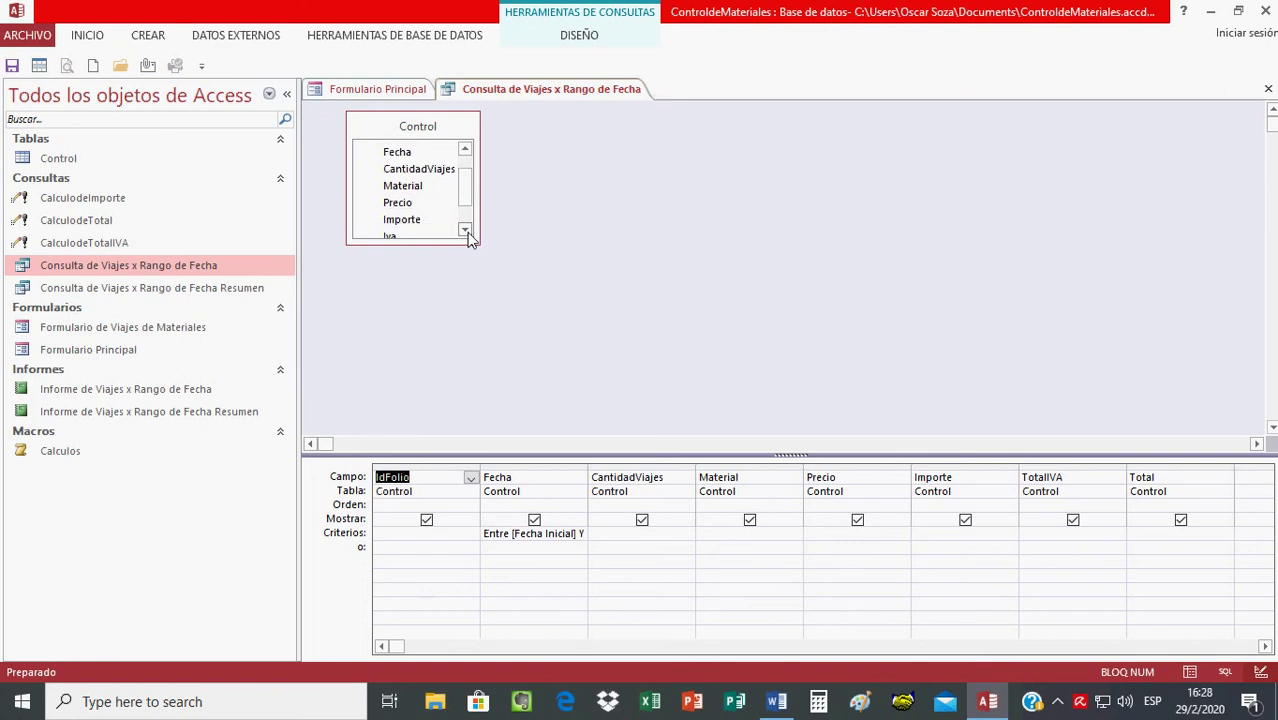
left_click(465, 231)
left_click(465, 231)
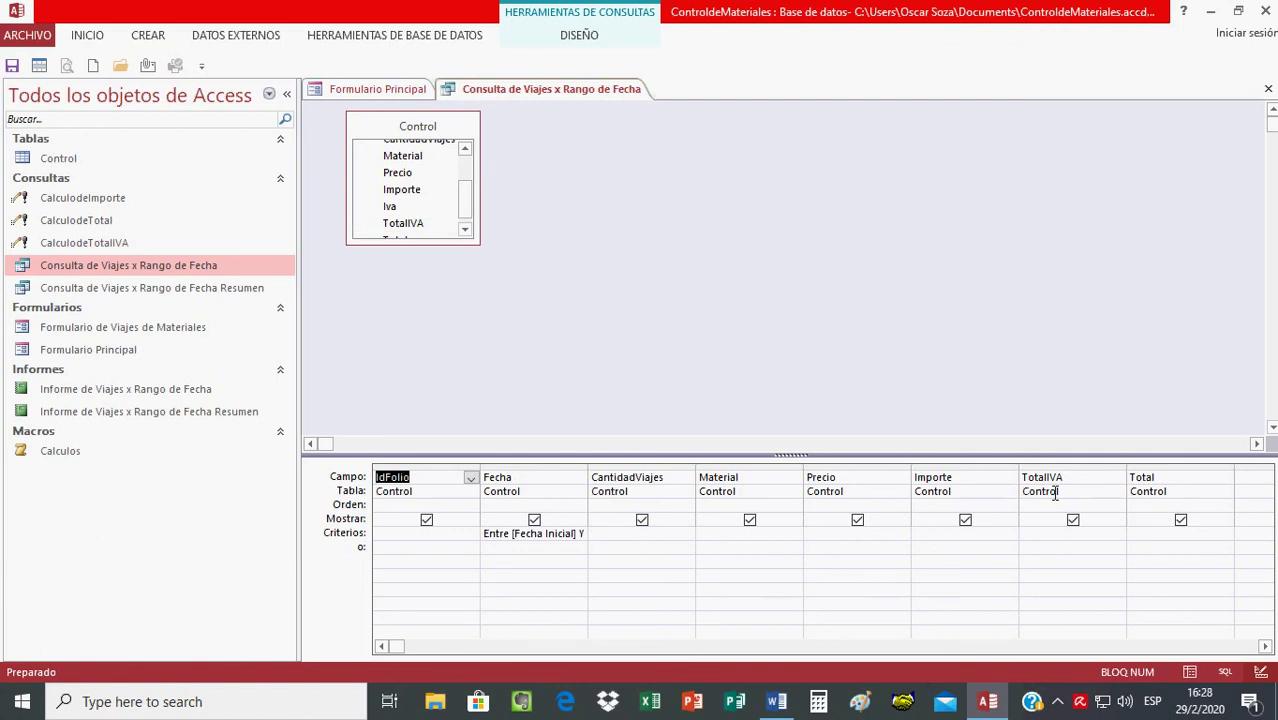
left_click(464, 231)
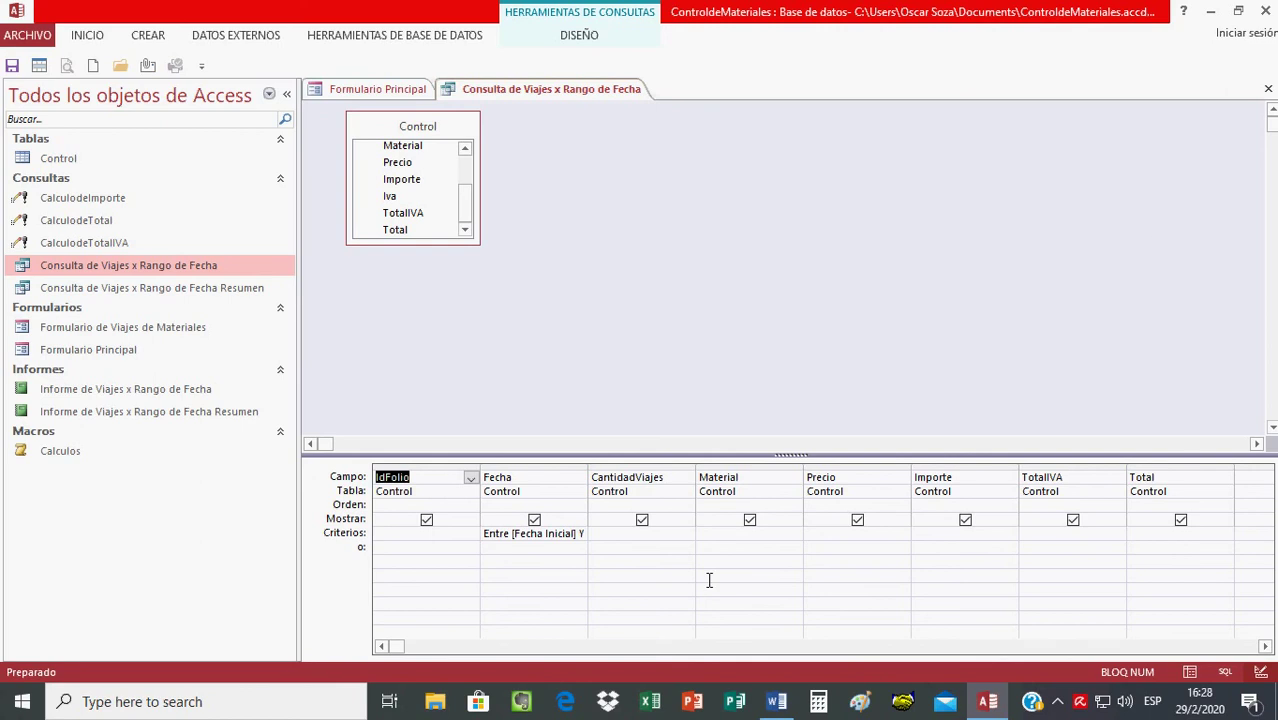
left_click_drag(596, 474, 714, 476)
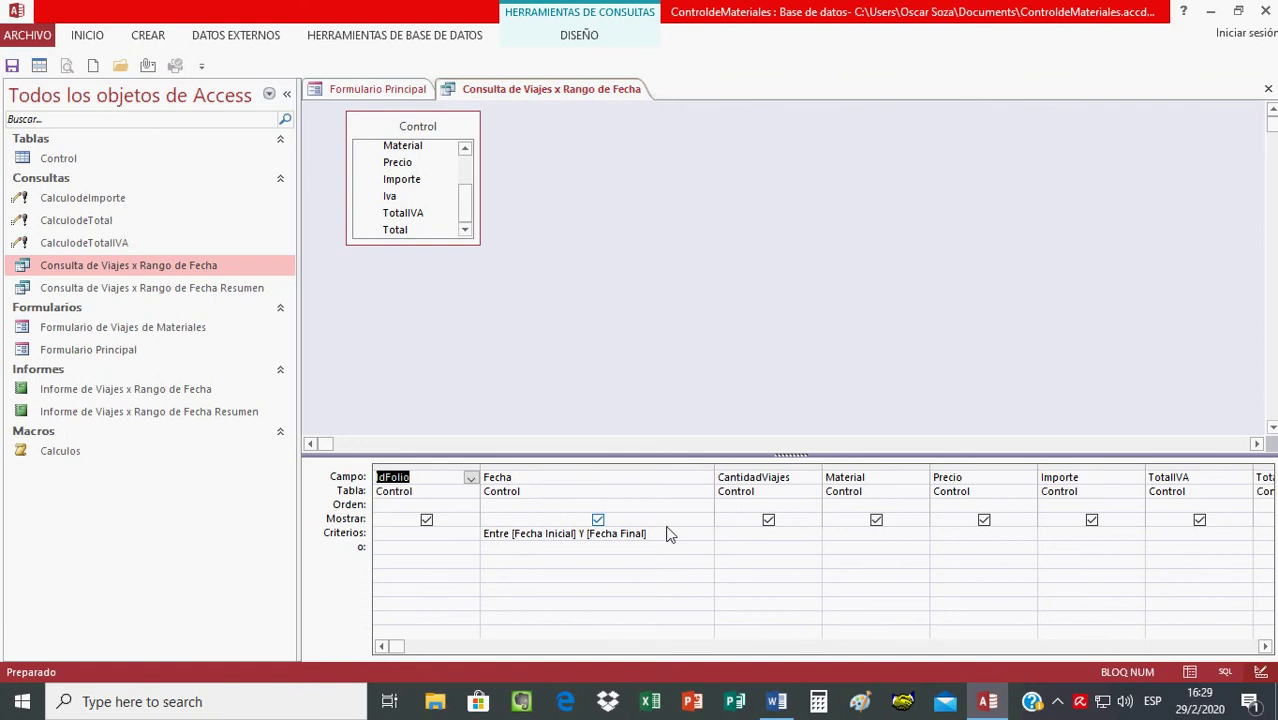
Run Consulta de Viajes x Rango de Fecha in datasheet view, supplying the Fecha Inicial and Fecha Final parameters, and close it.
right_click(588, 92)
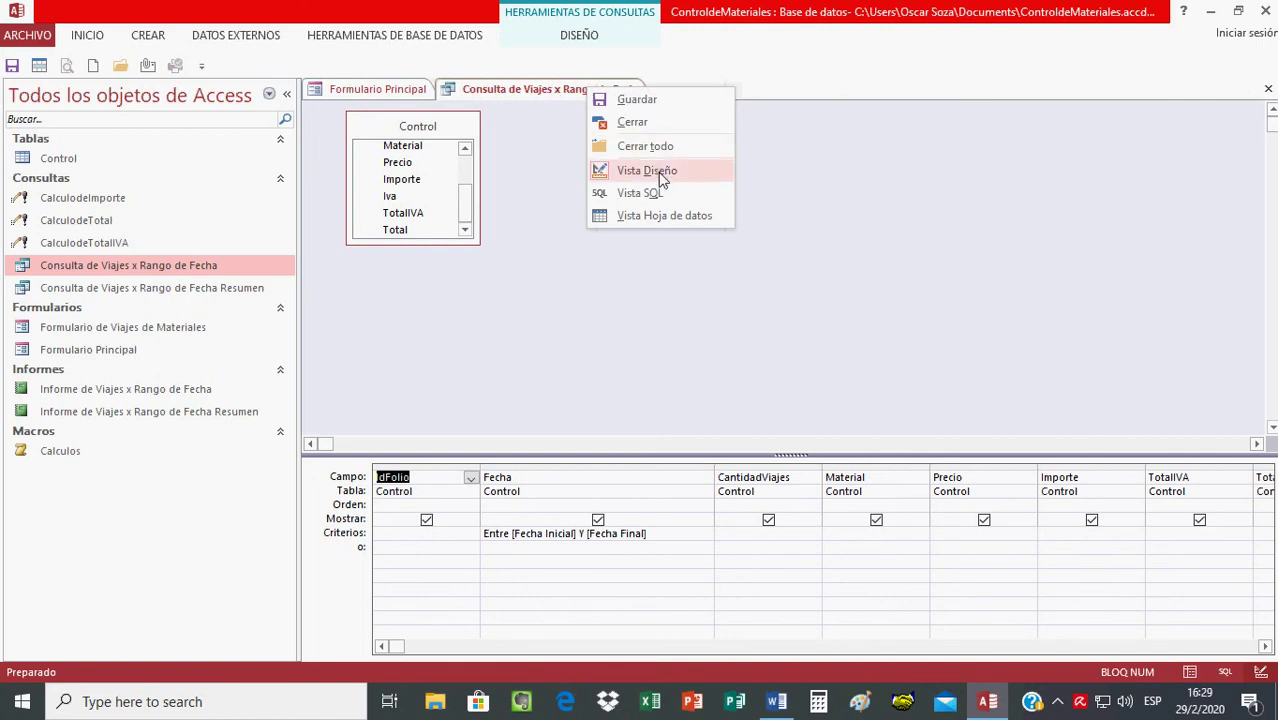
left_click(669, 215)
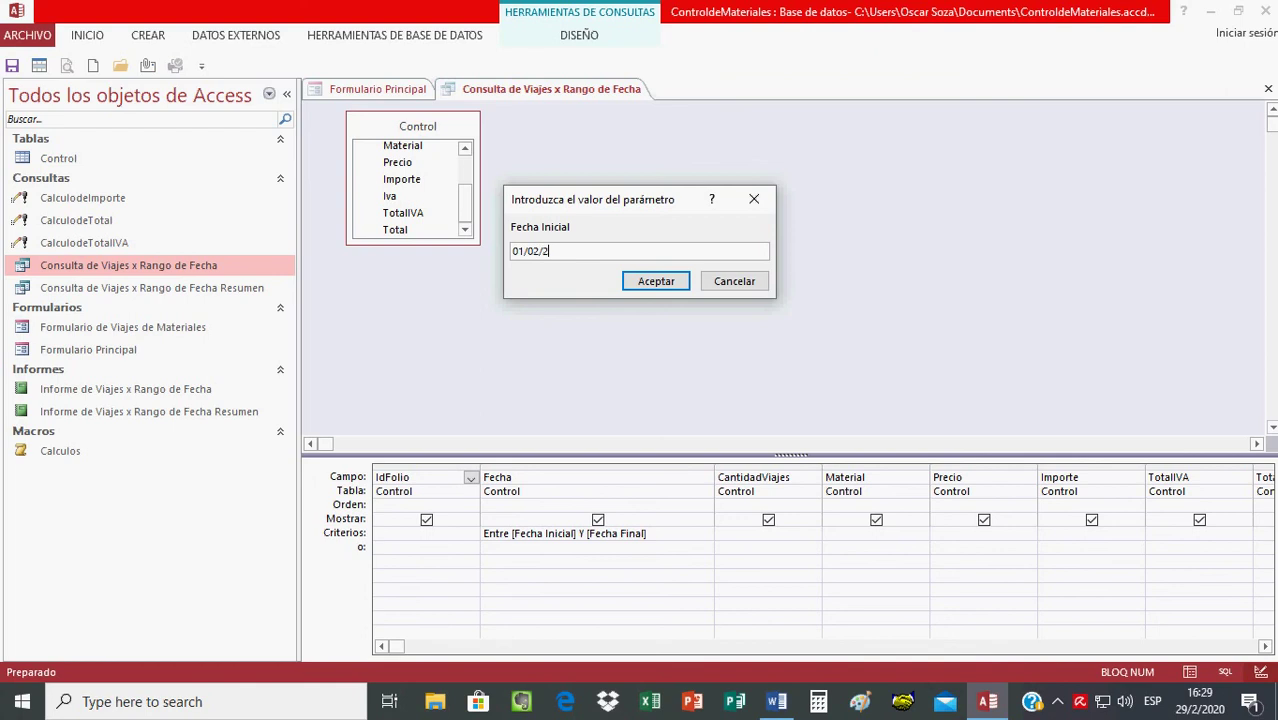
key("Return")
left_click(655, 282)
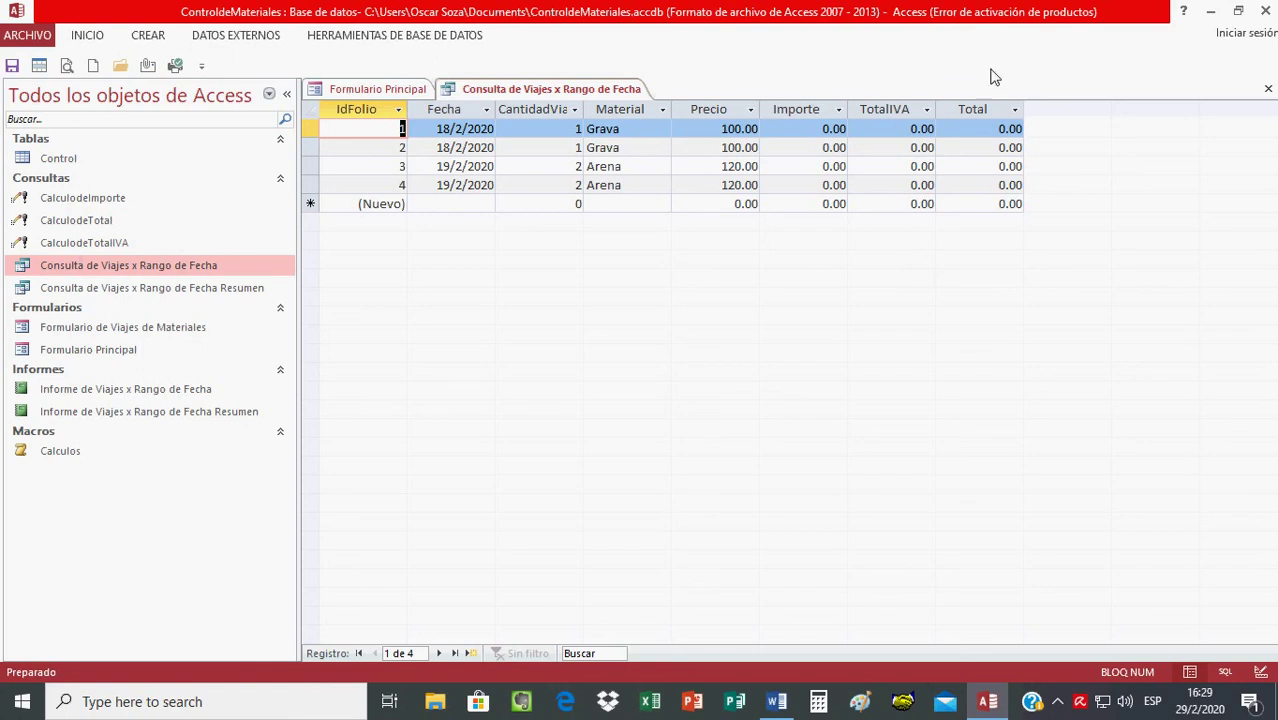
left_click(1268, 88)
Open Consulta de Viajes x Rango de Fecha Resumen in design view, inspect the CantidadViajes total function and widen the Fecha column to read its criterion.
left_click(172, 292)
right_click(174, 292)
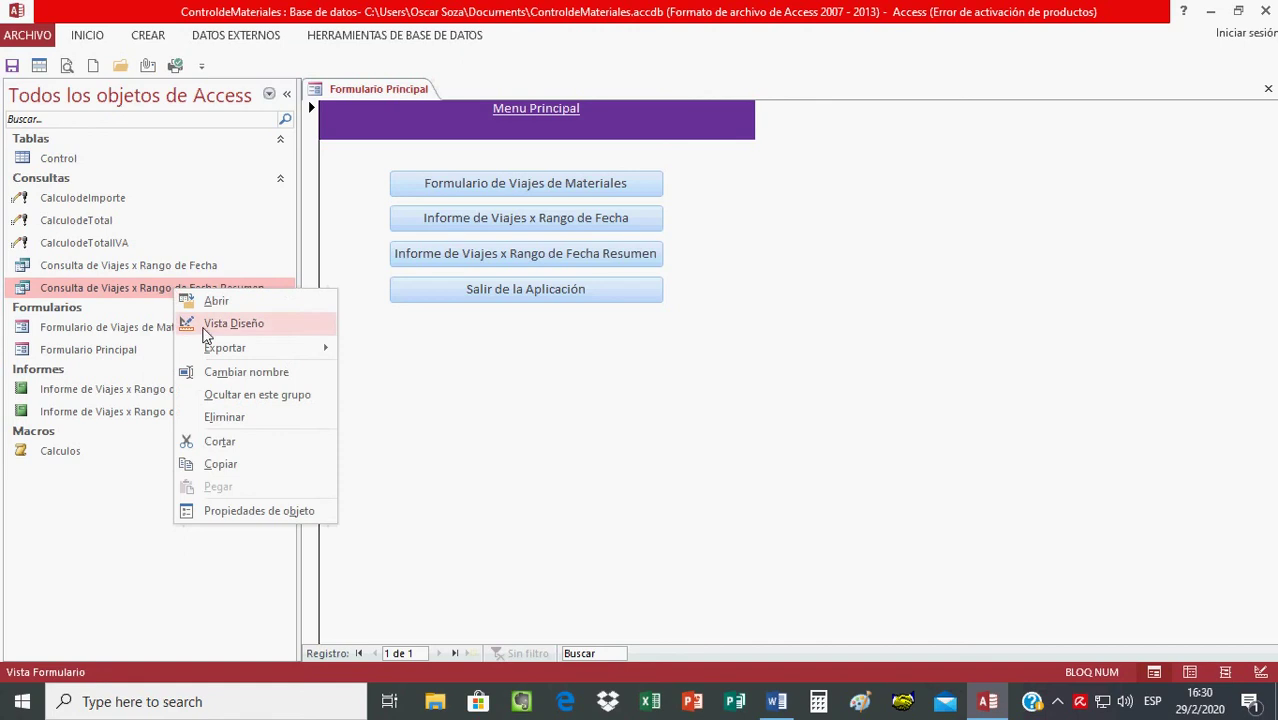
left_click(205, 327)
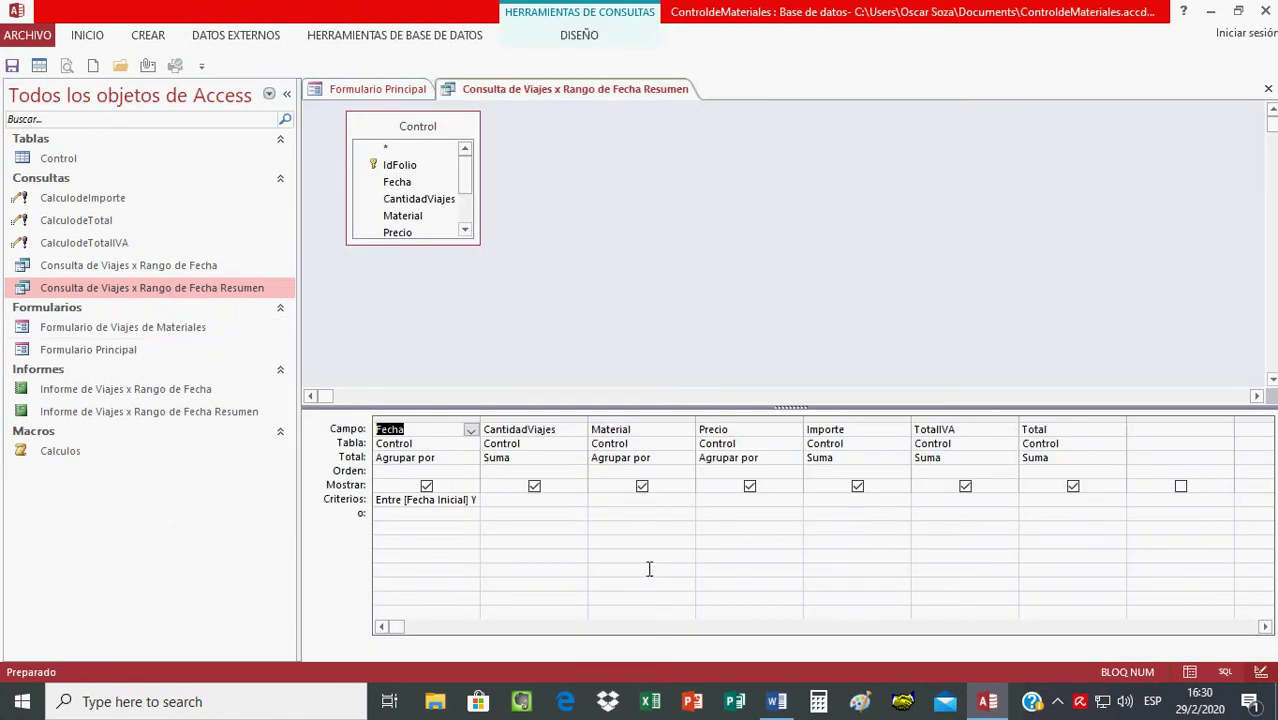
left_click(537, 462)
left_click(578, 462)
left_click(578, 462)
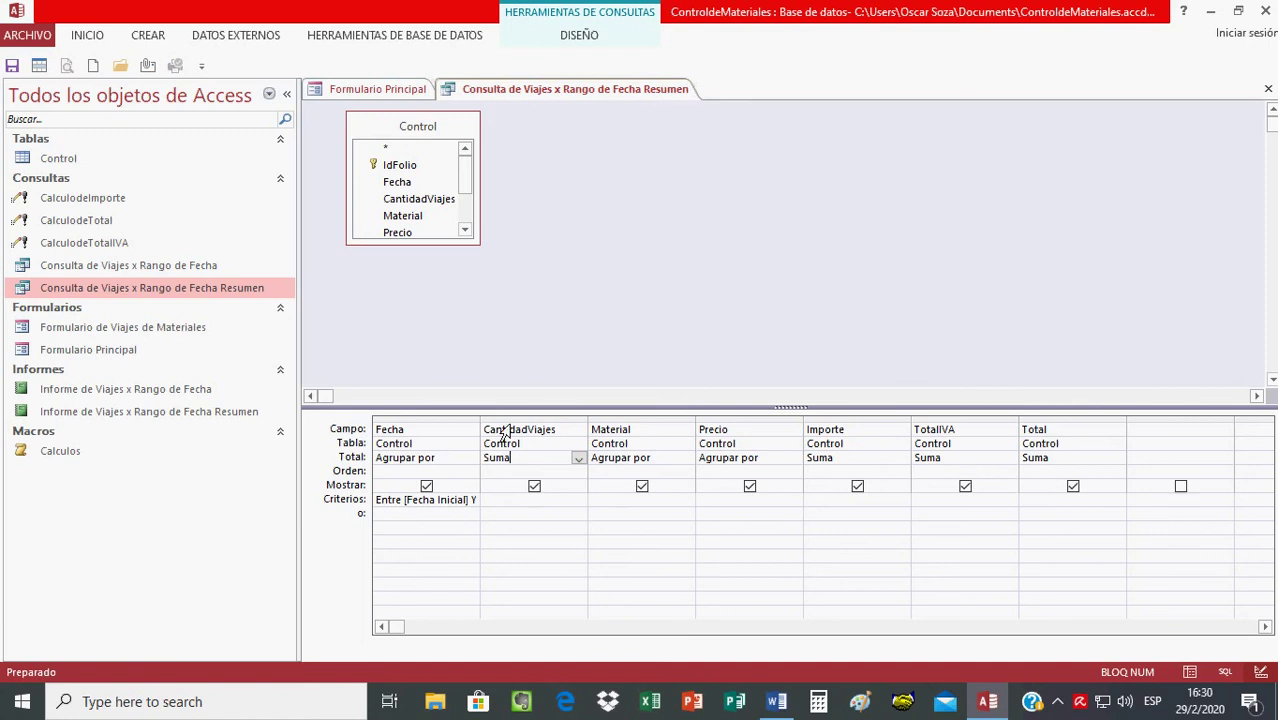
left_click_drag(483, 428, 561, 424)
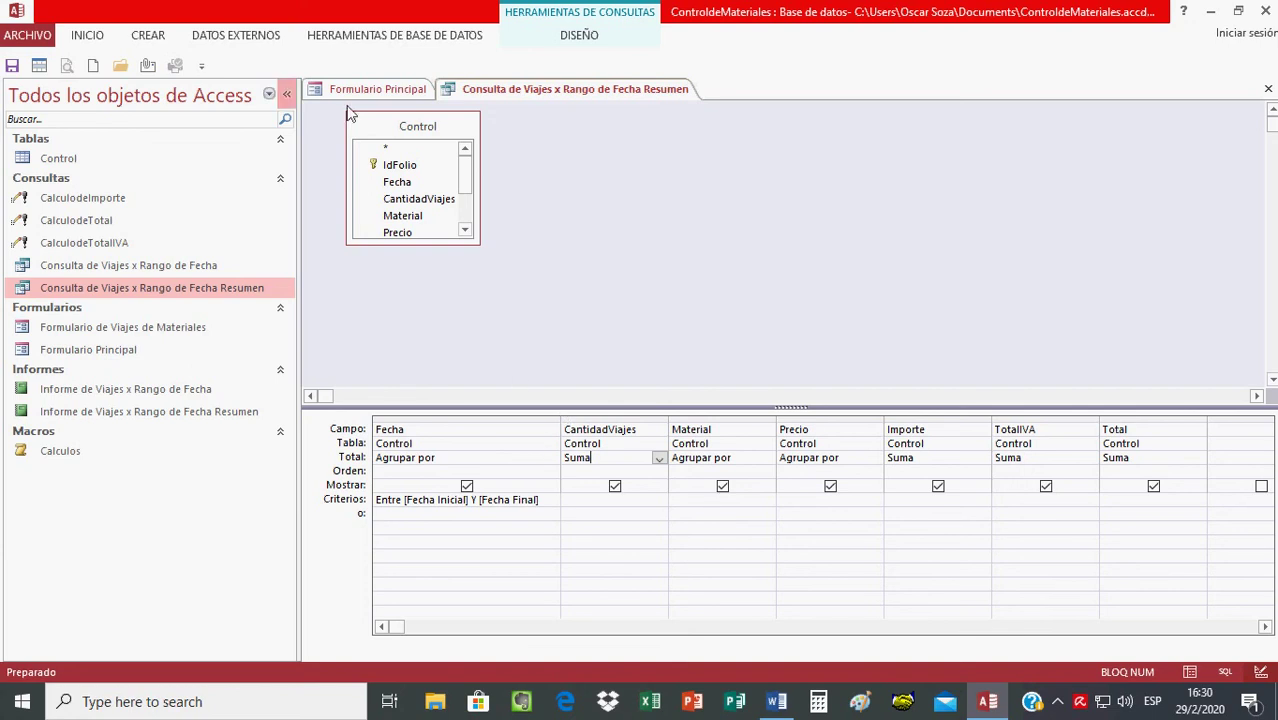
Run the Resumen query in datasheet view for Fecha Inicial 01/02/2020 and Fecha Final 29/02/2020, review the grouped sums and close it.
left_click(491, 92)
right_click(491, 92)
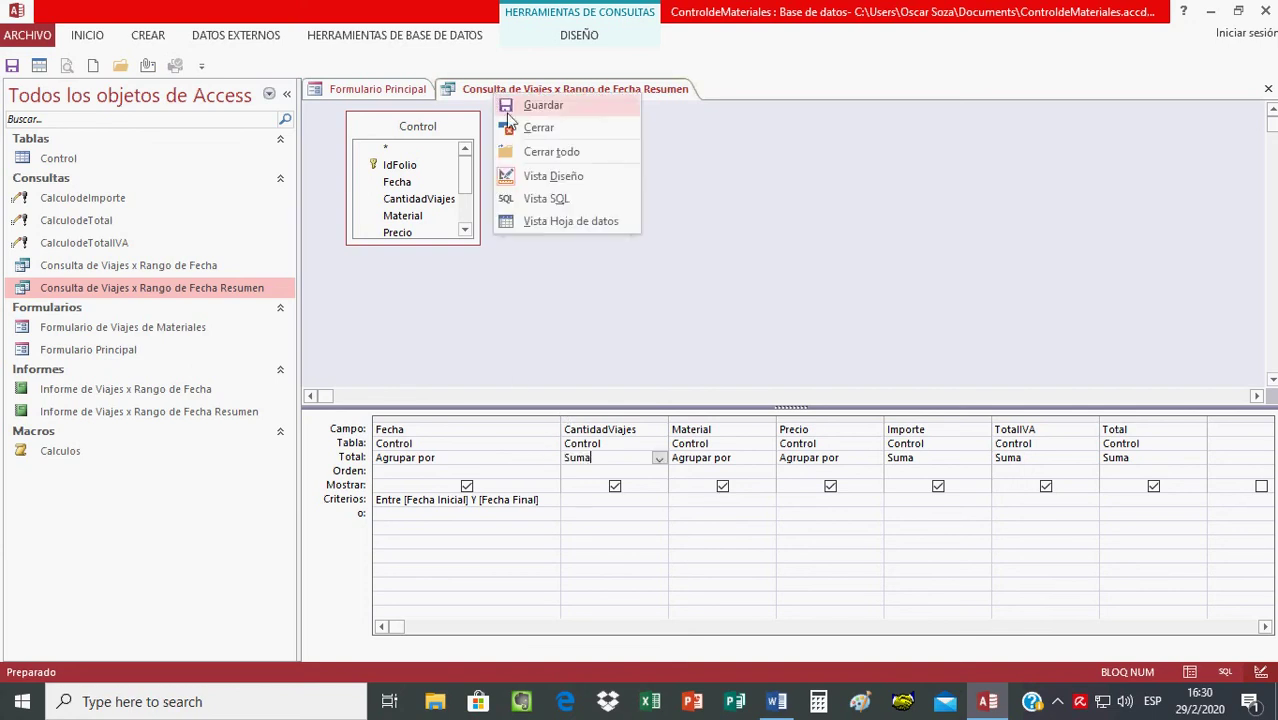
left_click(565, 221)
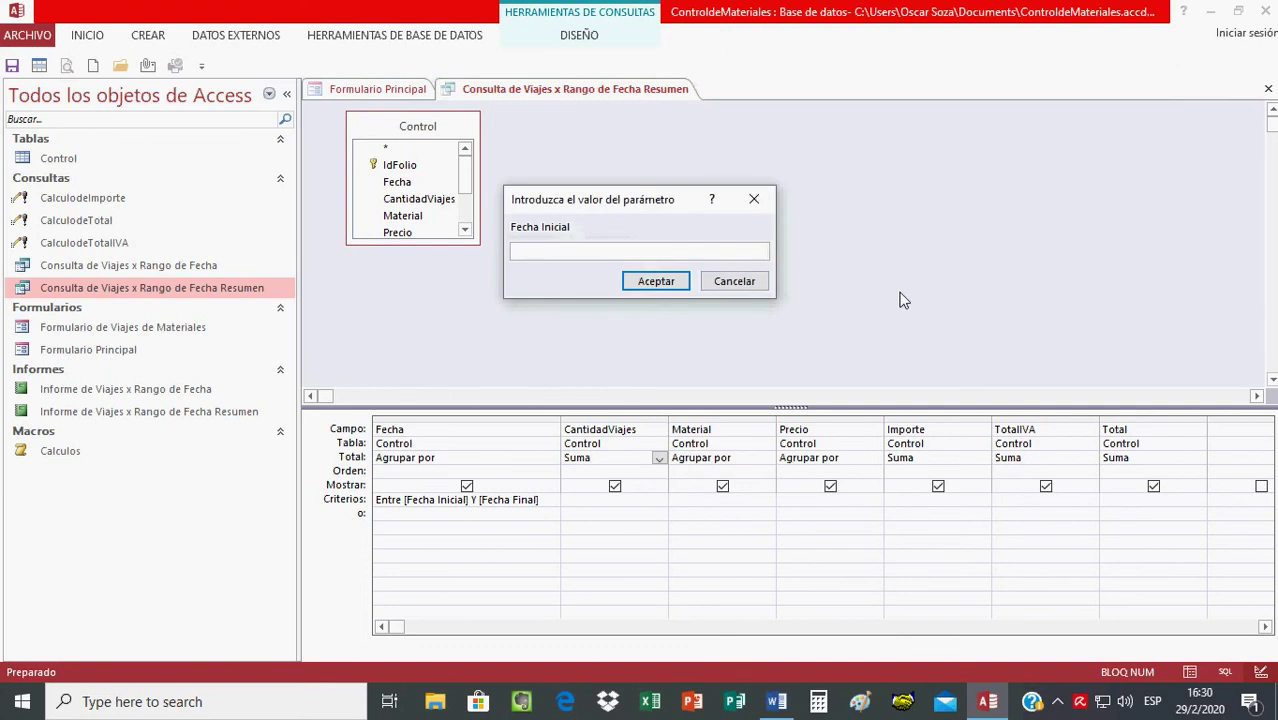
type("01/02/2020")
key("Return")
type("2/2020")
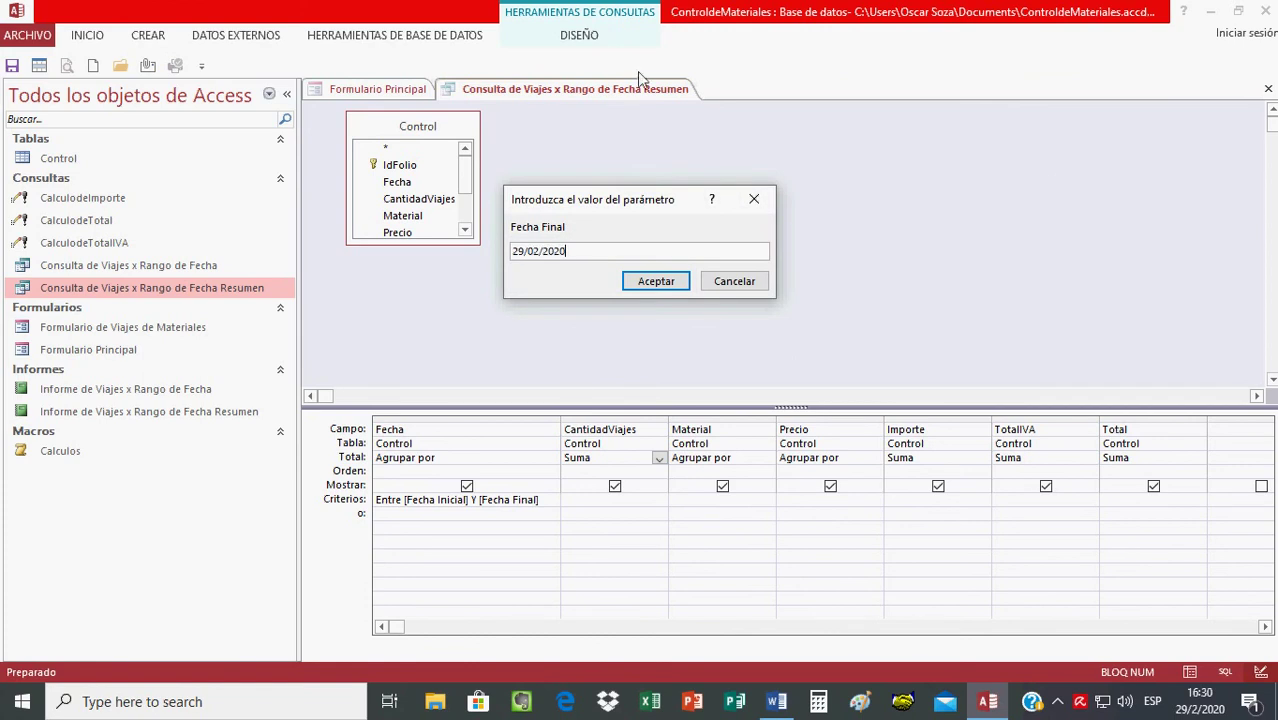
left_click(665, 285)
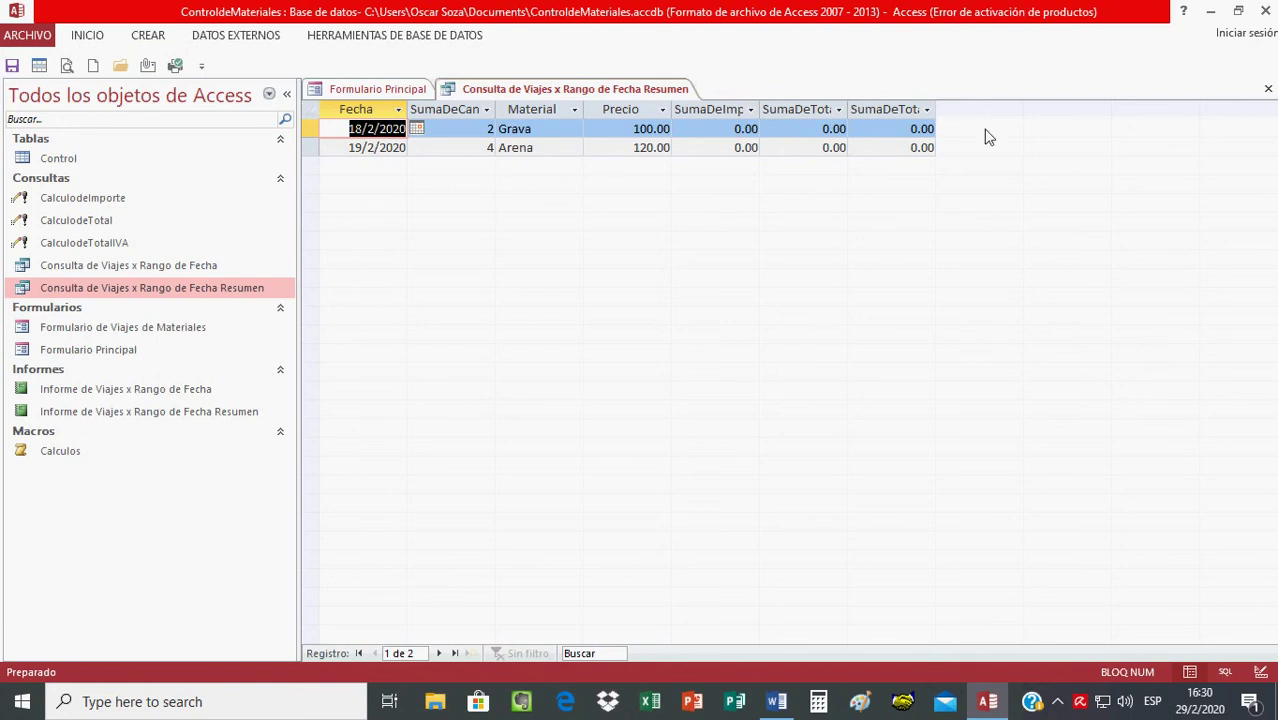
left_click(1268, 88)
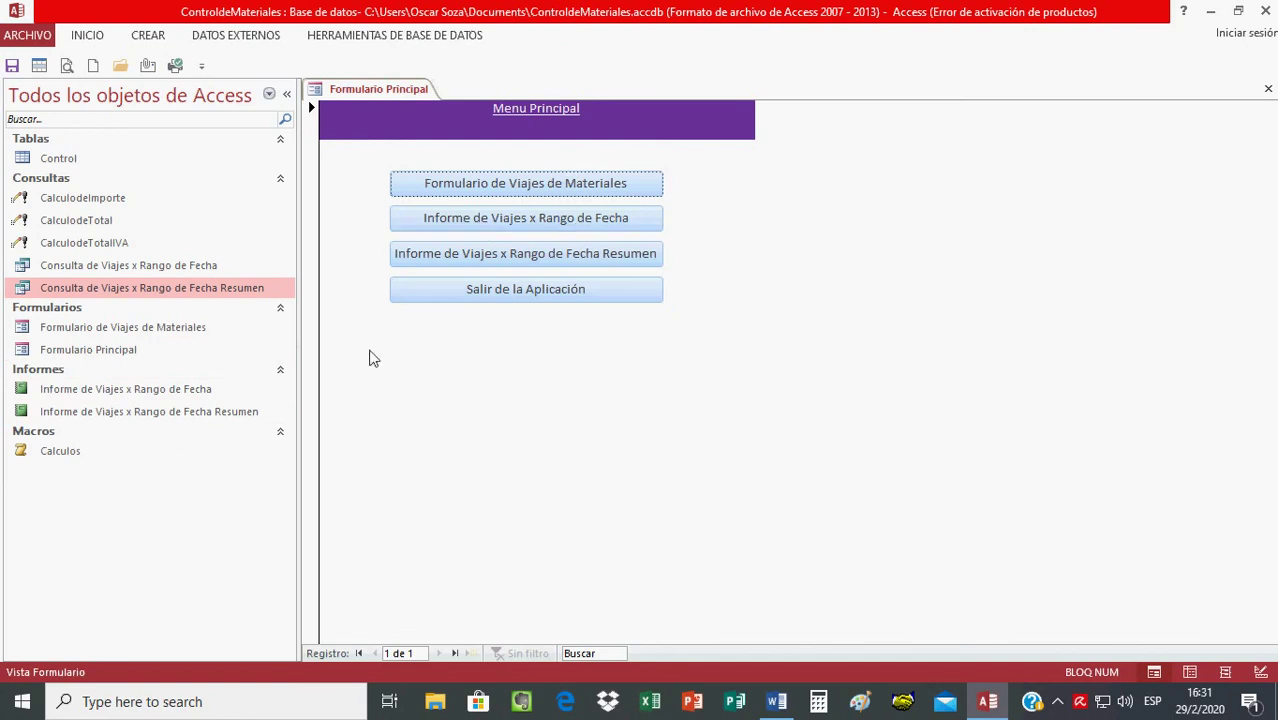
Identify both reports, the Calculos macro and the materials form, and launch the Informe de Viajes x Rango de Fecha from the main menu, cancelling its date prompt.
left_click(164, 392)
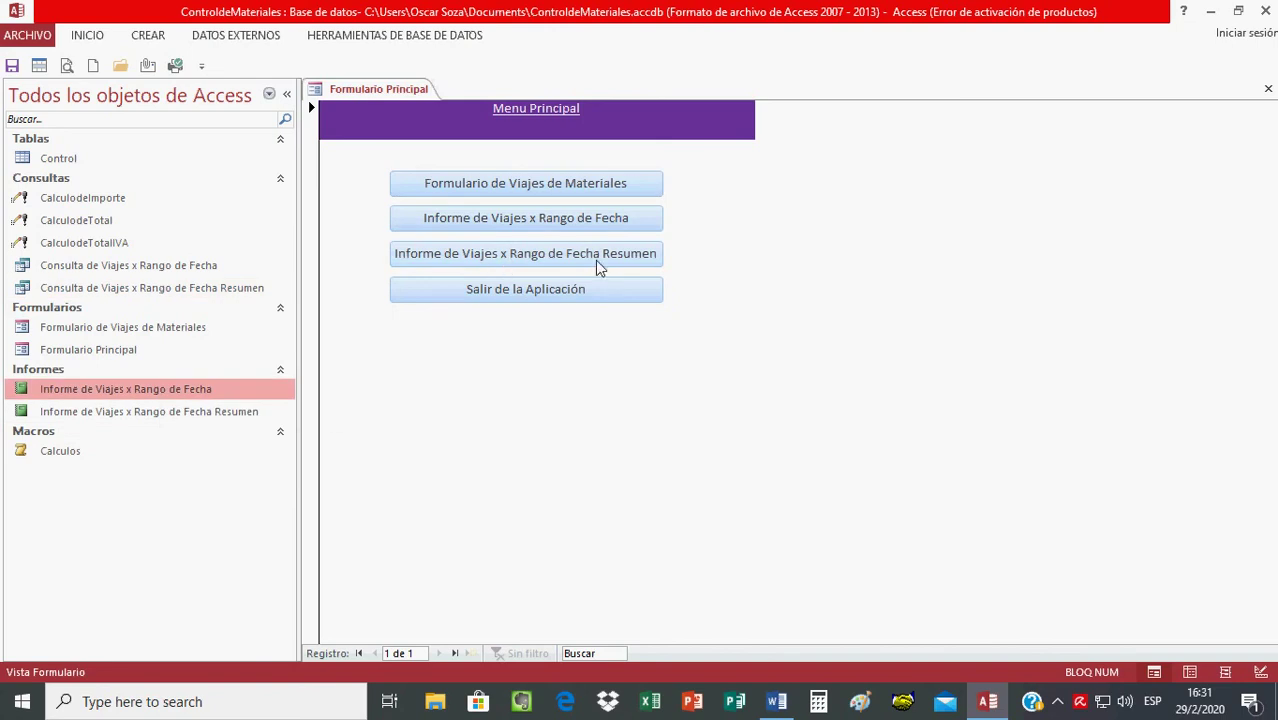
left_click(181, 413)
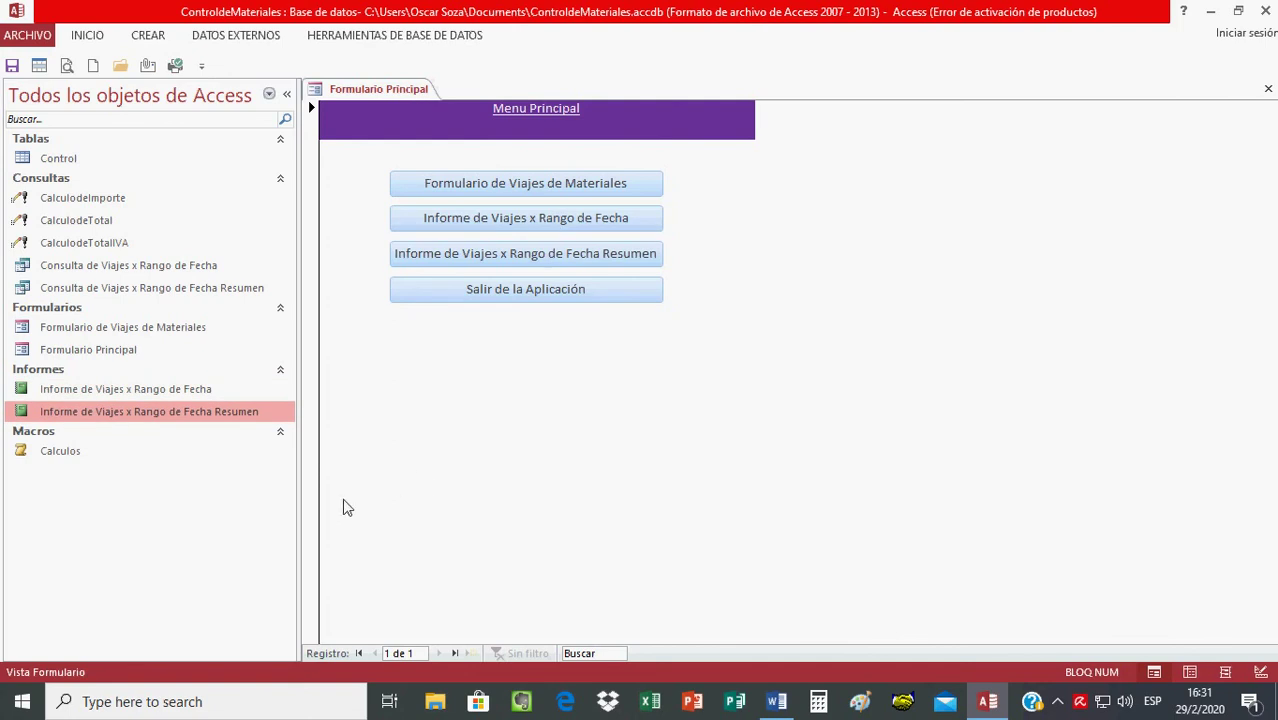
left_click(66, 455)
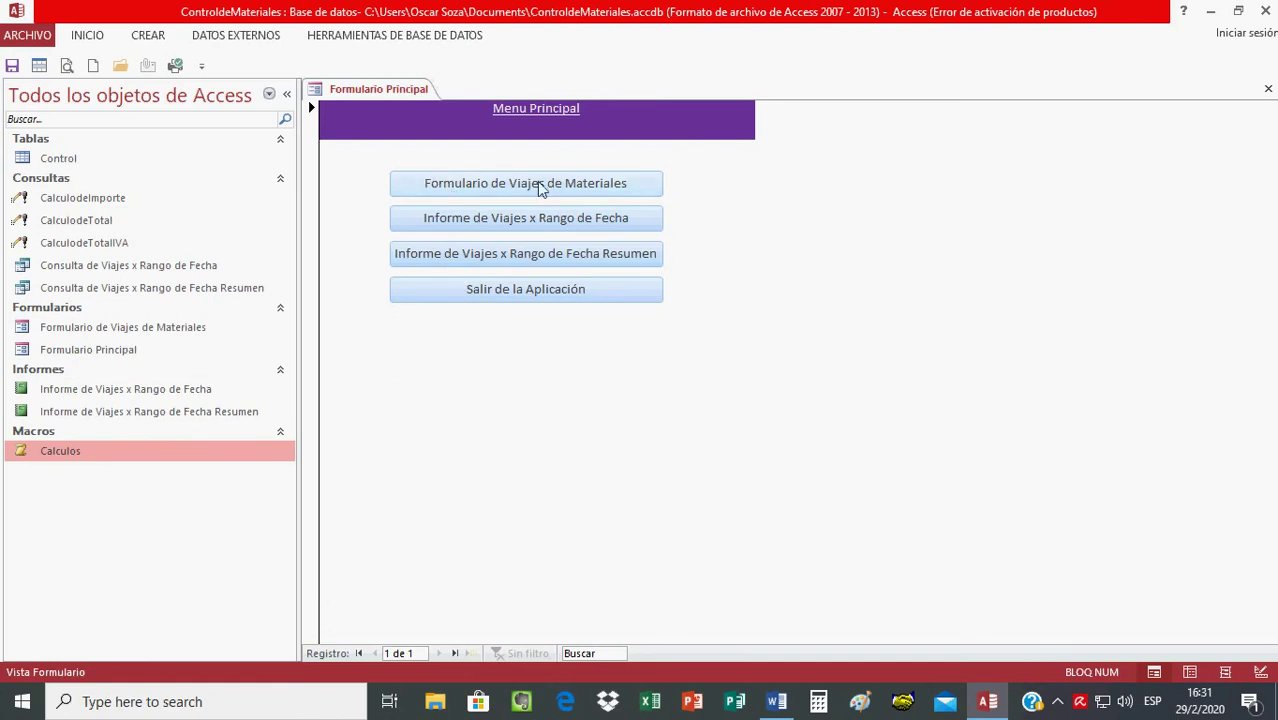
left_click(136, 331)
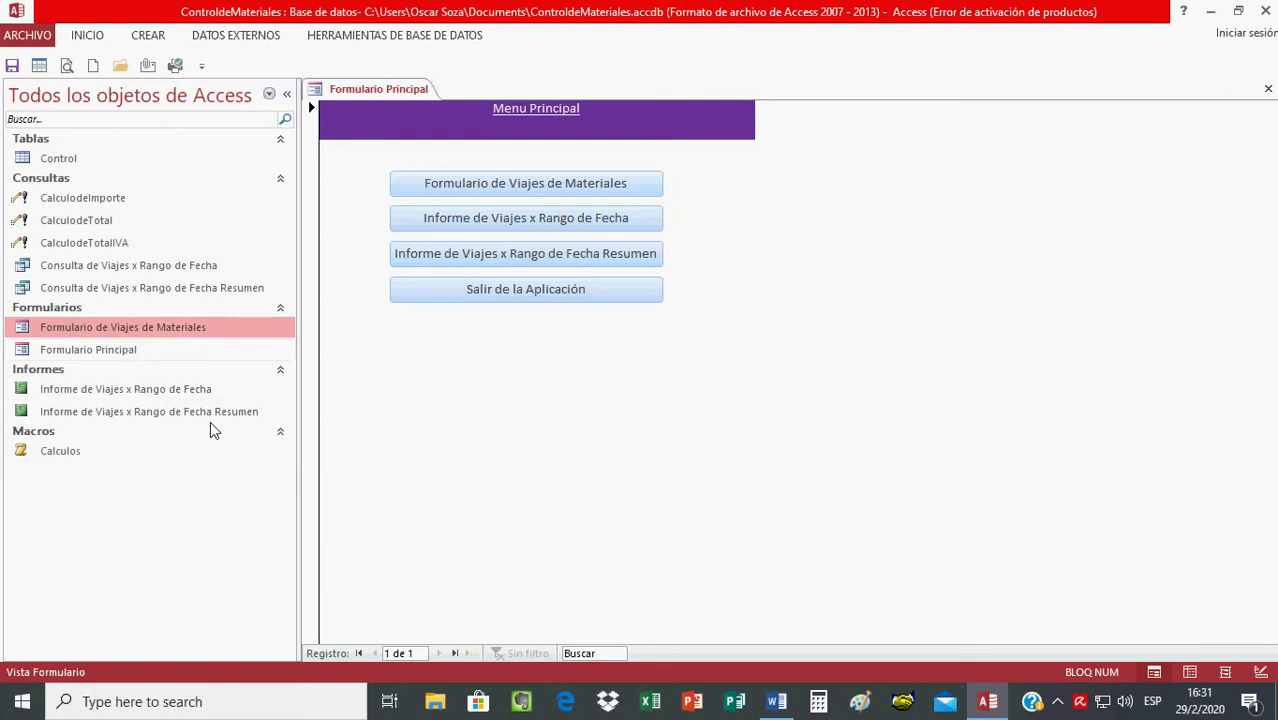
left_click(552, 226)
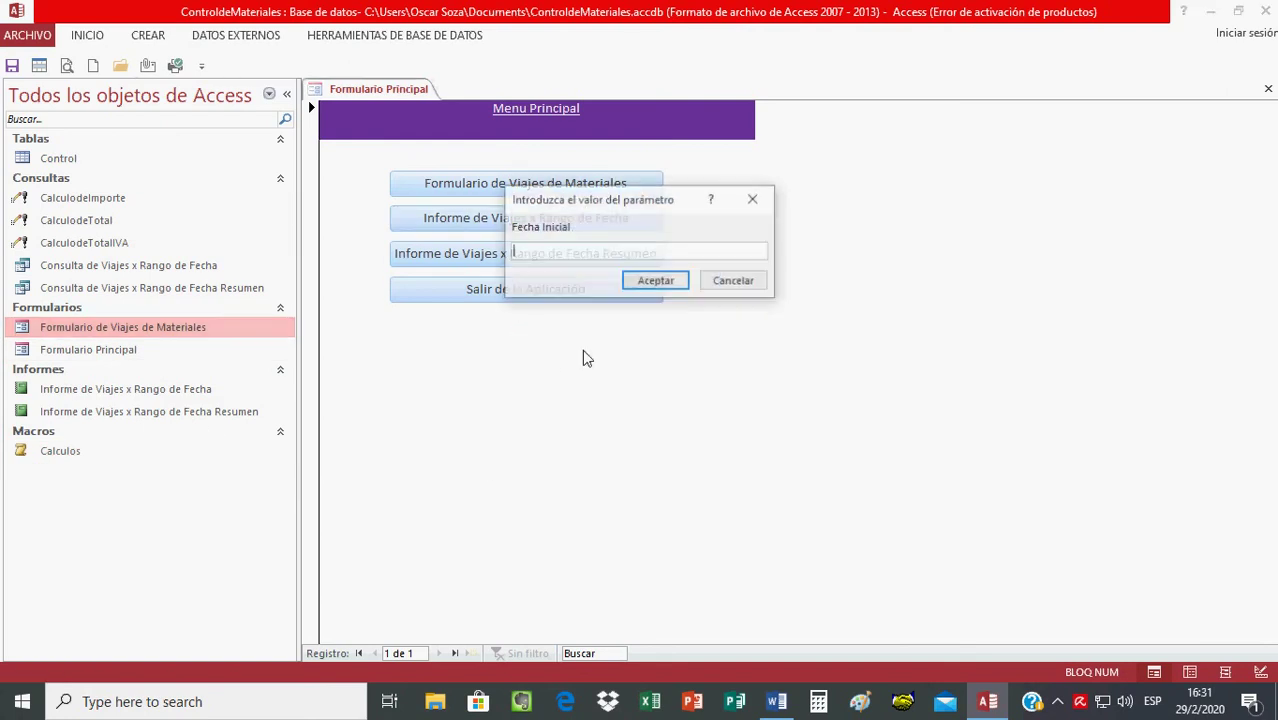
left_click(740, 283)
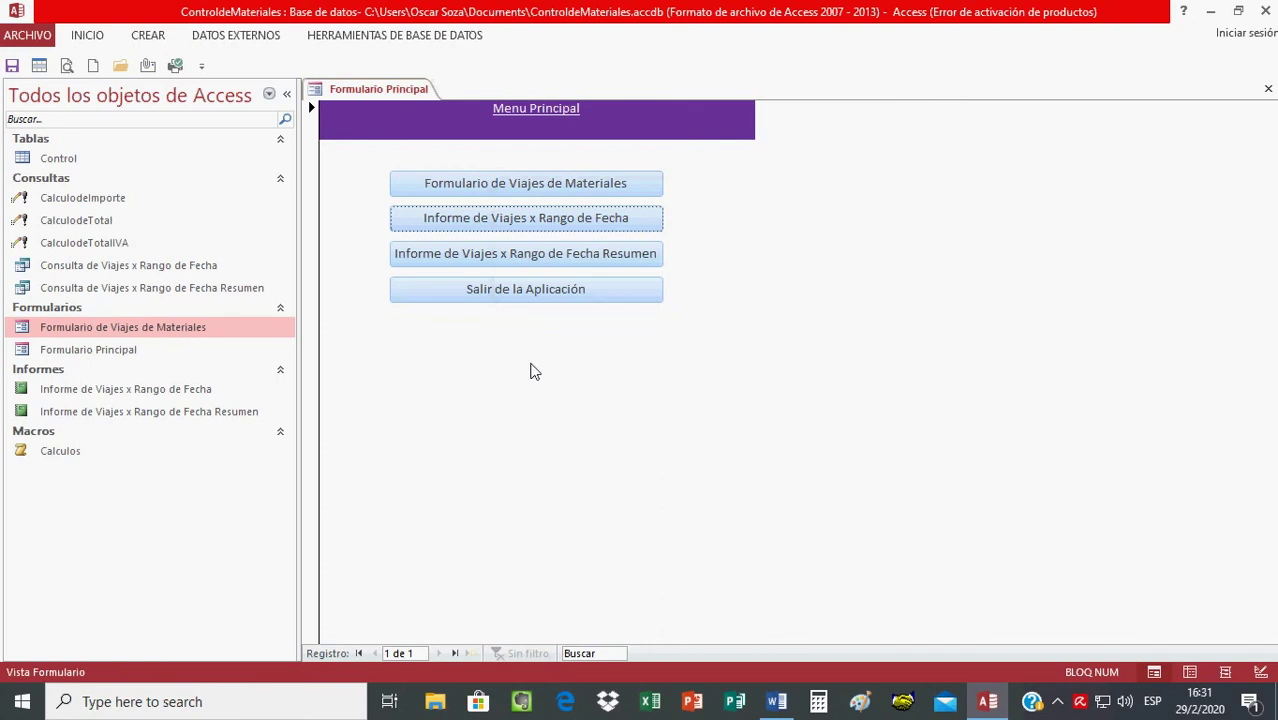
left_click(194, 392)
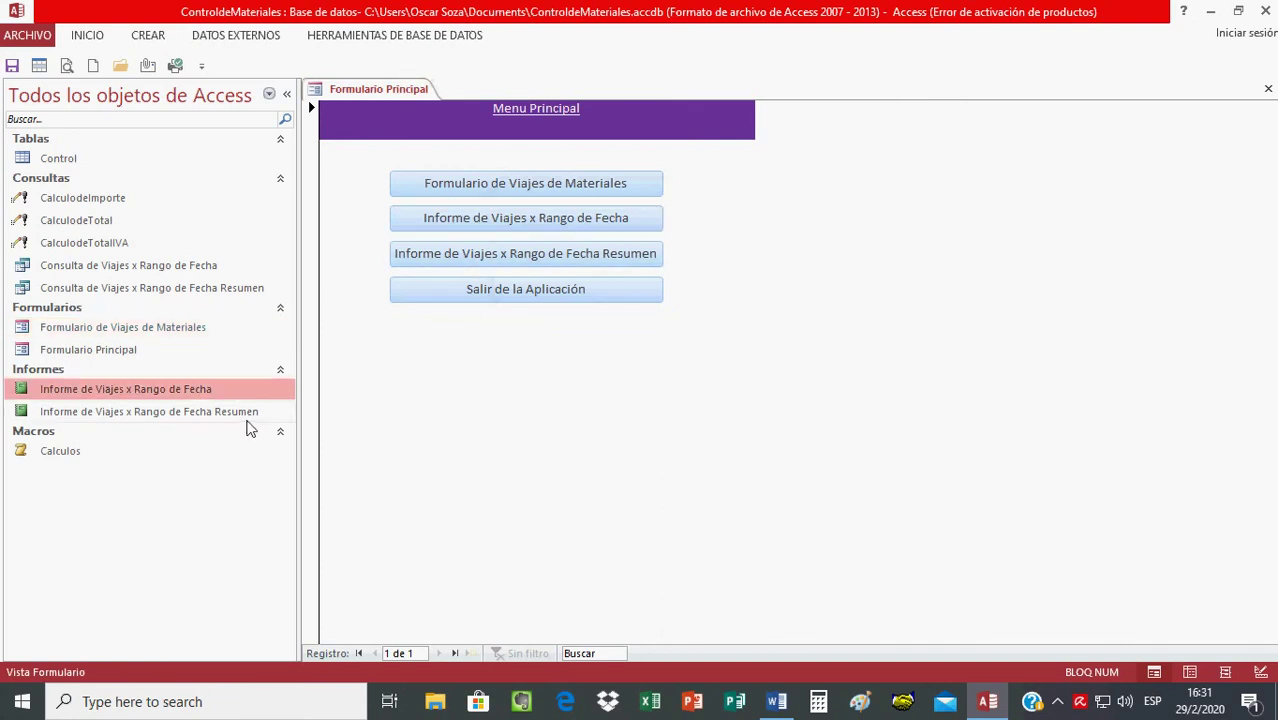
left_click(245, 414)
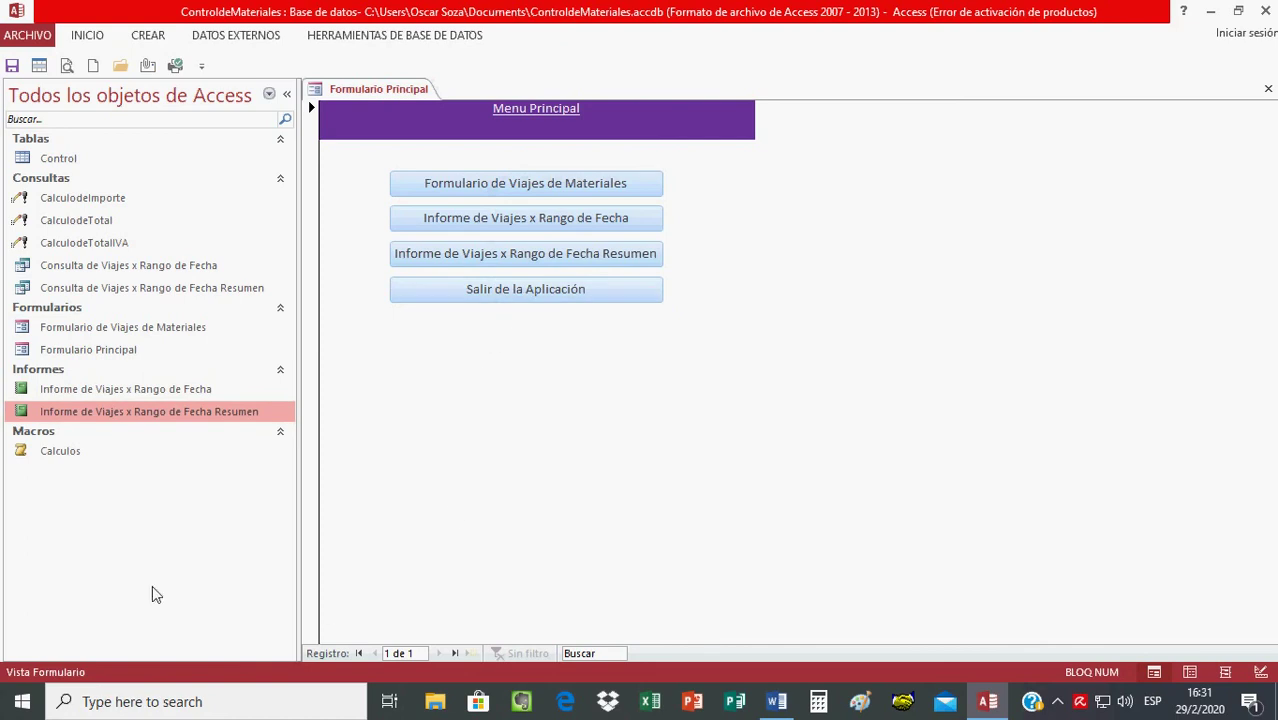
Open the Calculos macro in design view to review its actions, and display the macro design tools.
left_click(70, 461)
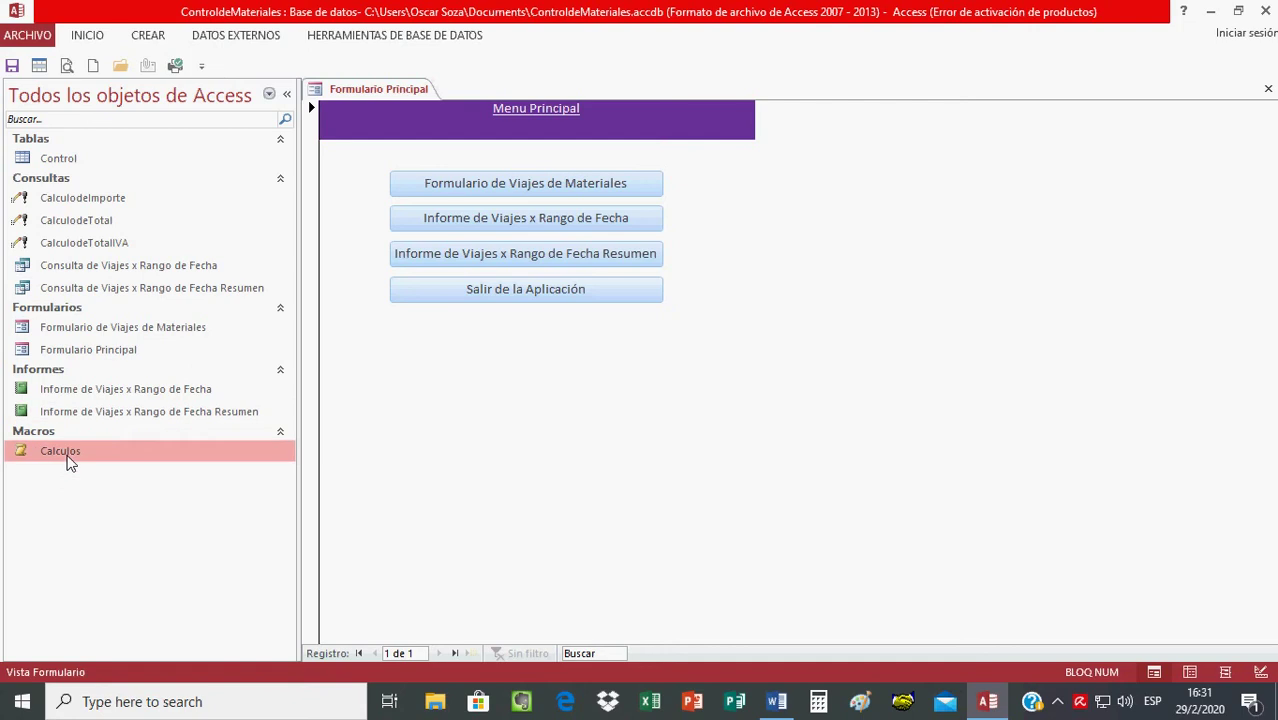
right_click(70, 461)
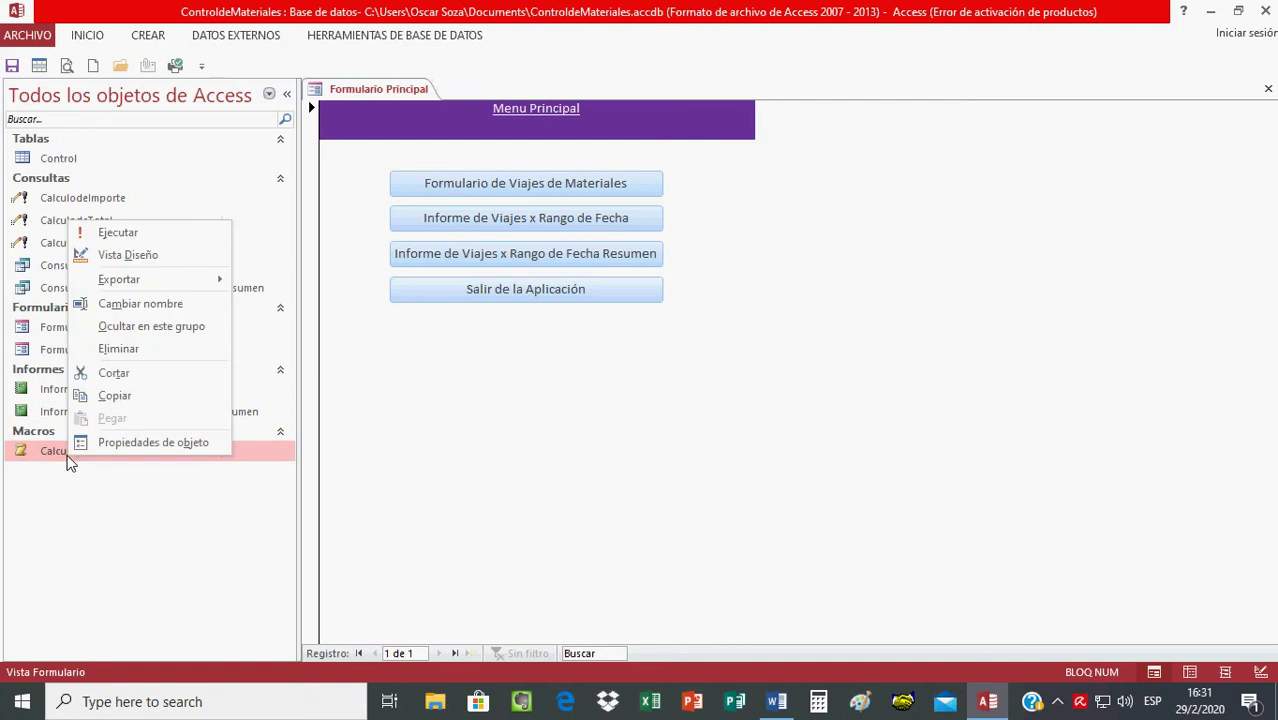
left_click(128, 255)
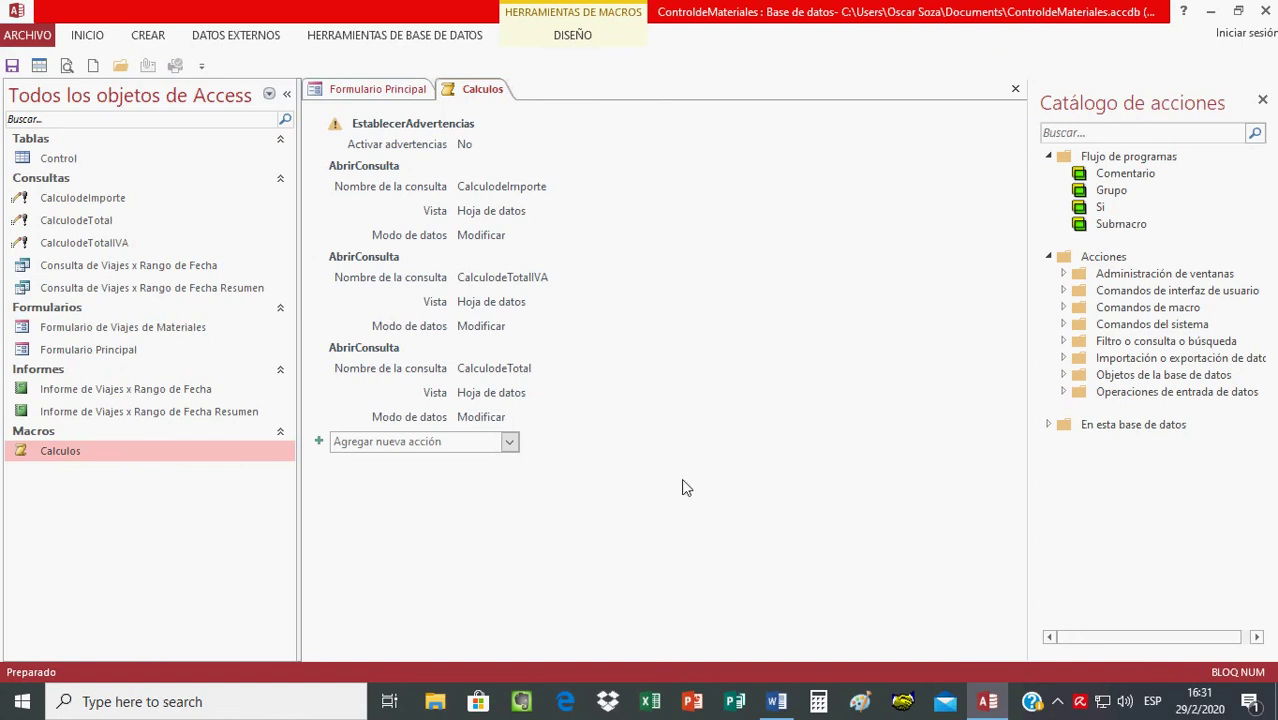
left_click(572, 36)
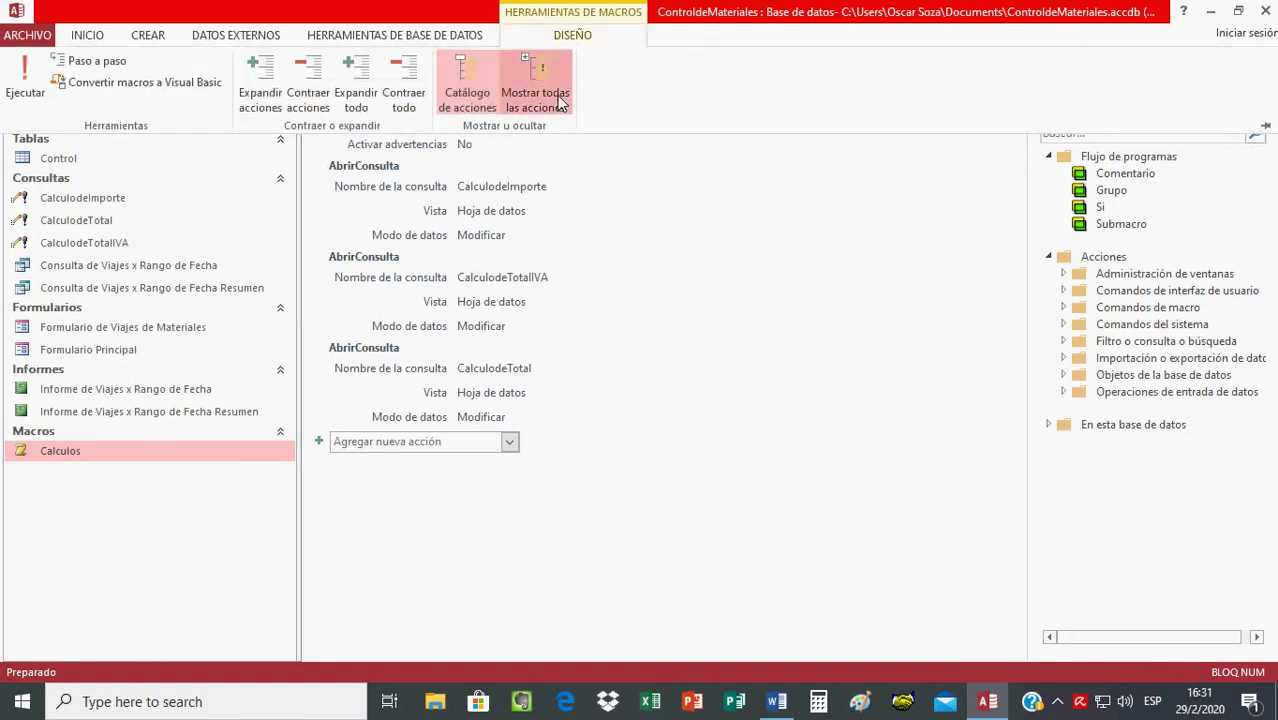
Review the EstablecerAdvertencias and AbrirConsulta actions of the Calculos macro and close the macro.
left_click(739, 211)
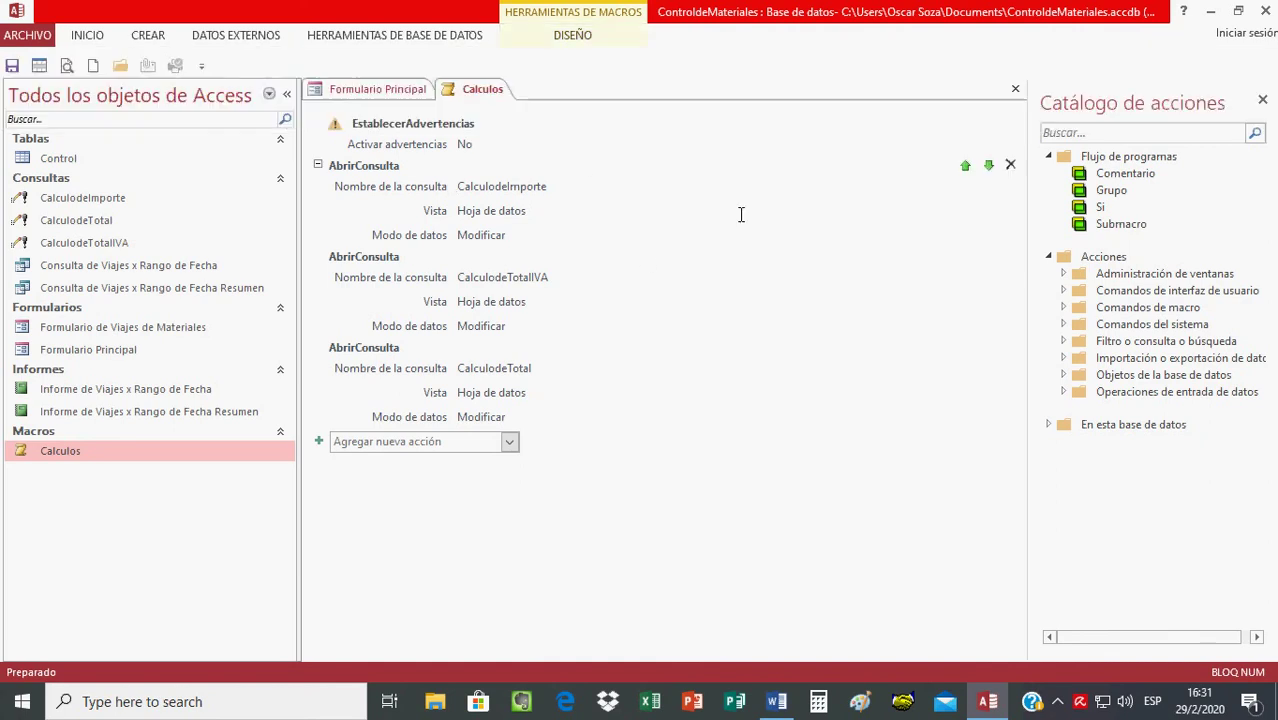
left_click(557, 152)
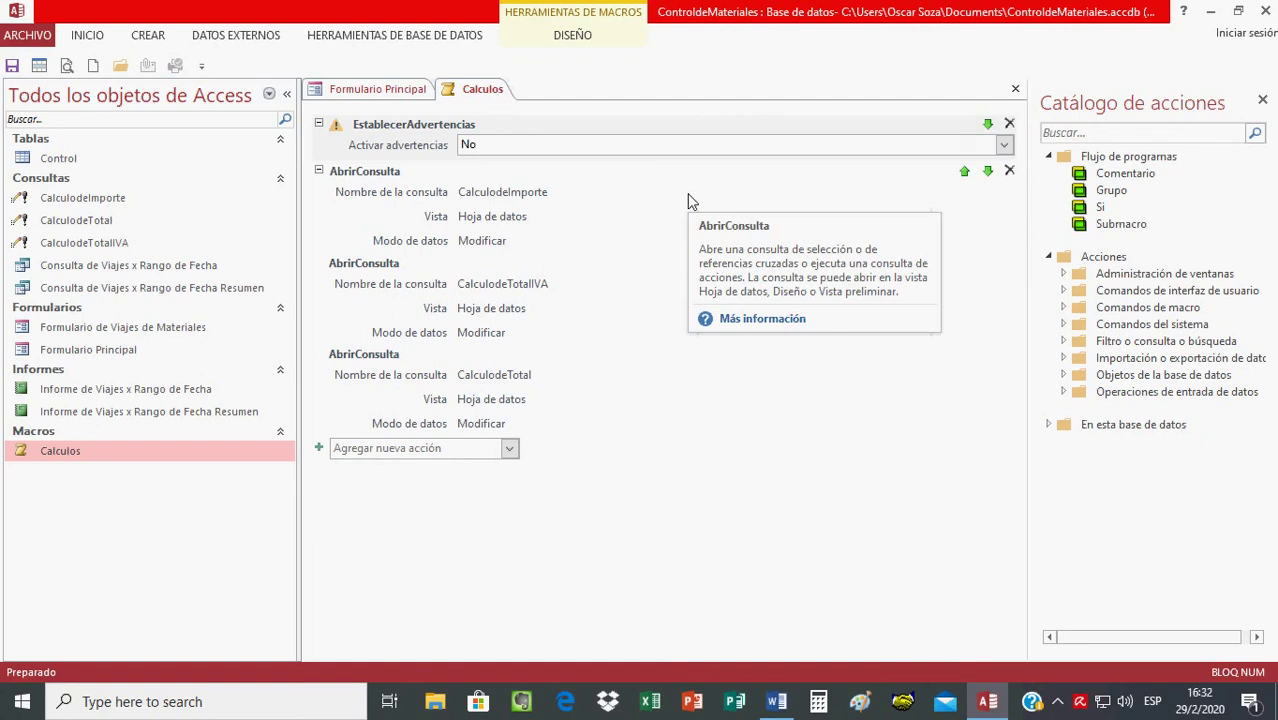
left_click(656, 577)
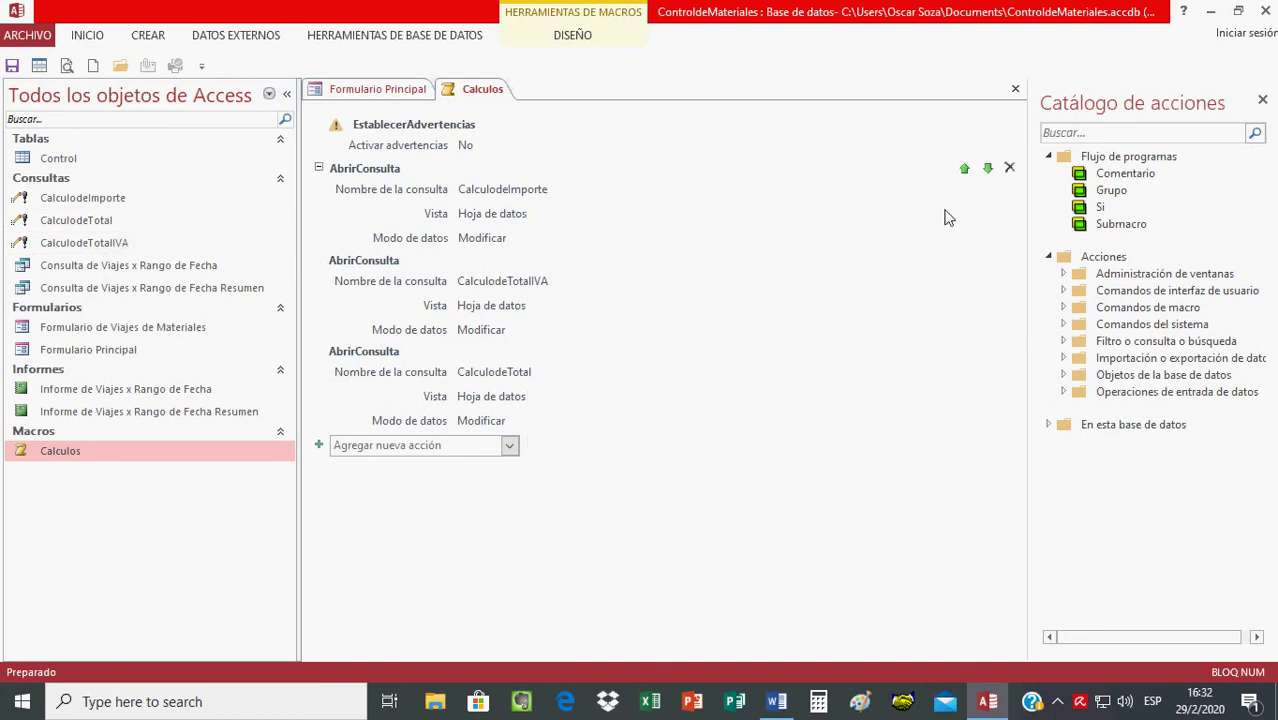
left_click(1015, 92)
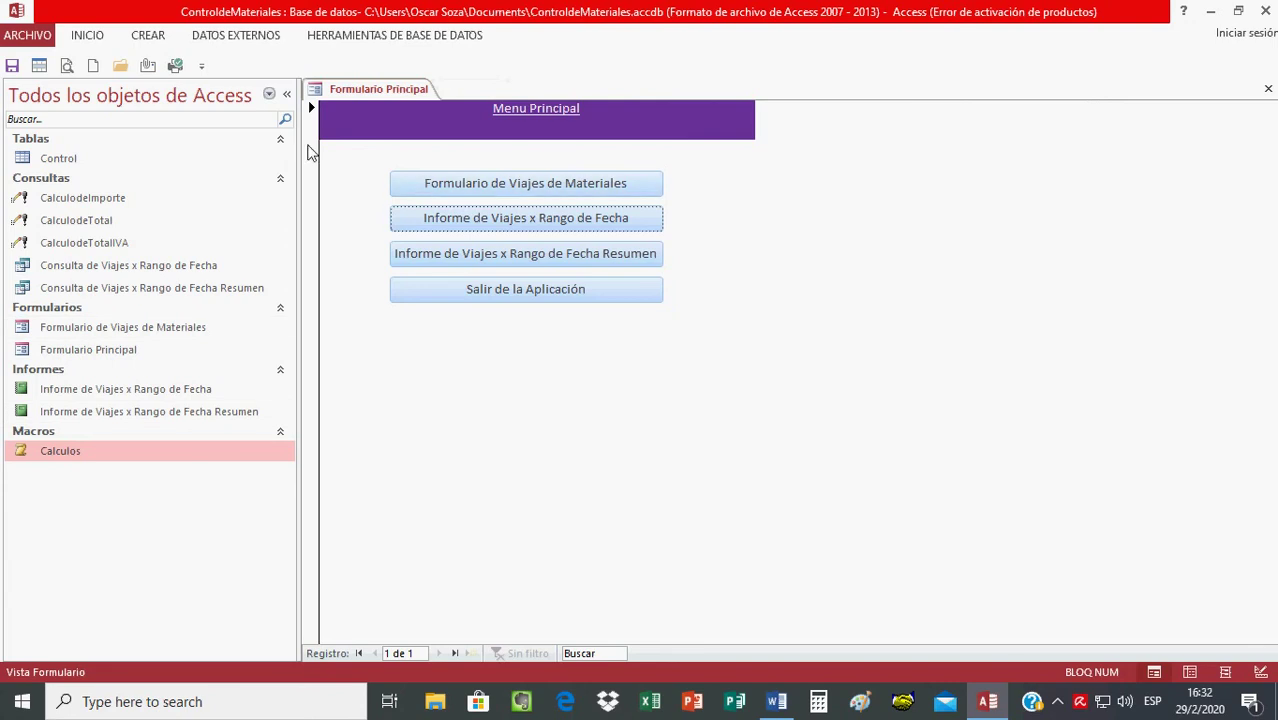
Open the Formulario de Viajes de Materiales from the main menu, review its Material and Precio fields, and exit the form.
left_click(463, 187)
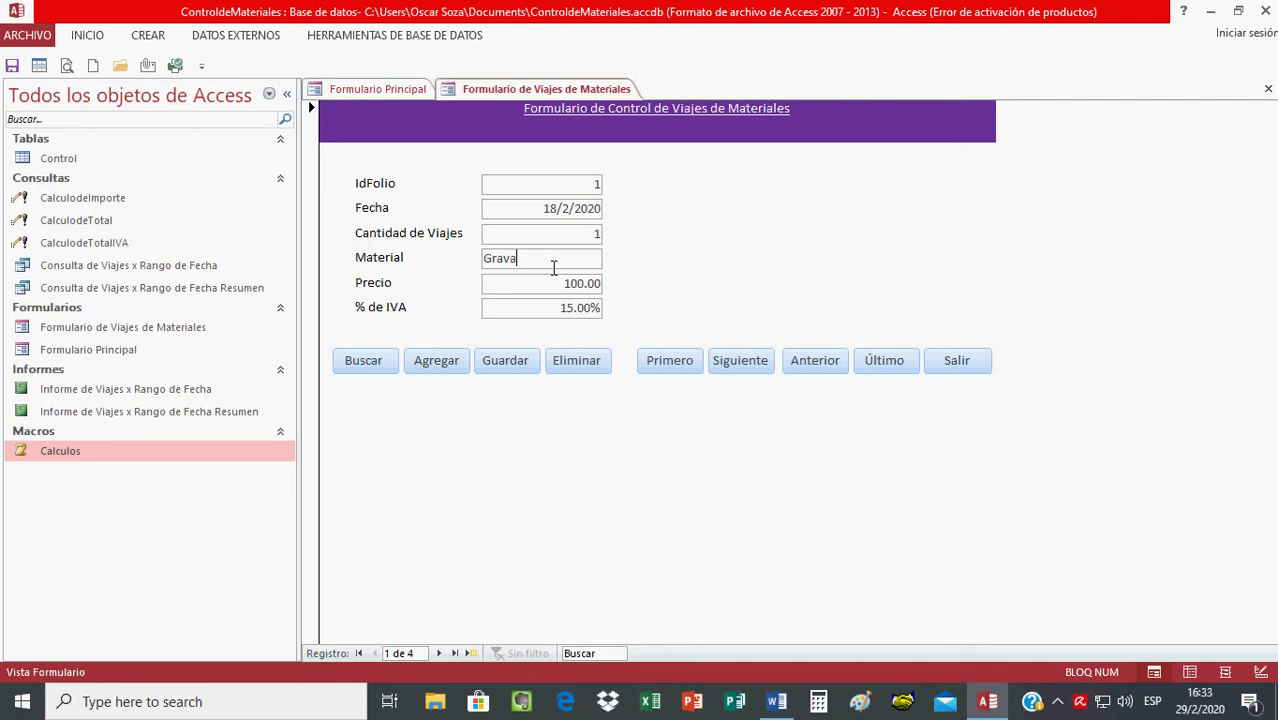
left_click(568, 294)
left_click(948, 370)
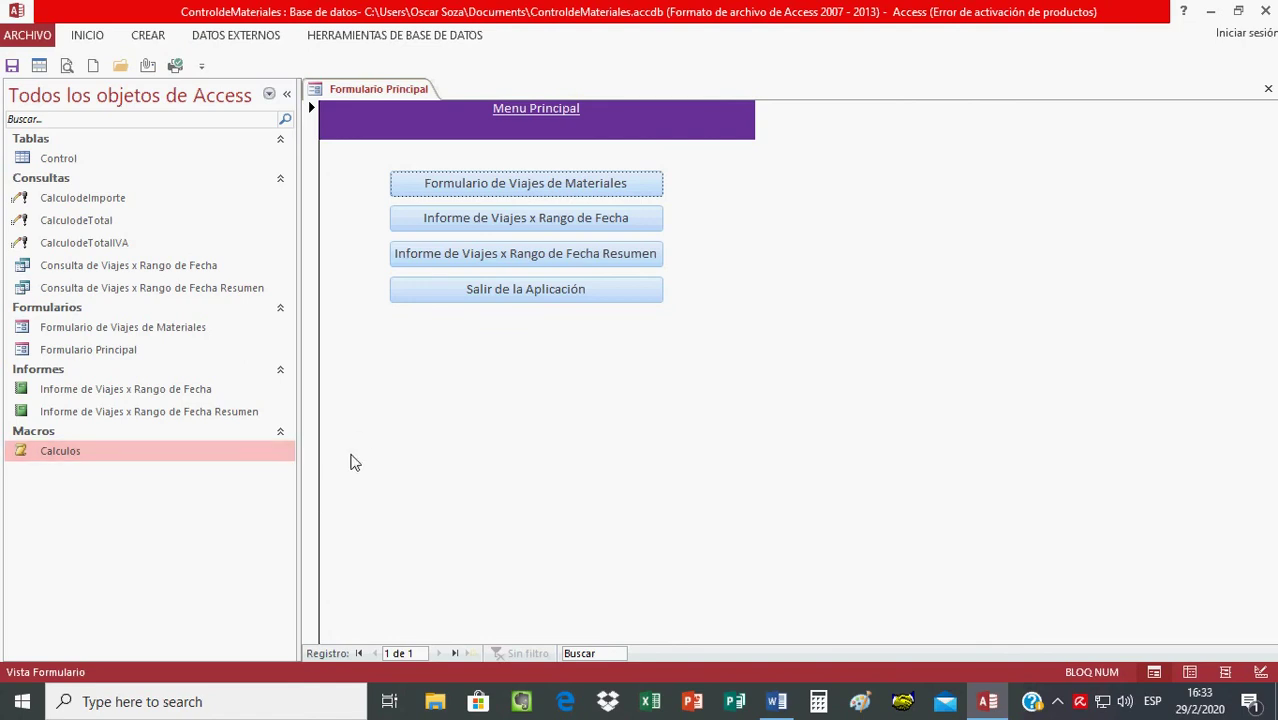
Set Importe, TotalIVA and Total to 0 for all four records of the Control table, save it, and reopen it to check.
double_click(62, 162)
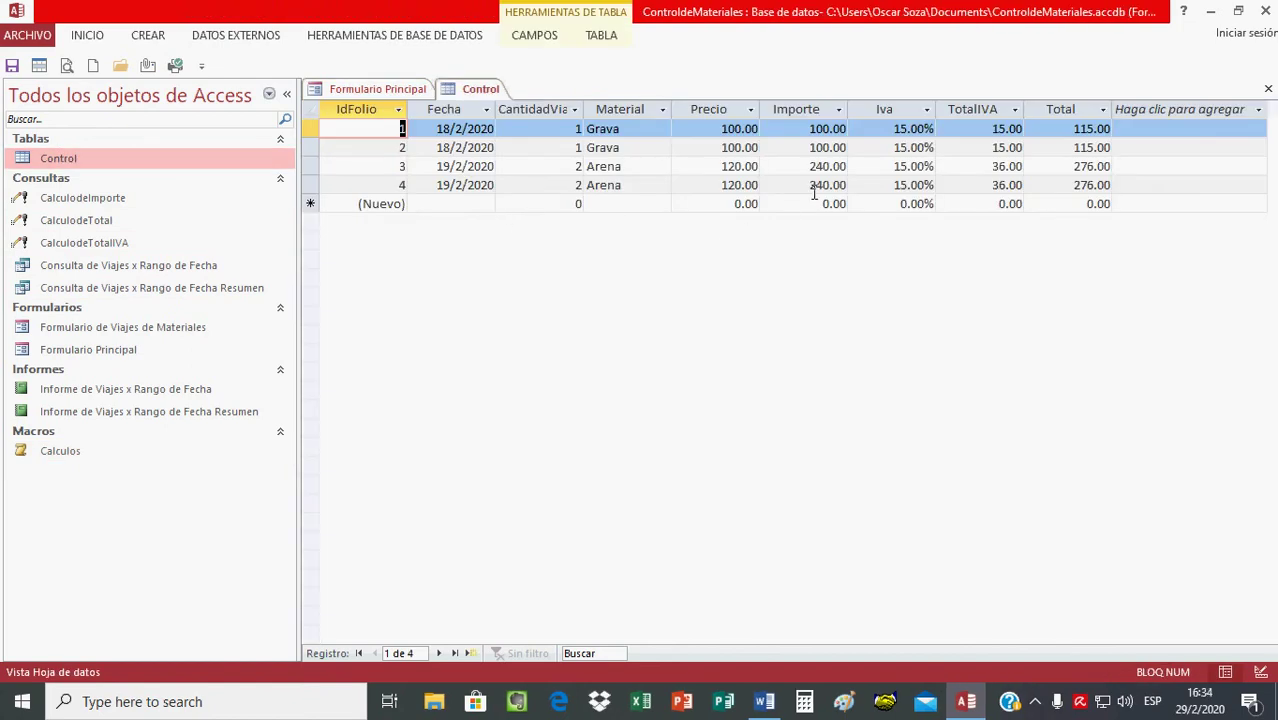
left_click(807, 130)
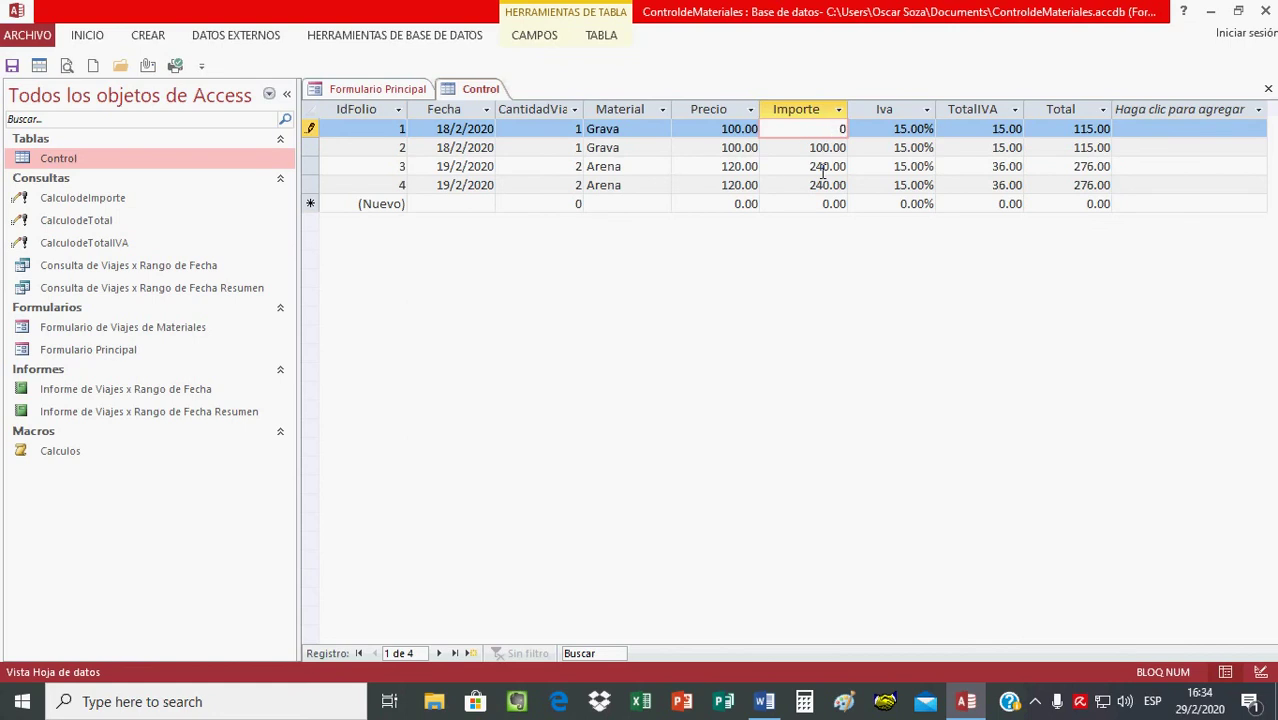
key("Return")
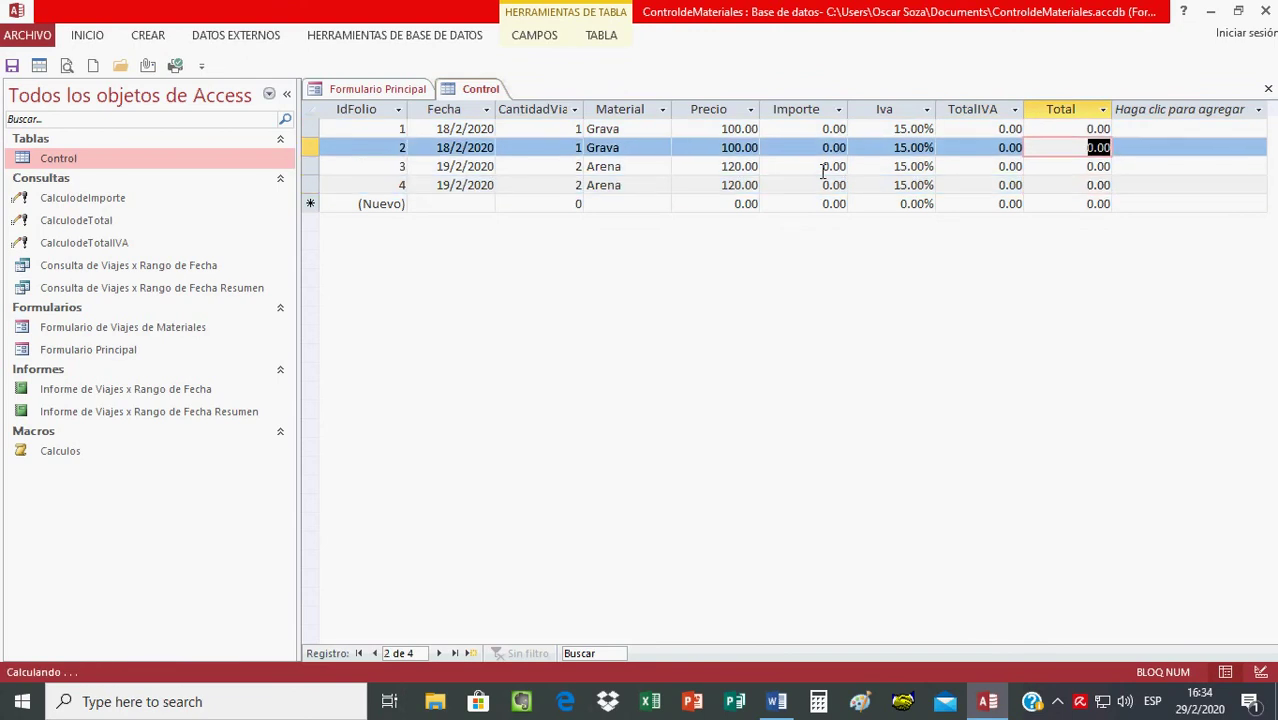
left_click(14, 67)
left_click(1268, 88)
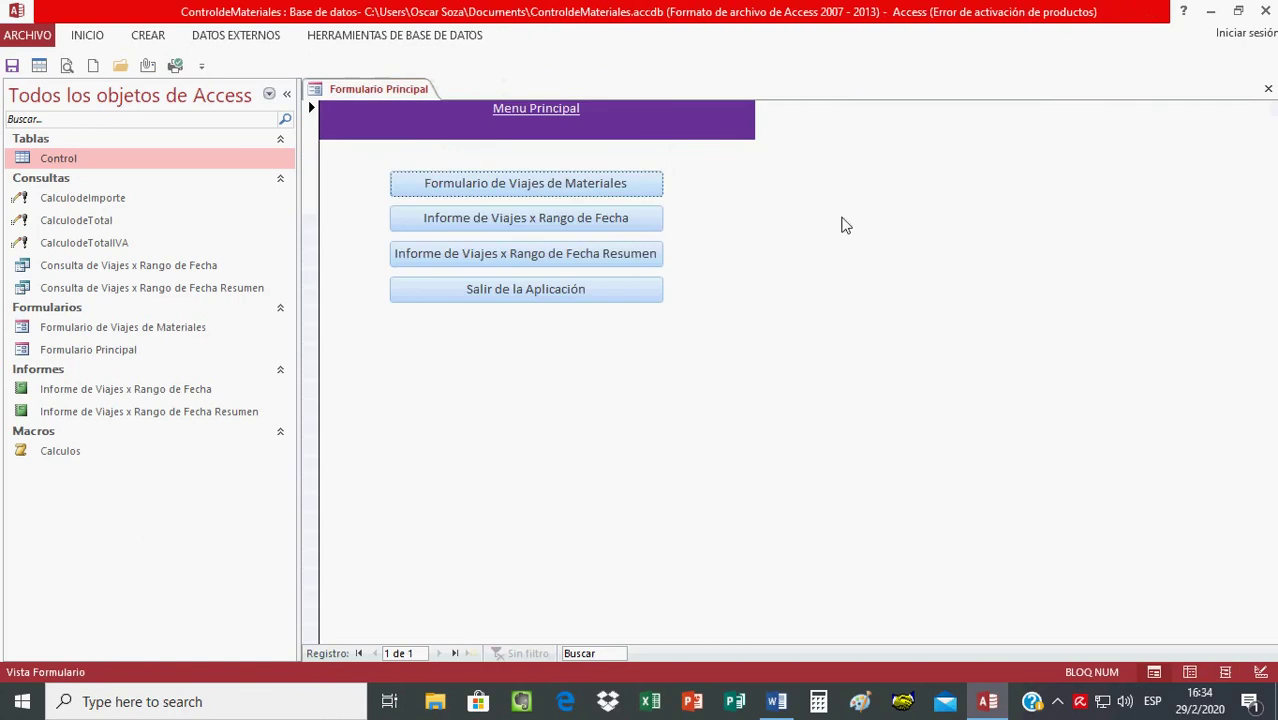
double_click(58, 160)
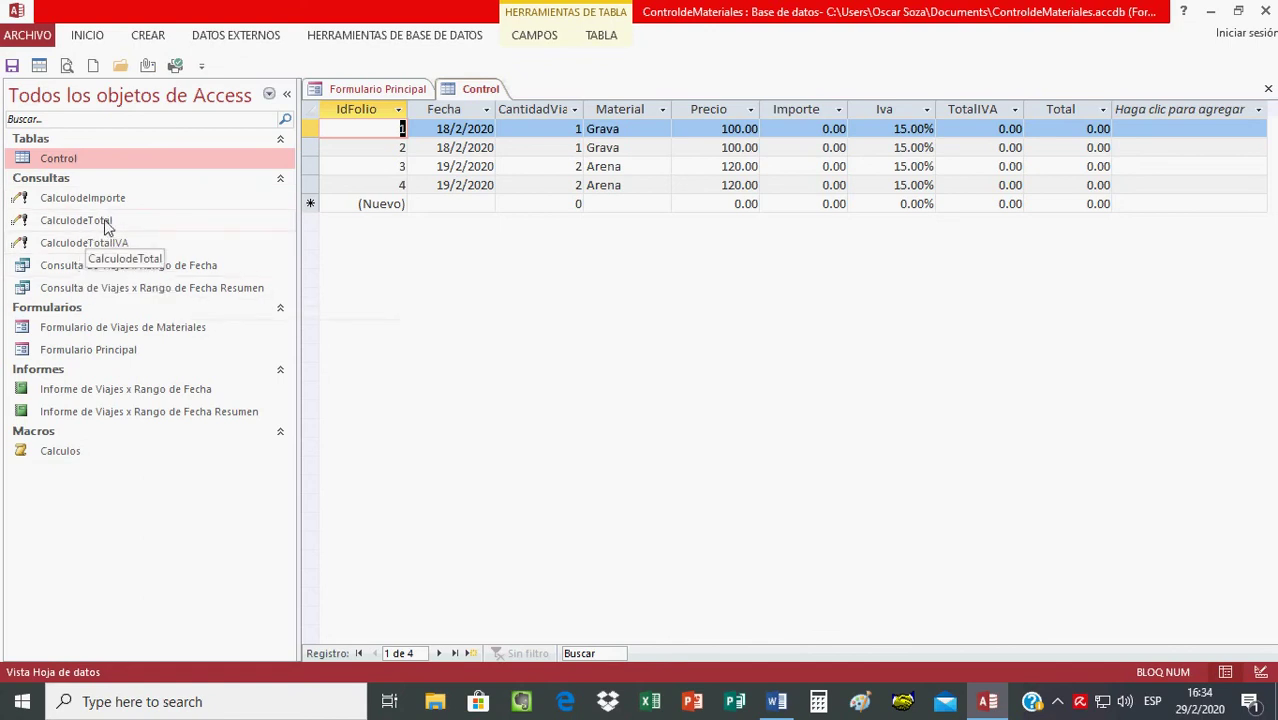
left_click(1268, 88)
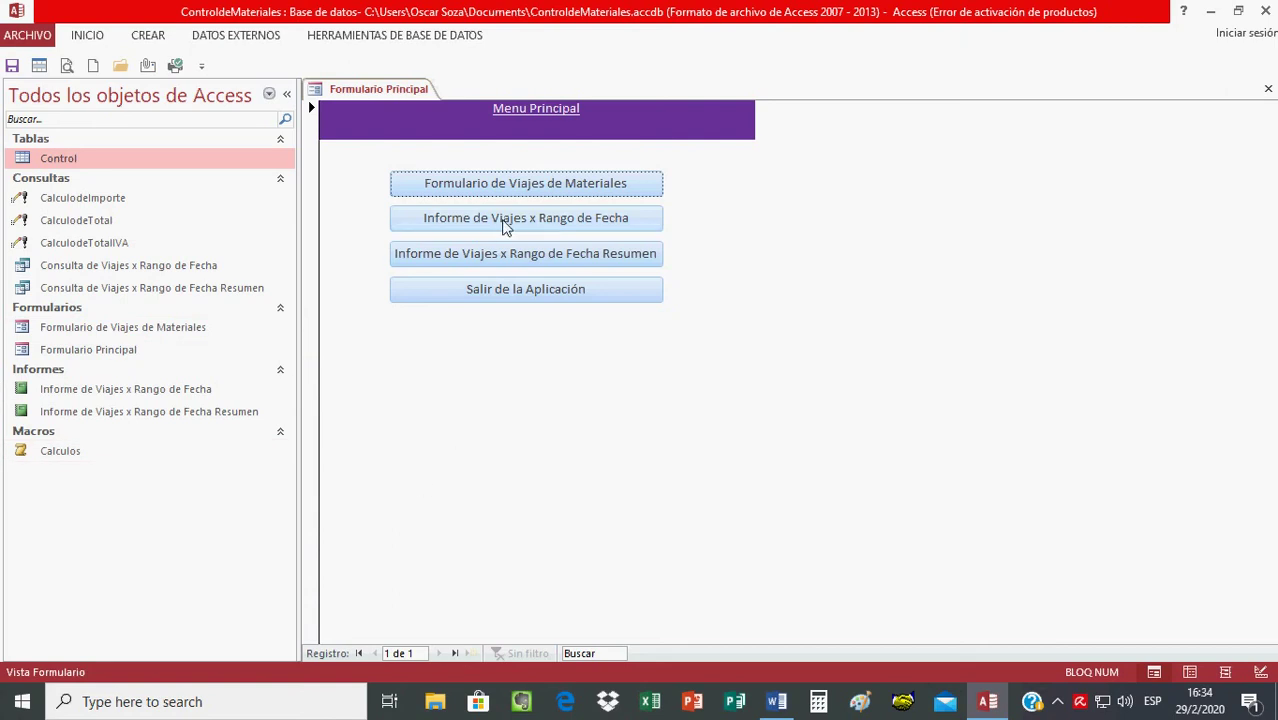
Open Formulario Principal in design view and display the event properties of the Informe de Viajes x Rango de Fecha button.
right_click(374, 92)
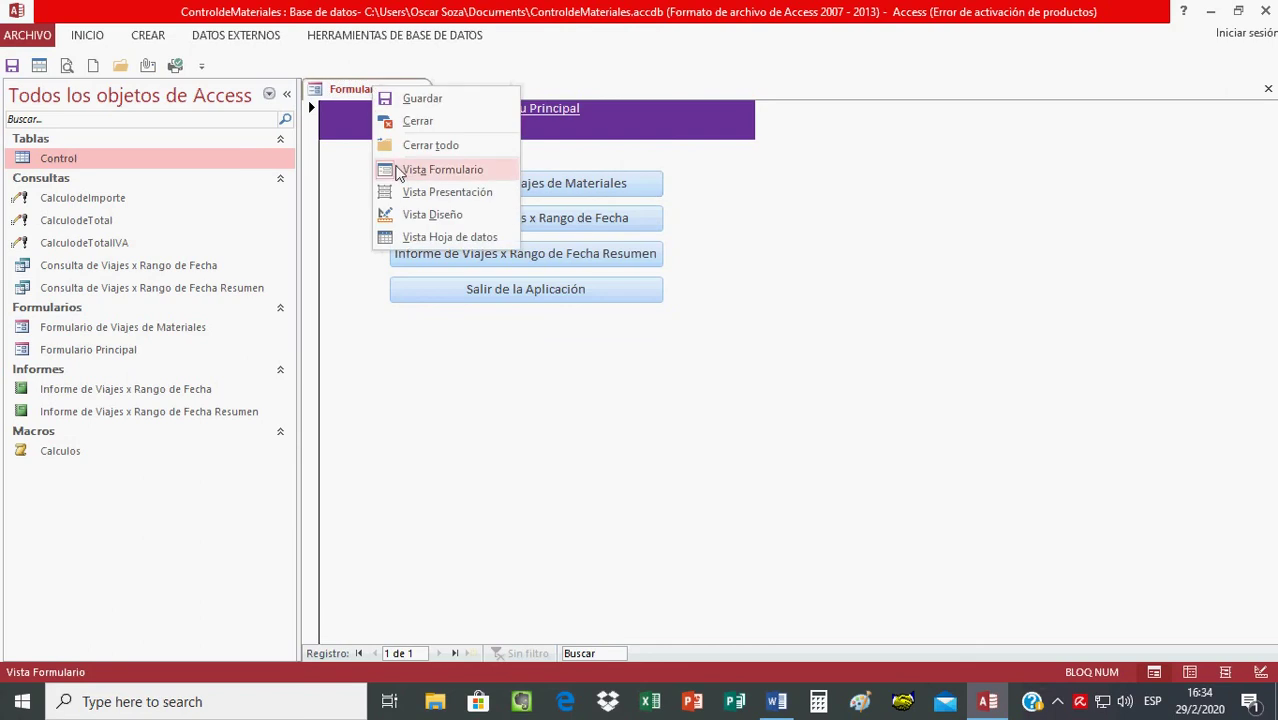
left_click(424, 215)
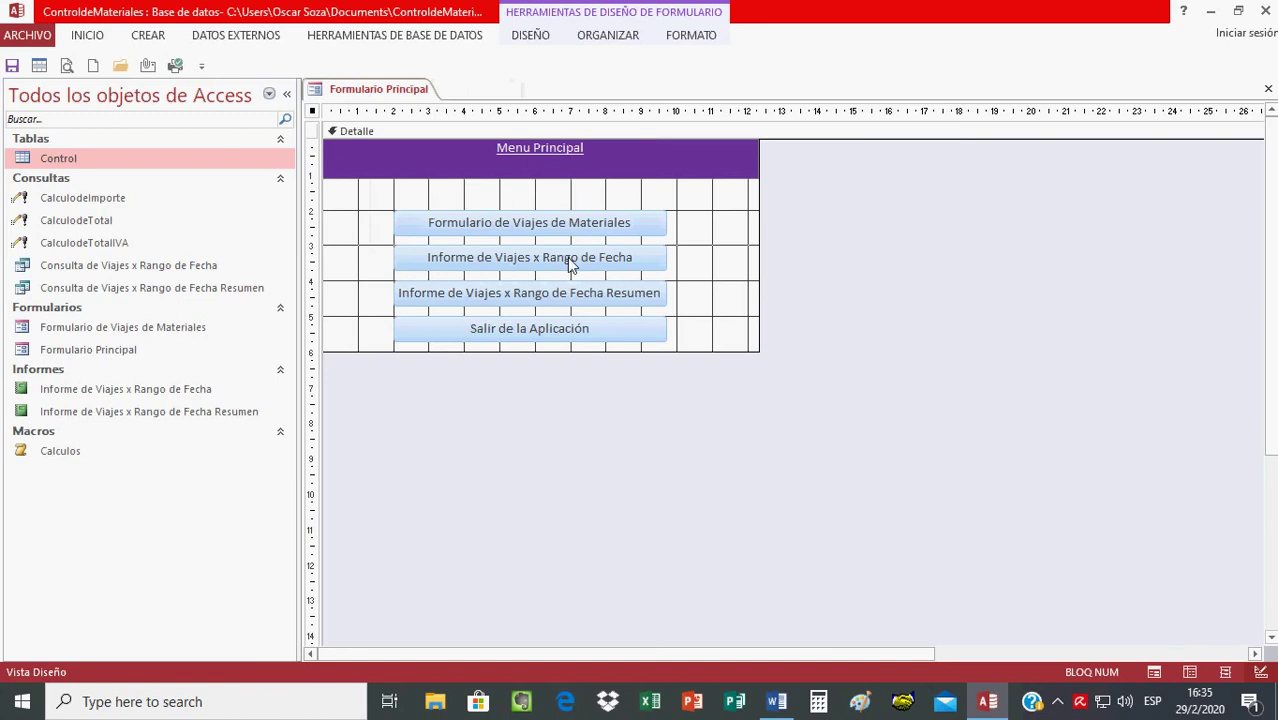
left_click(571, 262)
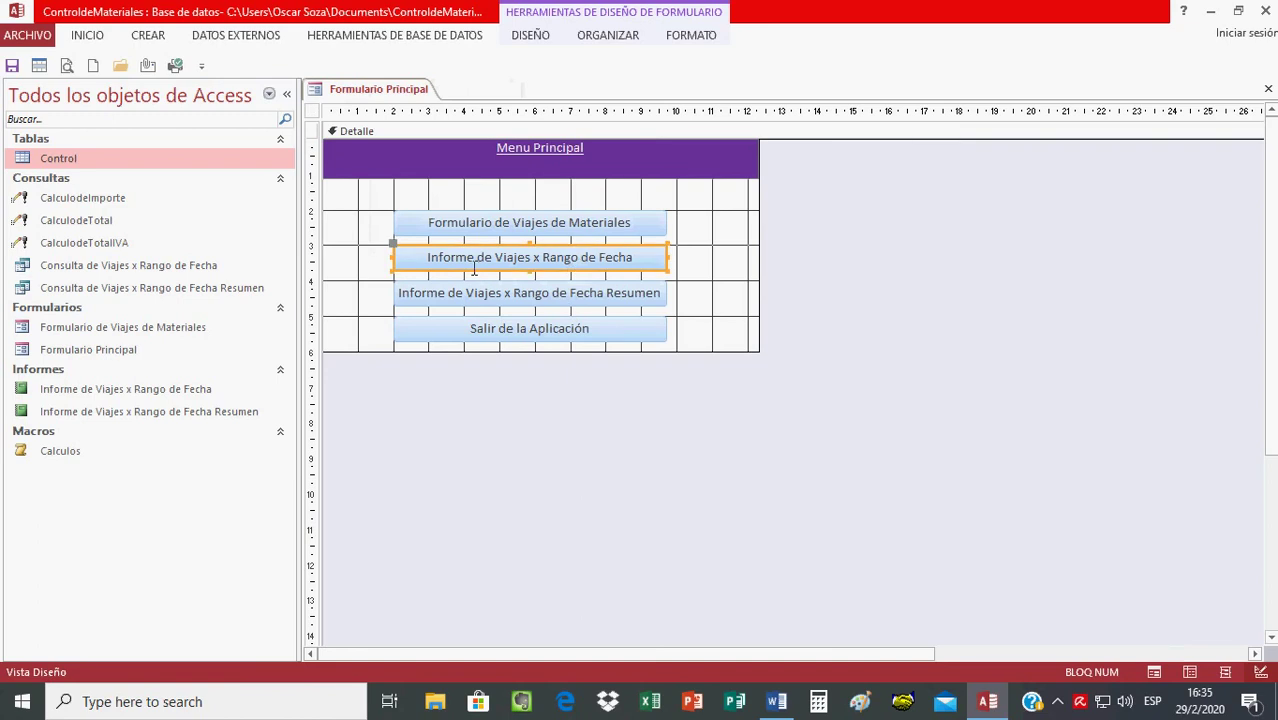
right_click(563, 272)
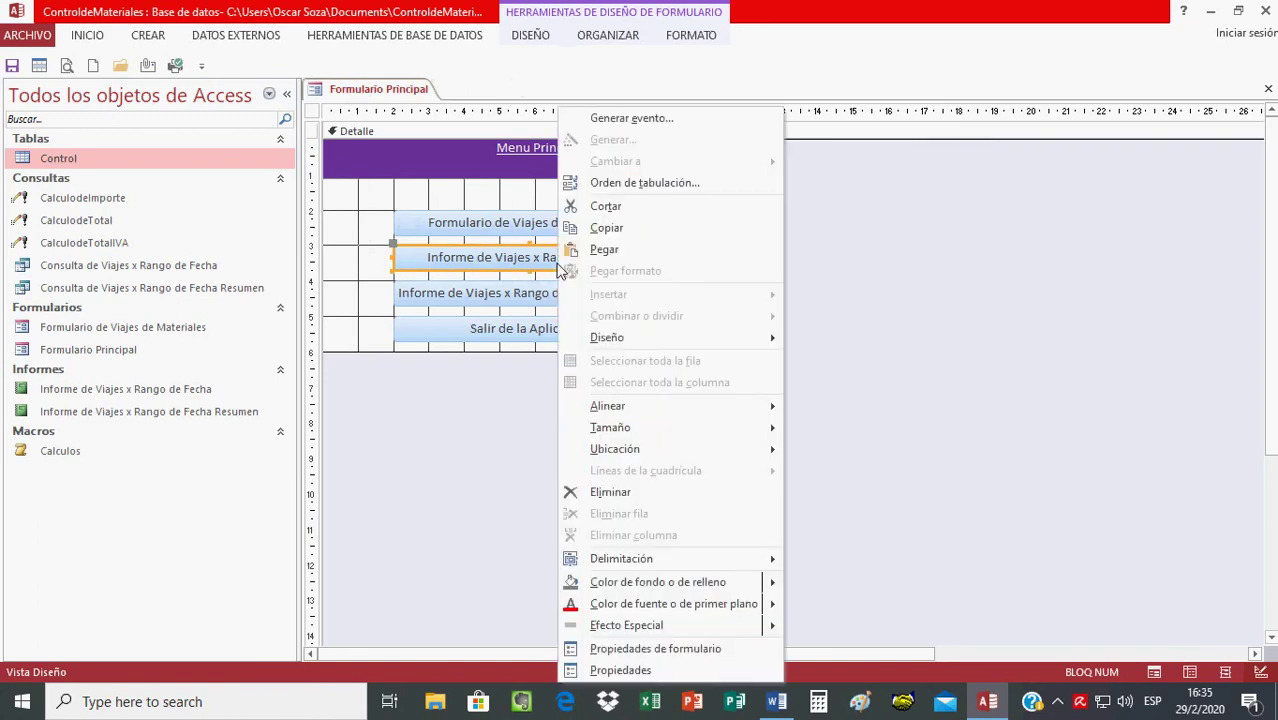
left_click(640, 670)
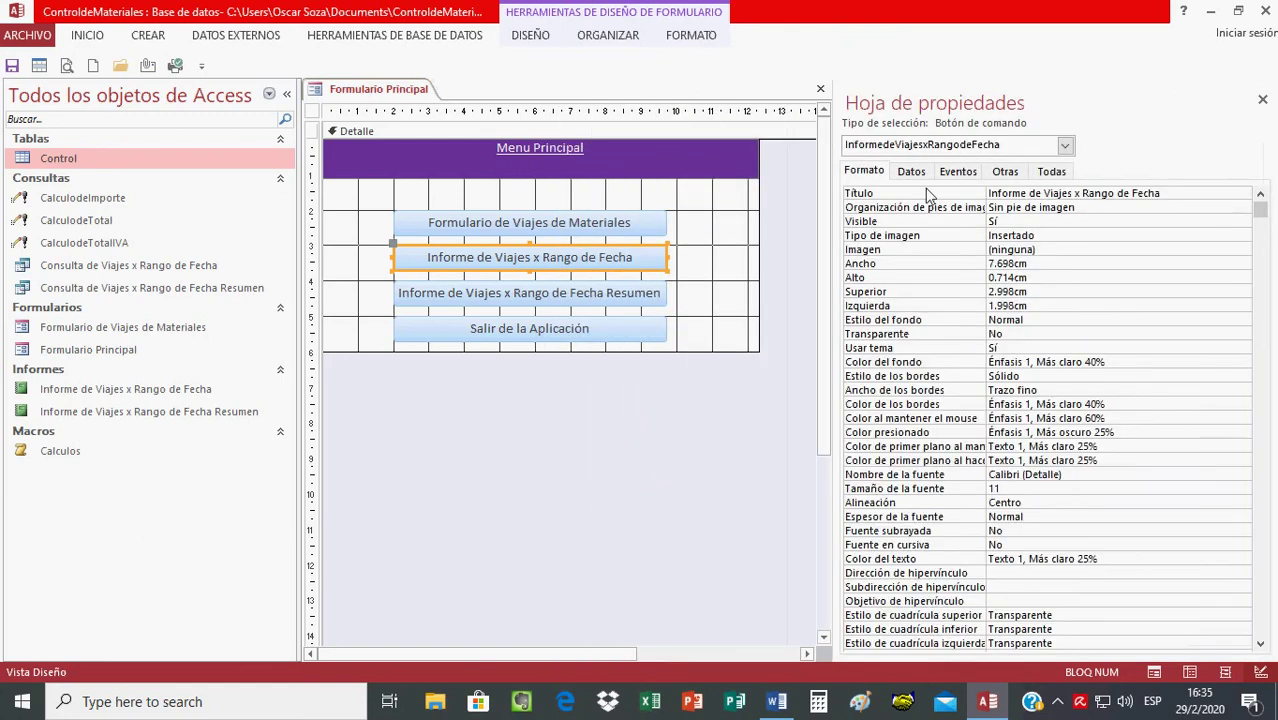
left_click(956, 174)
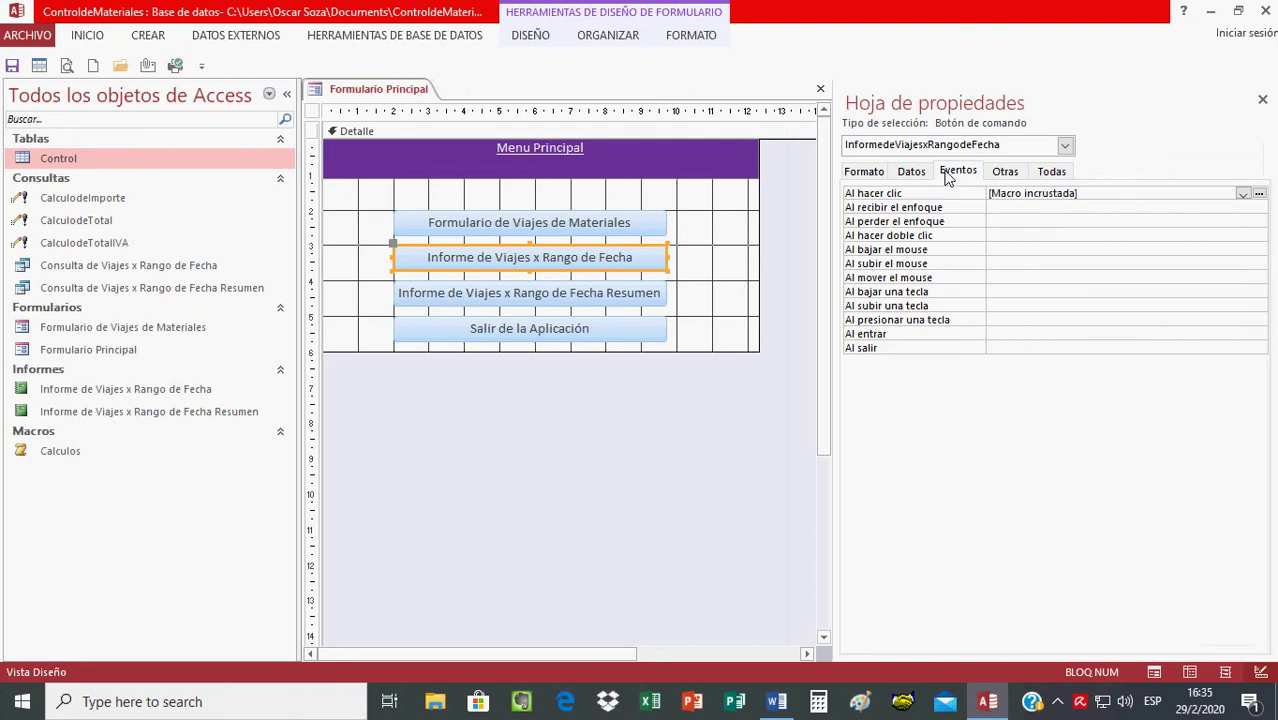
Examine the button's embedded Al hacer clic macro, including its EjecutarMacro and AbrirInforme actions, and close it.
left_click(1259, 194)
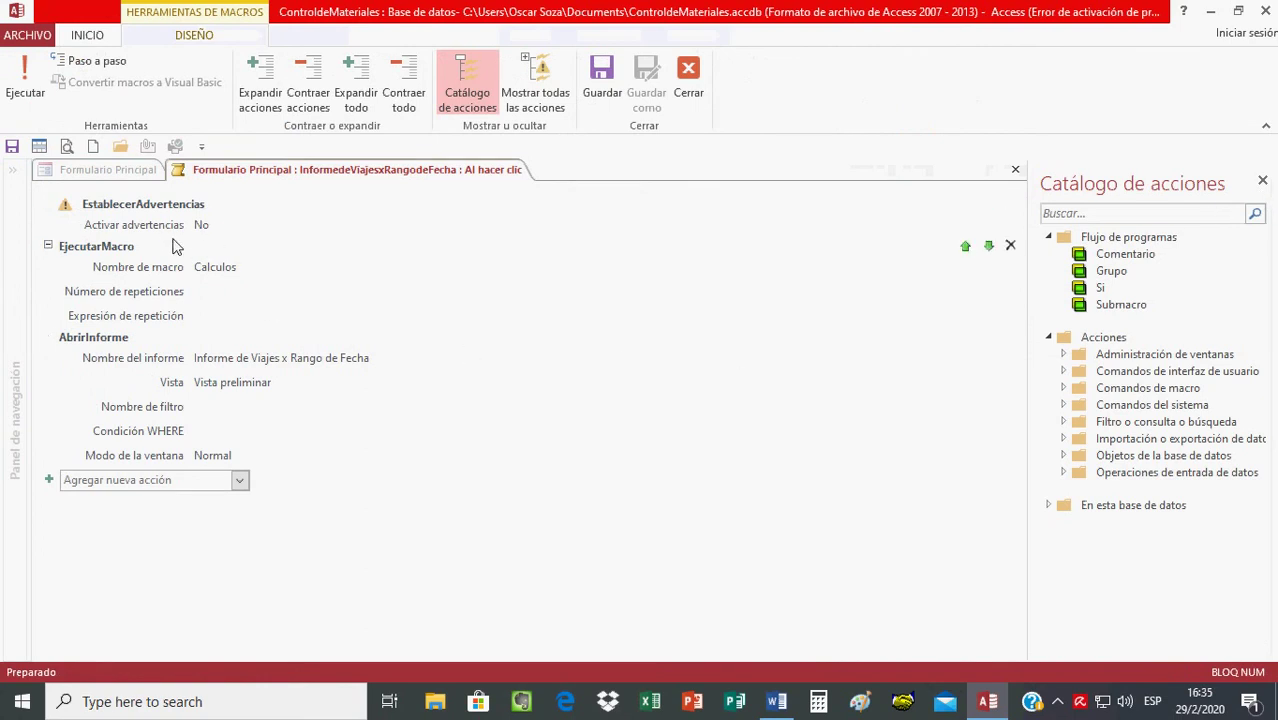
mouse_move(217, 222)
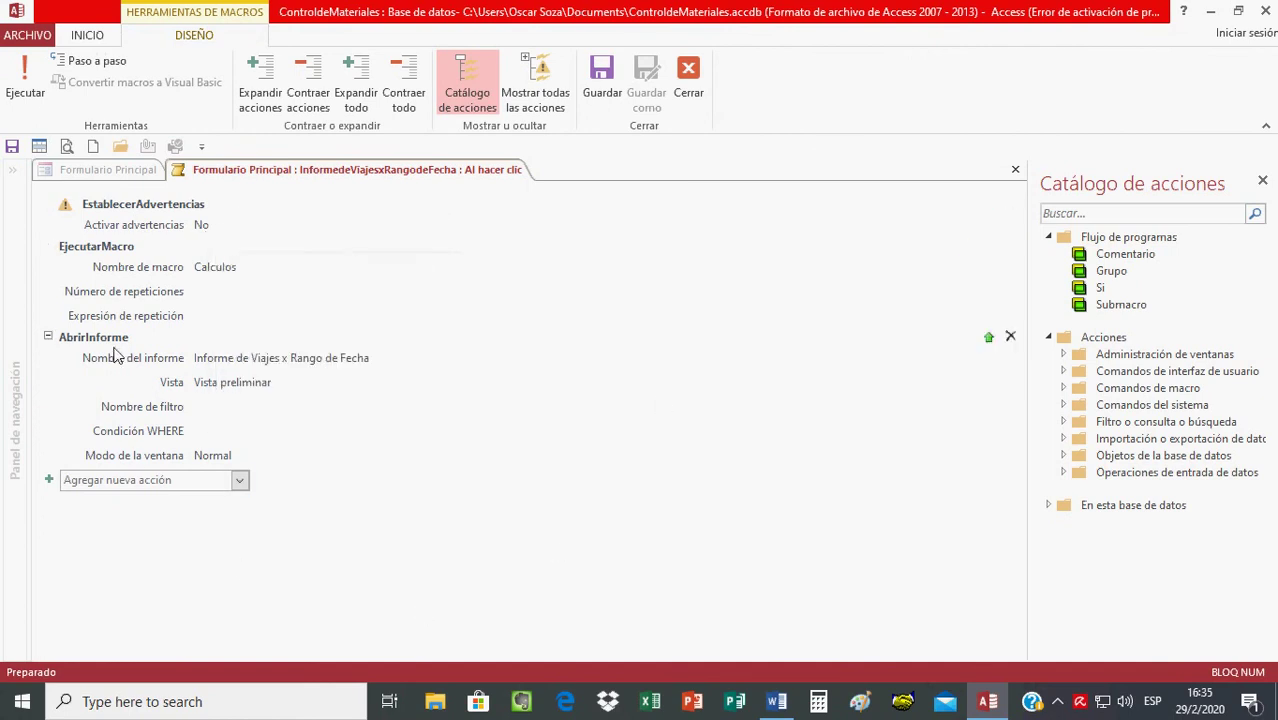
mouse_move(236, 300)
mouse_move(222, 382)
left_click(1015, 170)
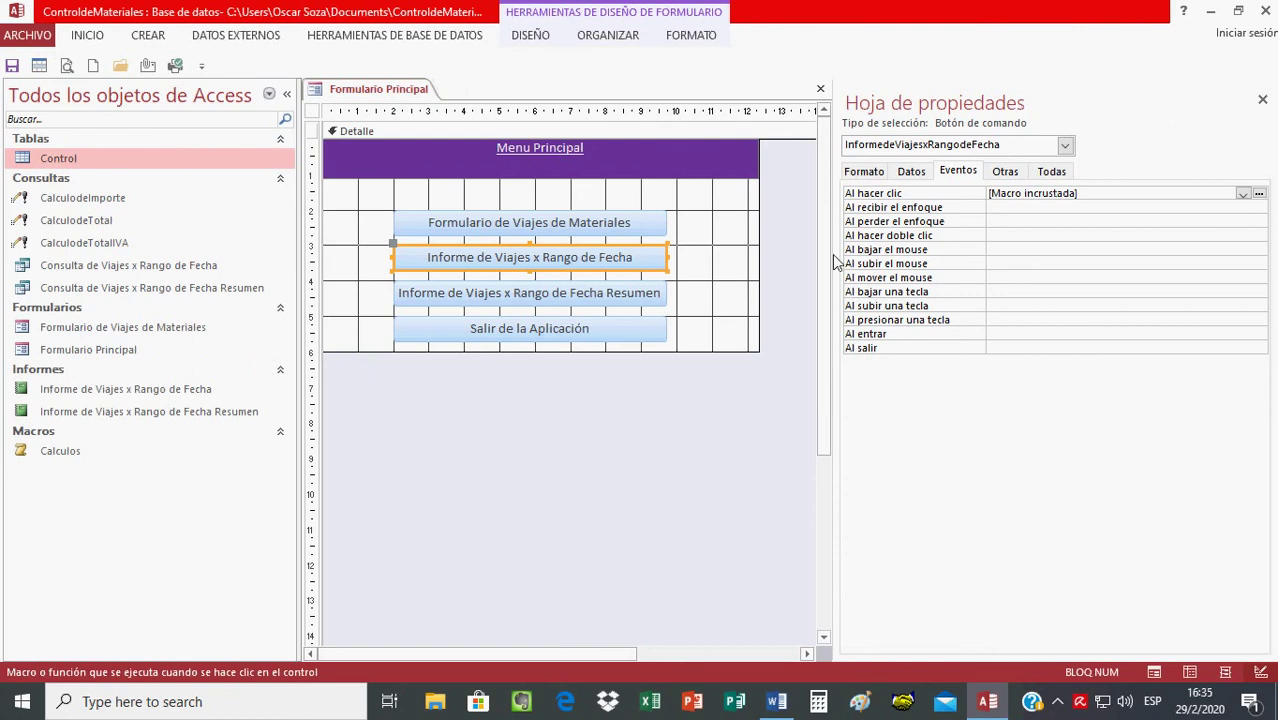
Close the property sheet and check the Importe, TotalIVA and Total columns in the Control table.
left_click(1262, 99)
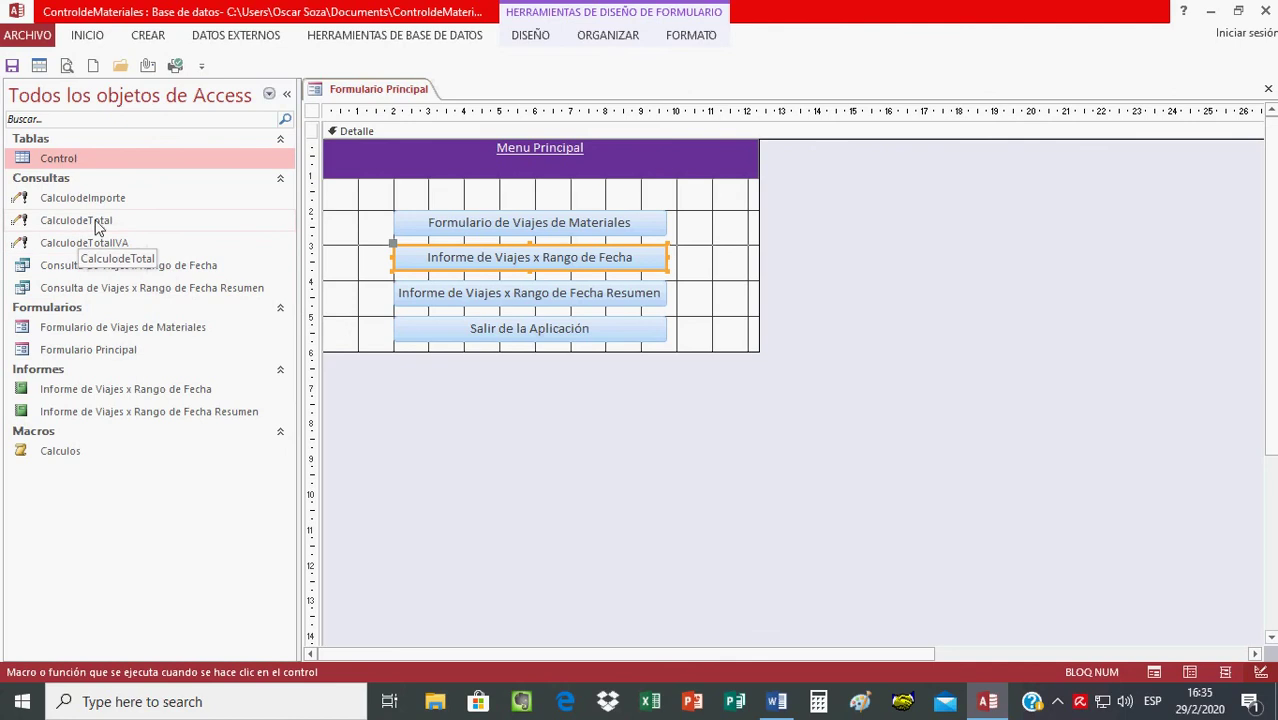
double_click(83, 161)
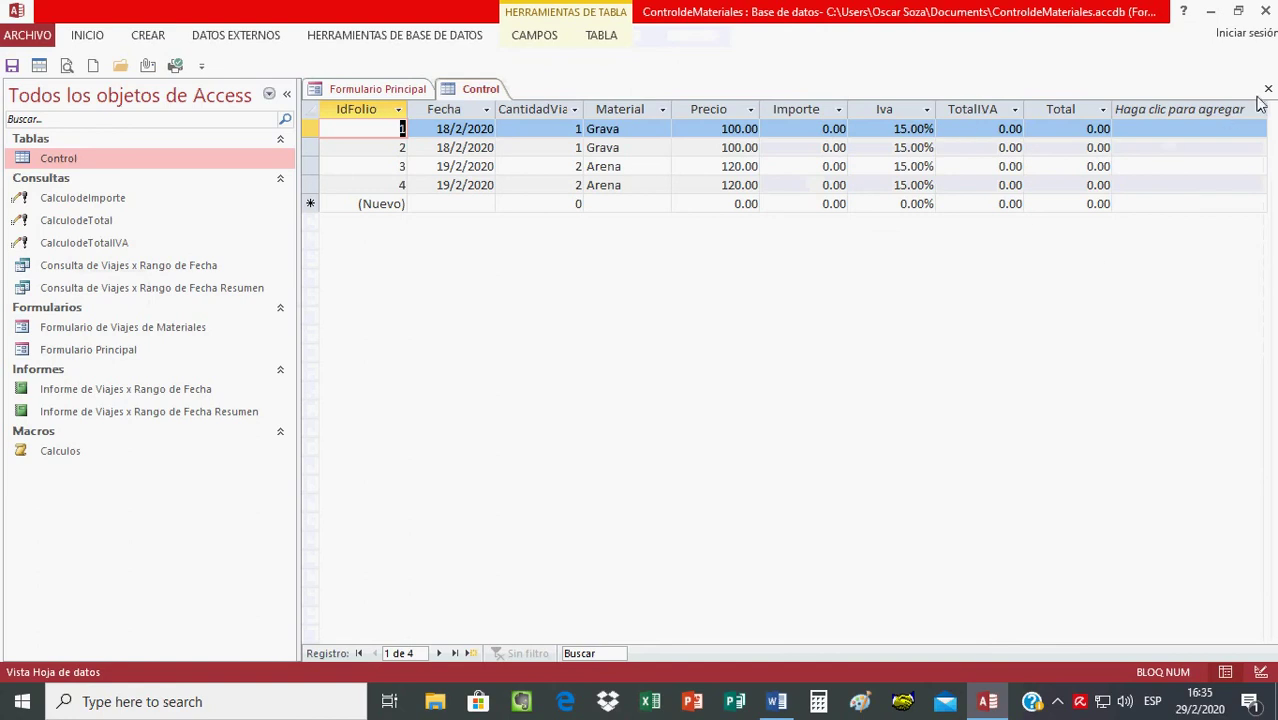
left_click(1268, 89)
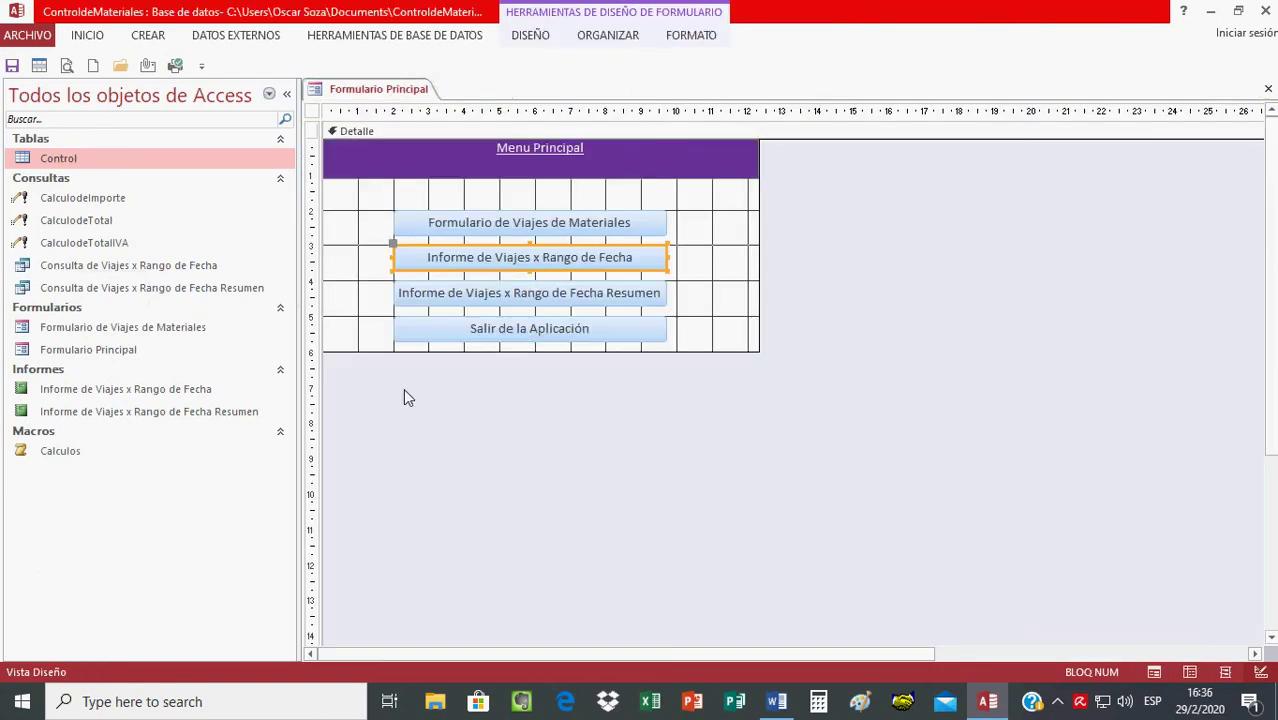
Examine the embedded Al hacer clic macro of the Informe de Viajes x Rango de Fecha Resumen button, and close its properties.
left_click(566, 302)
right_click(568, 302)
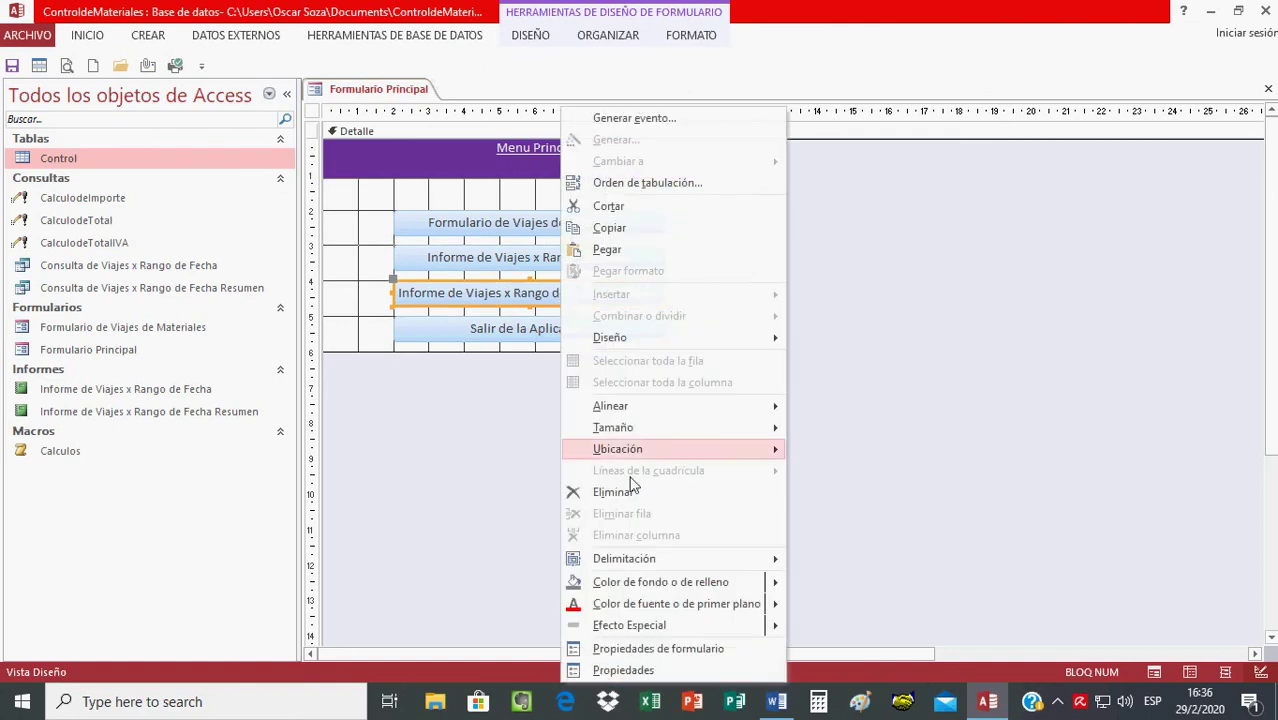
left_click(640, 670)
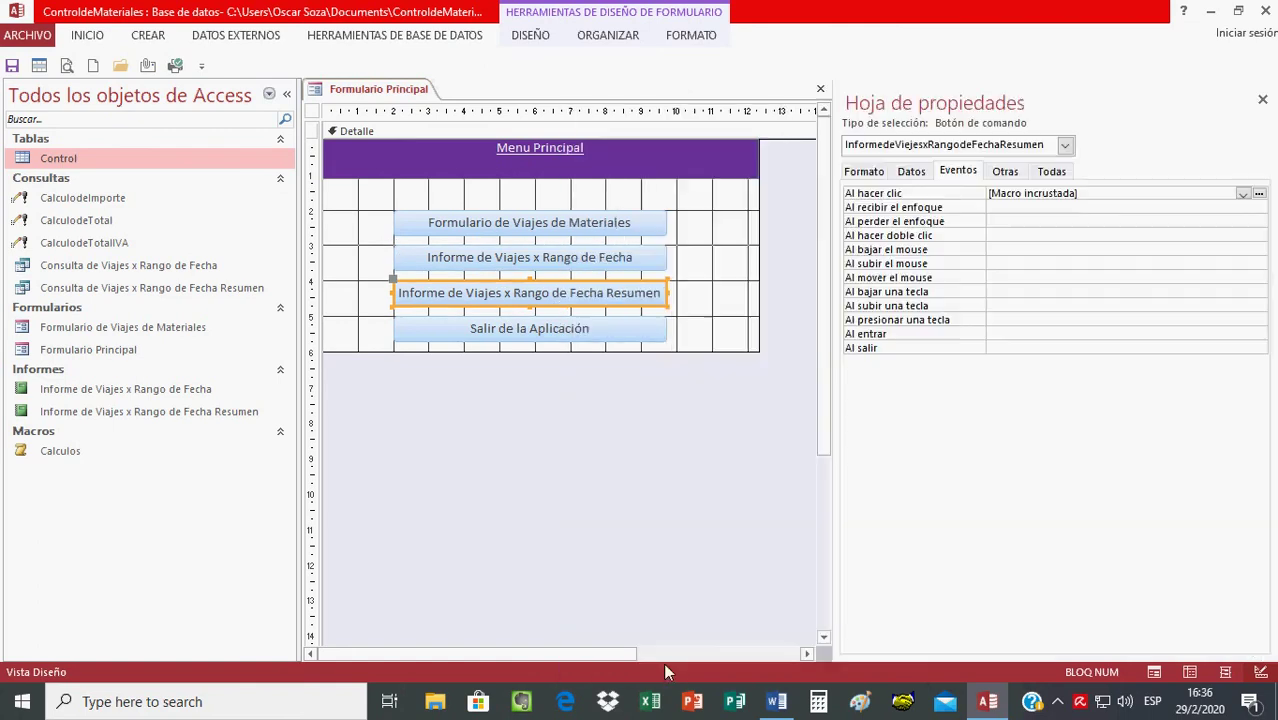
left_click(1259, 194)
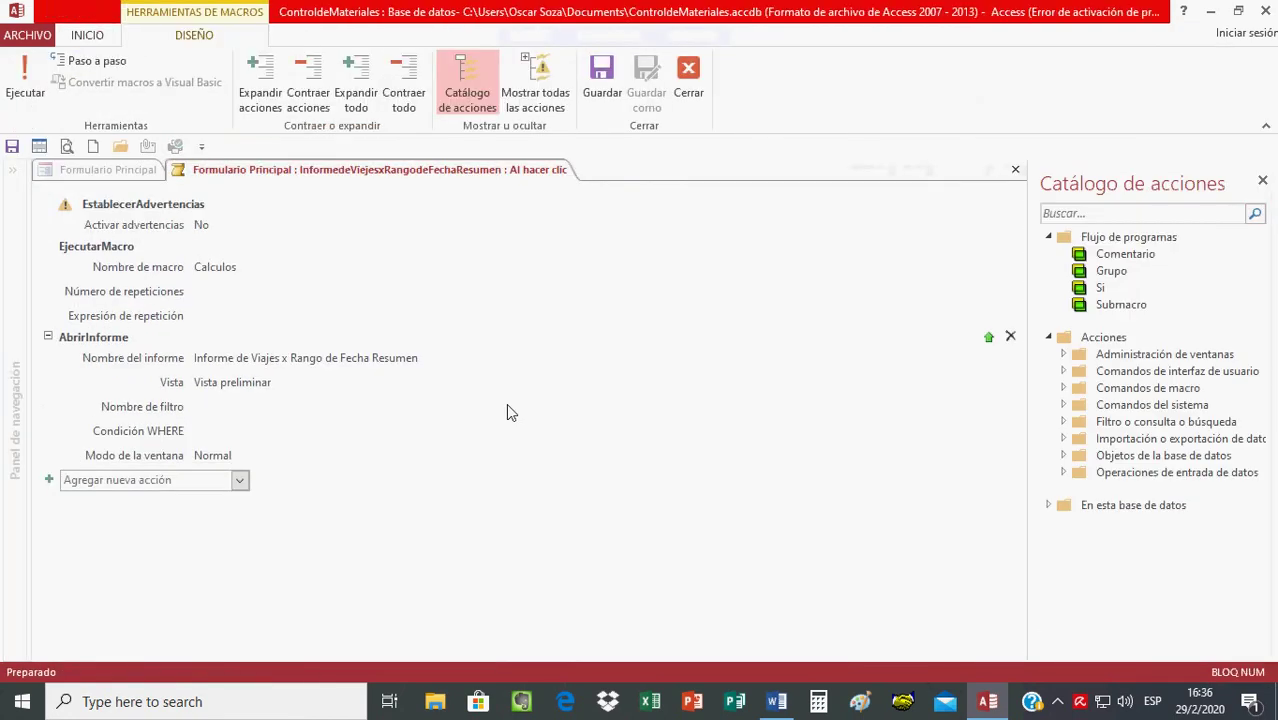
mouse_move(238, 235)
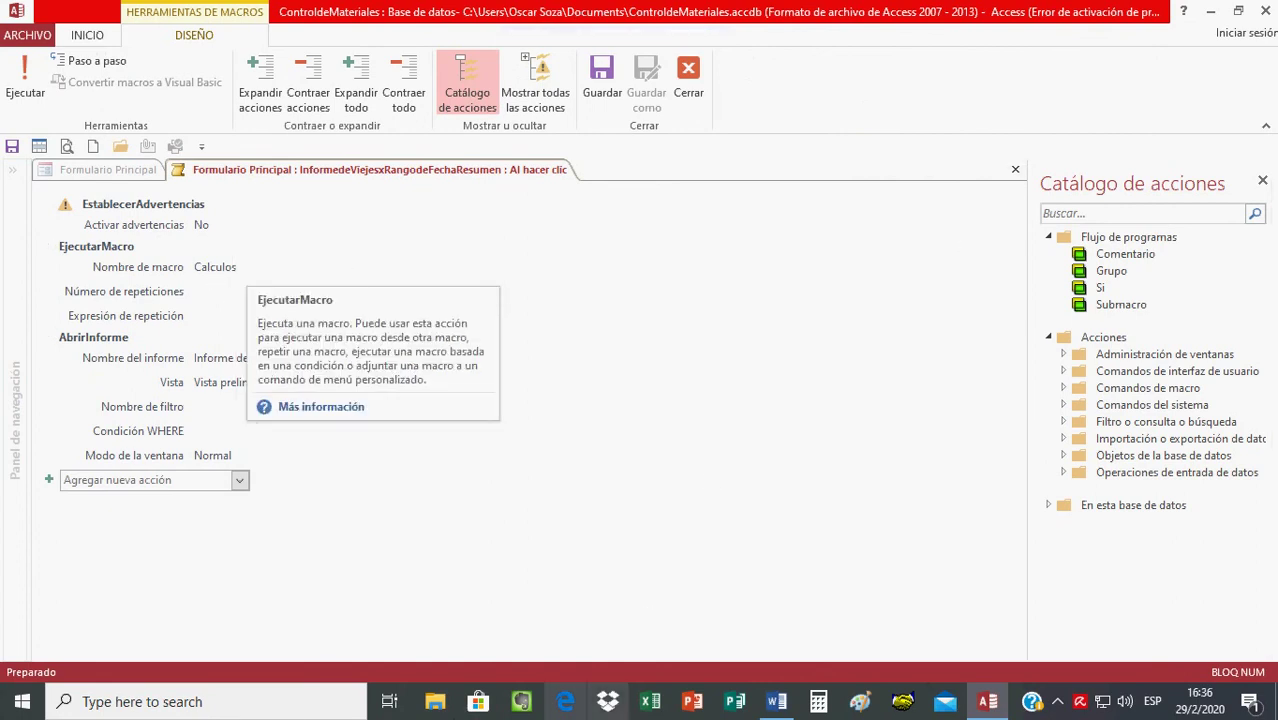
mouse_move(216, 374)
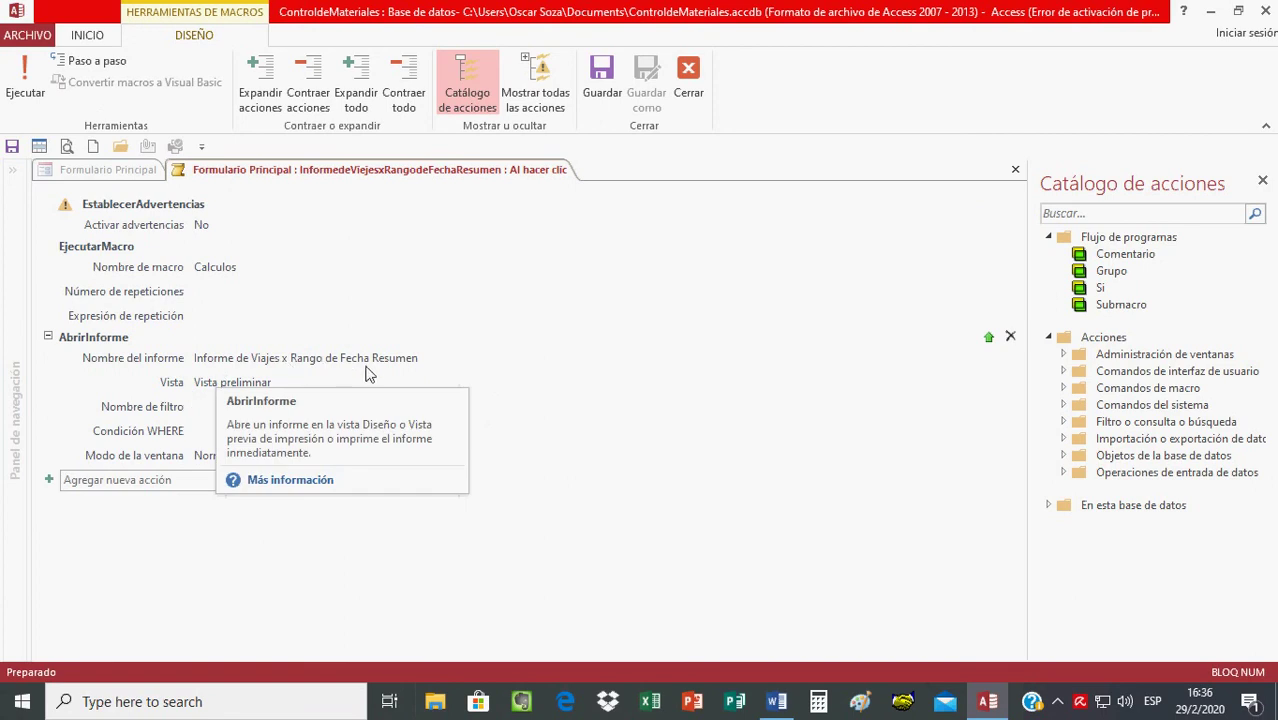
left_click(1015, 170)
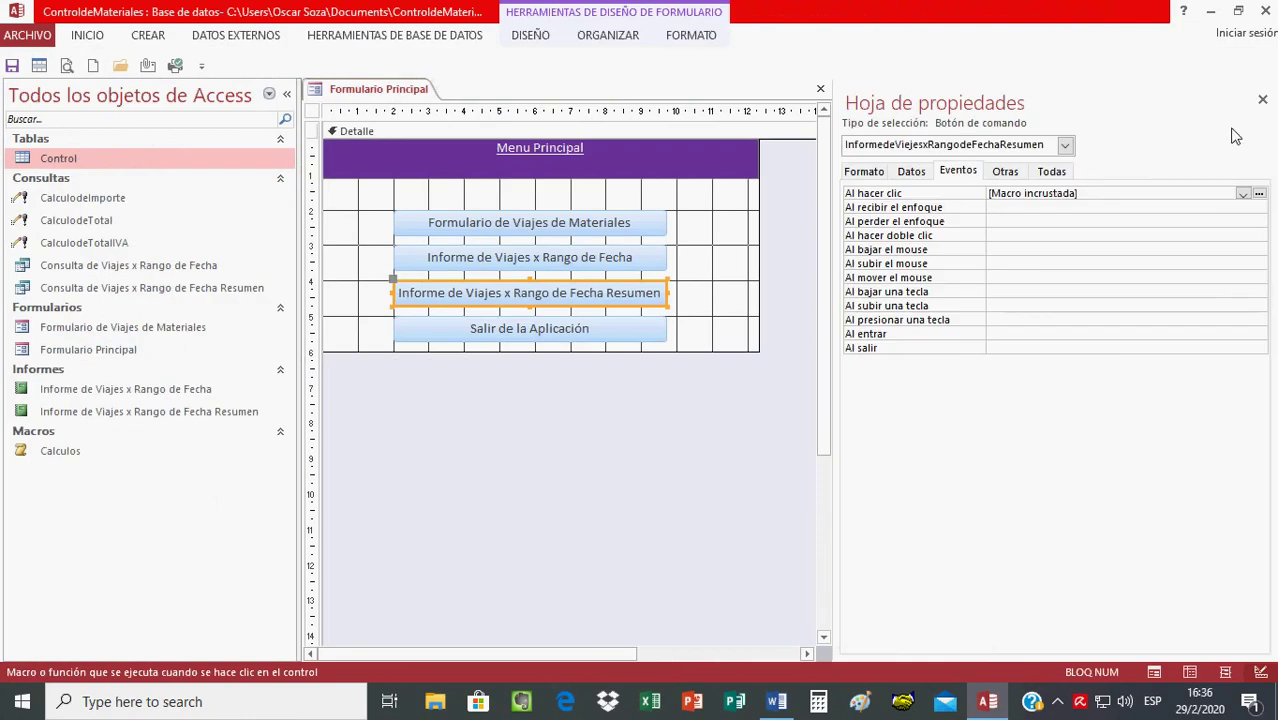
left_click(1263, 103)
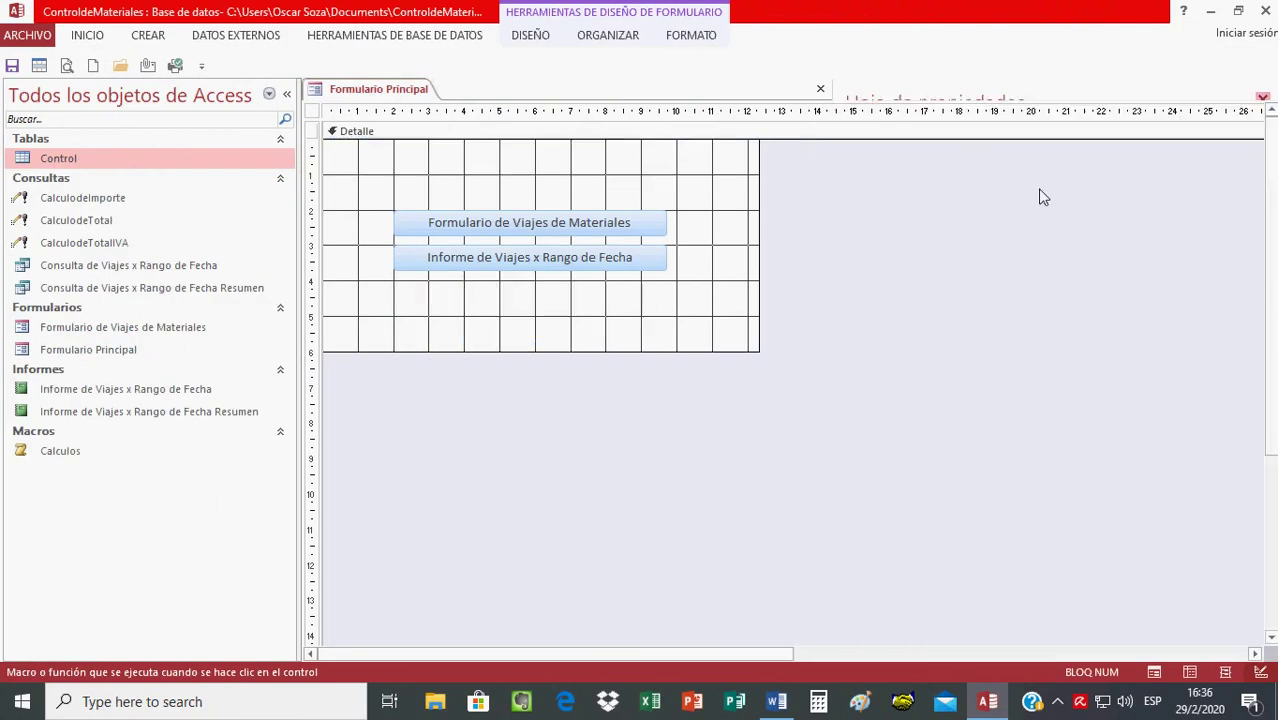
Return the main menu to form view and run Informe de Viajes x Rango de Fecha from 01/02/2020 to 29/02/2020, reviewing its calculated columns.
right_click(372, 92)
left_click(432, 182)
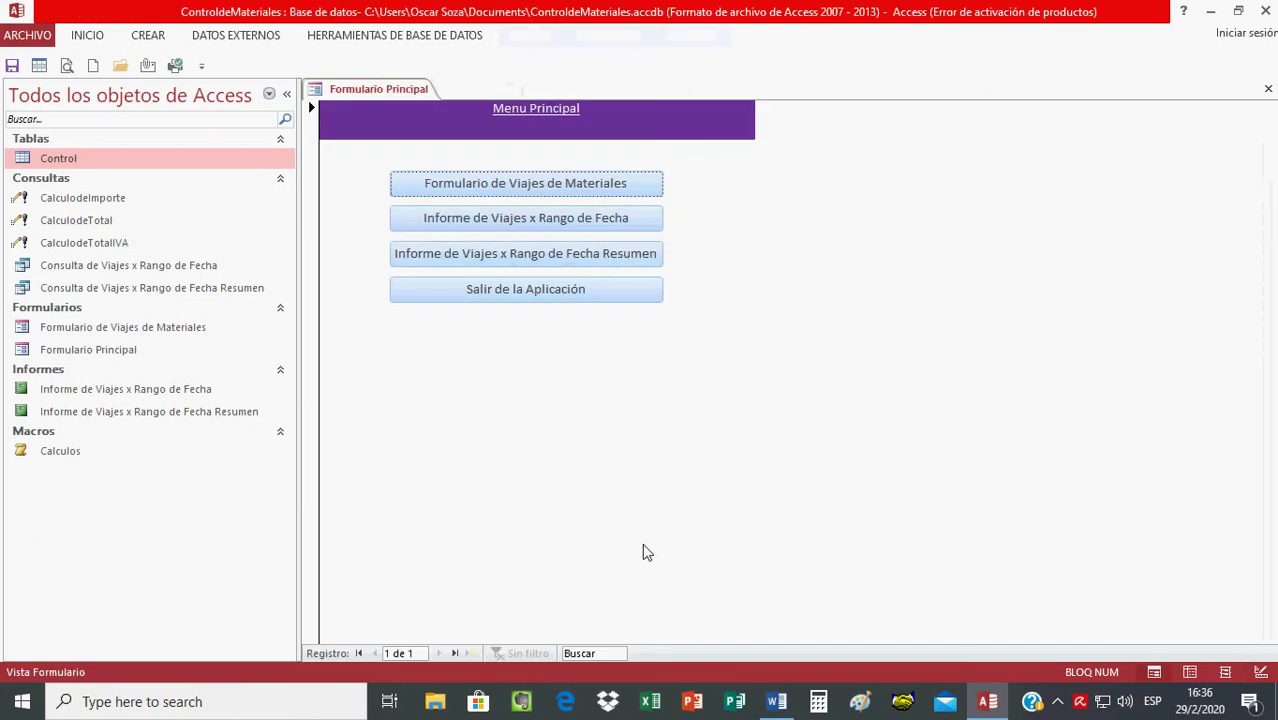
left_click(494, 222)
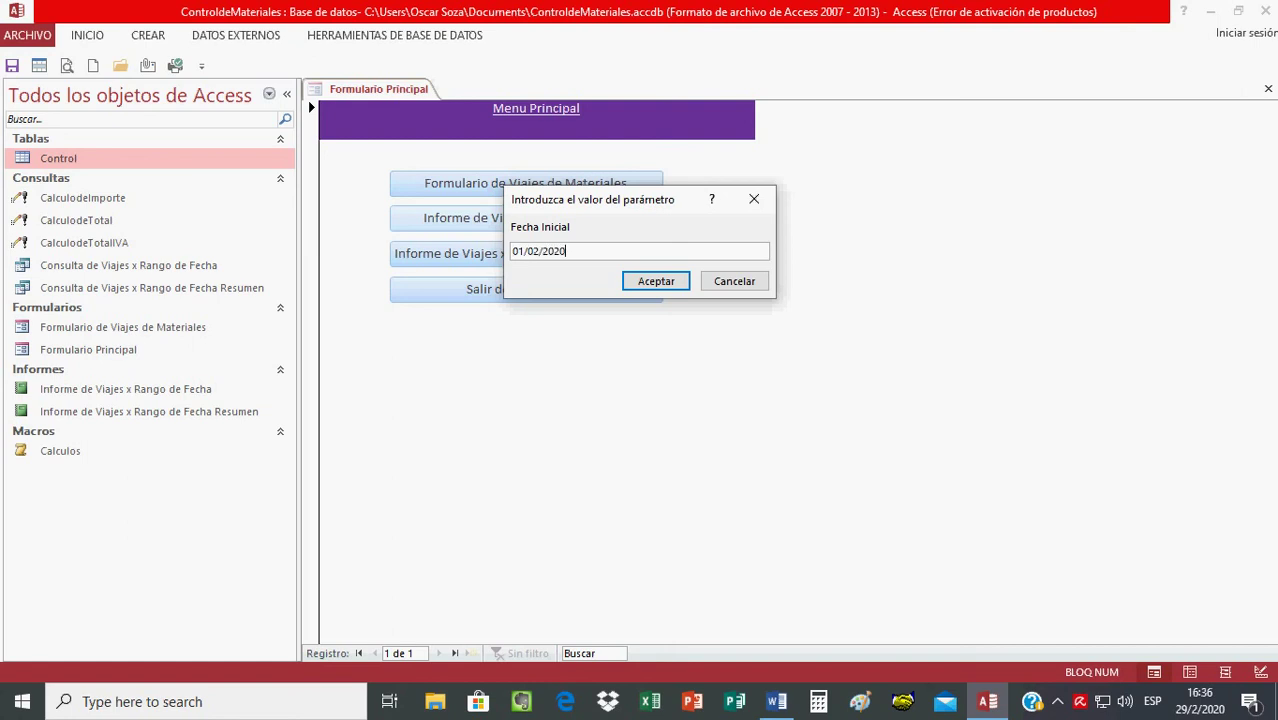
left_click(655, 285)
type("29/02/2020")
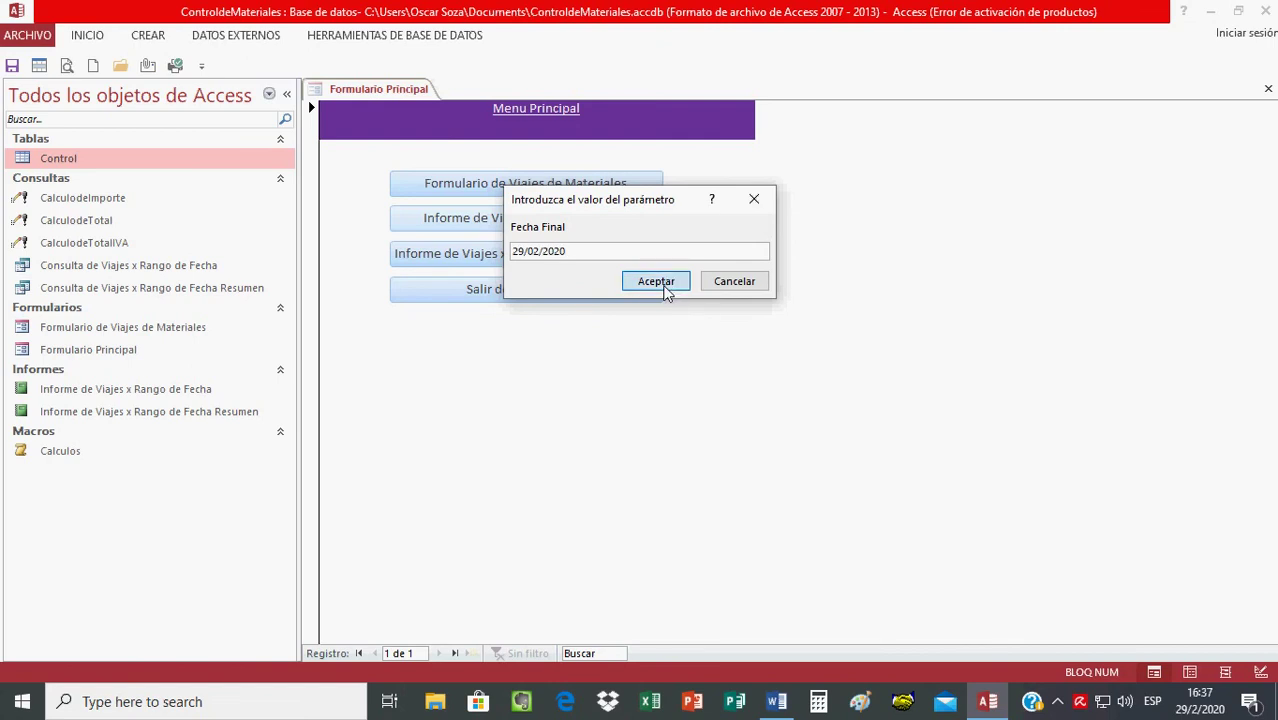
left_click(667, 284)
left_click(665, 222)
left_click(665, 238)
left_click(895, 238)
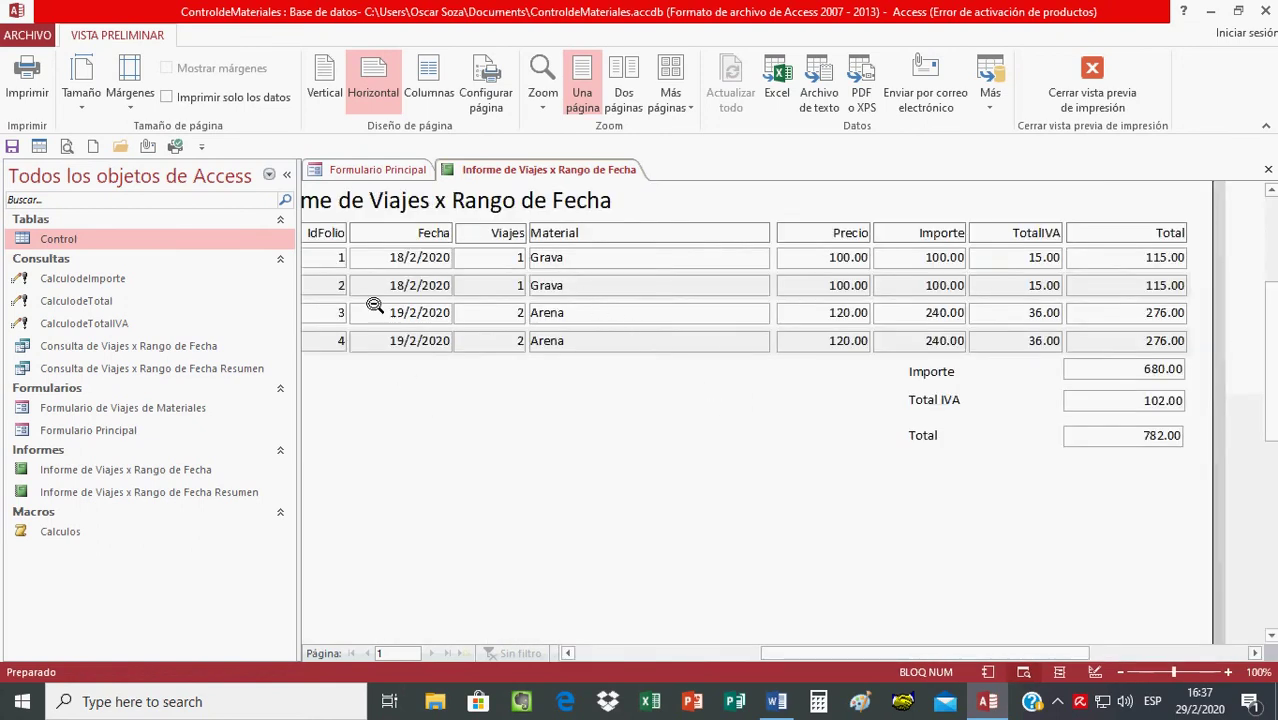
Enlarge the report preview and collapse the navigation pane so all columns of Informe de Viajes x Rango de Fecha can be read.
left_click(431, 316)
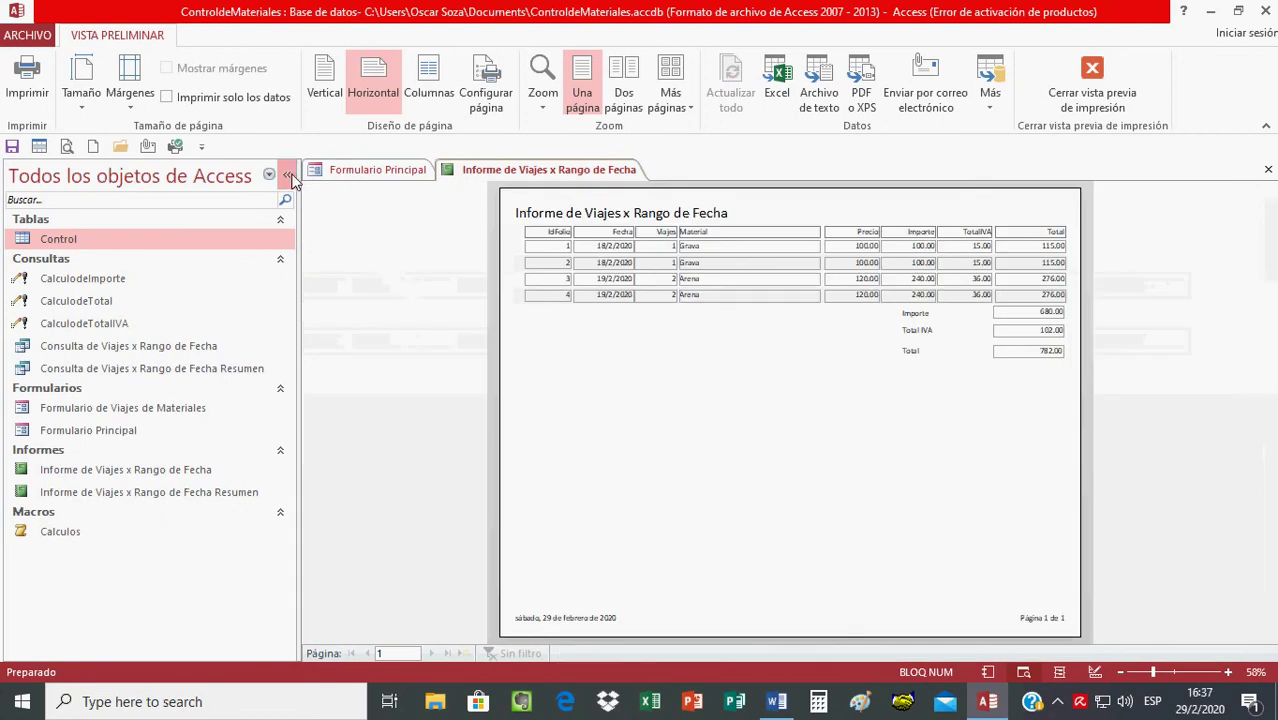
key("Escape")
left_click(714, 140)
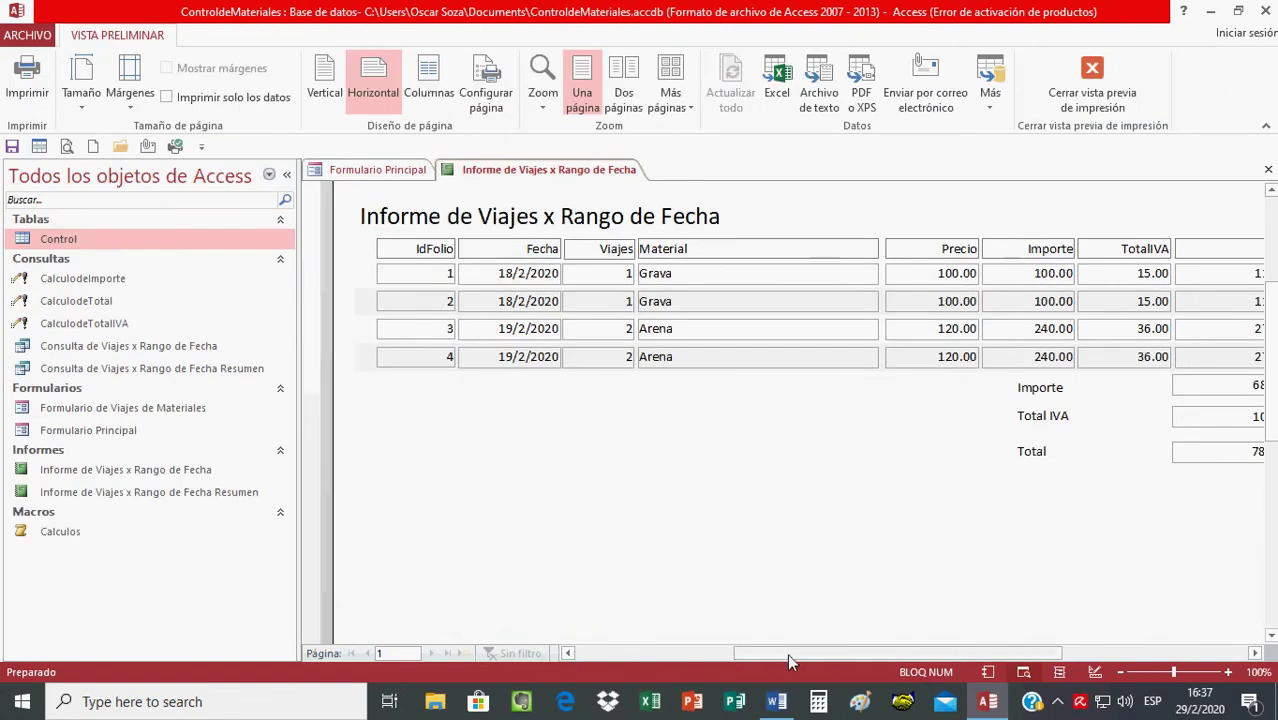
left_click(286, 174)
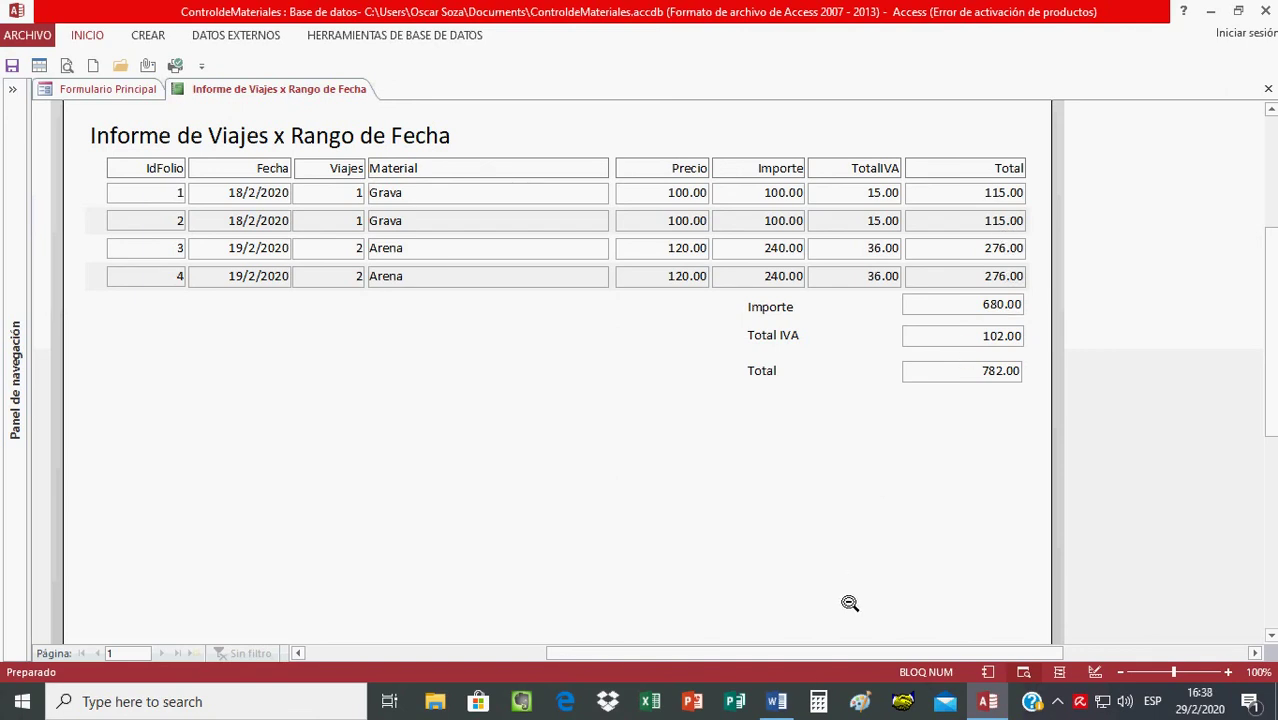
Switch to Calculator, shrink it to a window over the report, and add the Total column amounts 115 + 115 + 276 + 276.
left_click(816, 703)
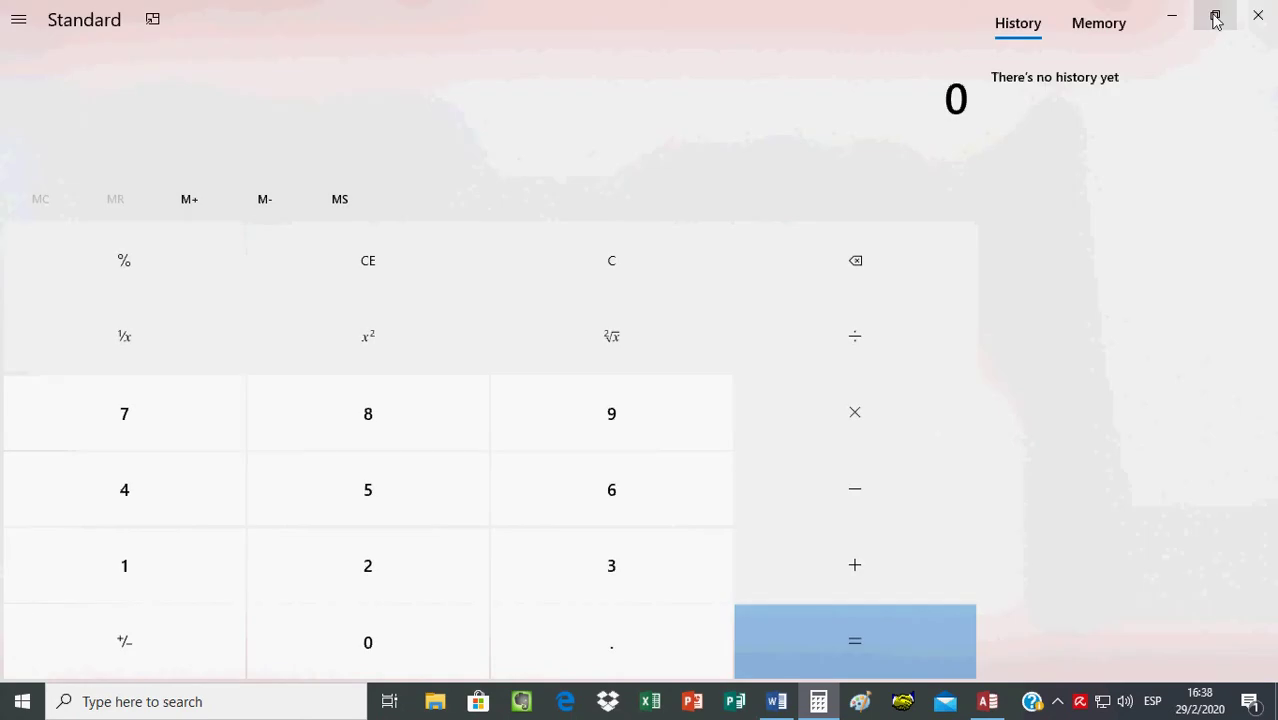
left_click(1216, 20)
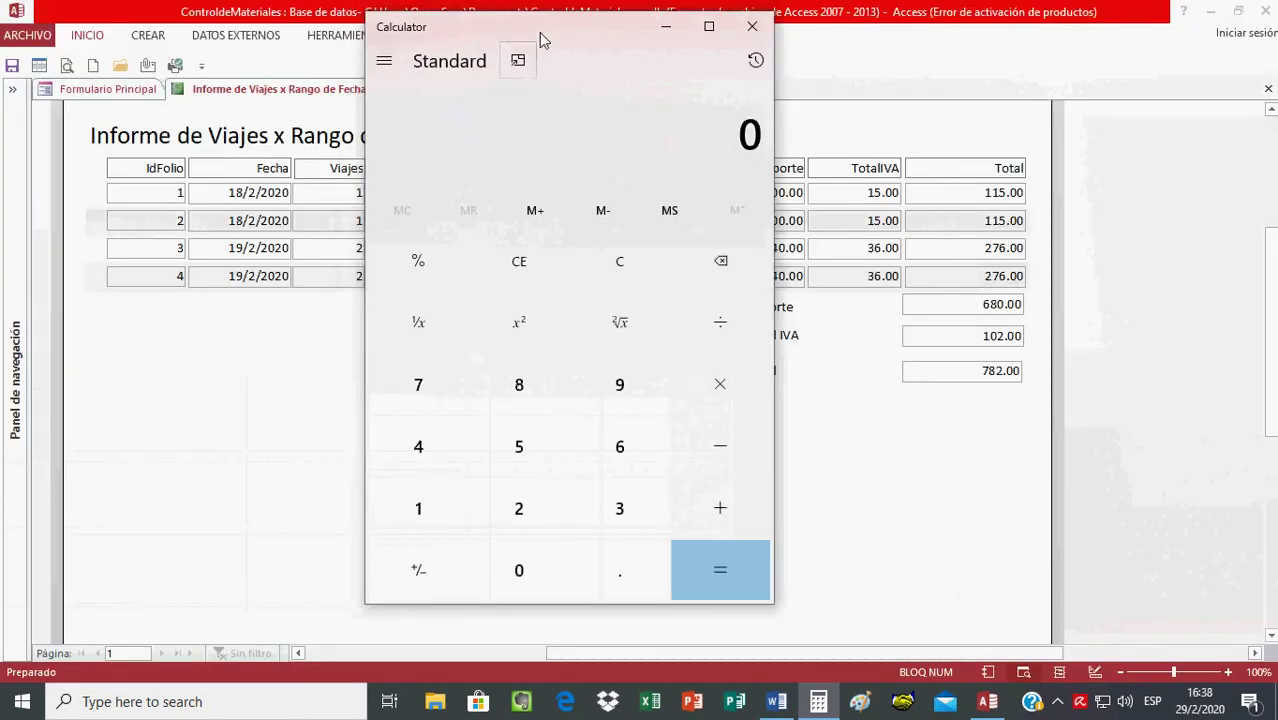
left_click_drag(538, 32, 459, 450)
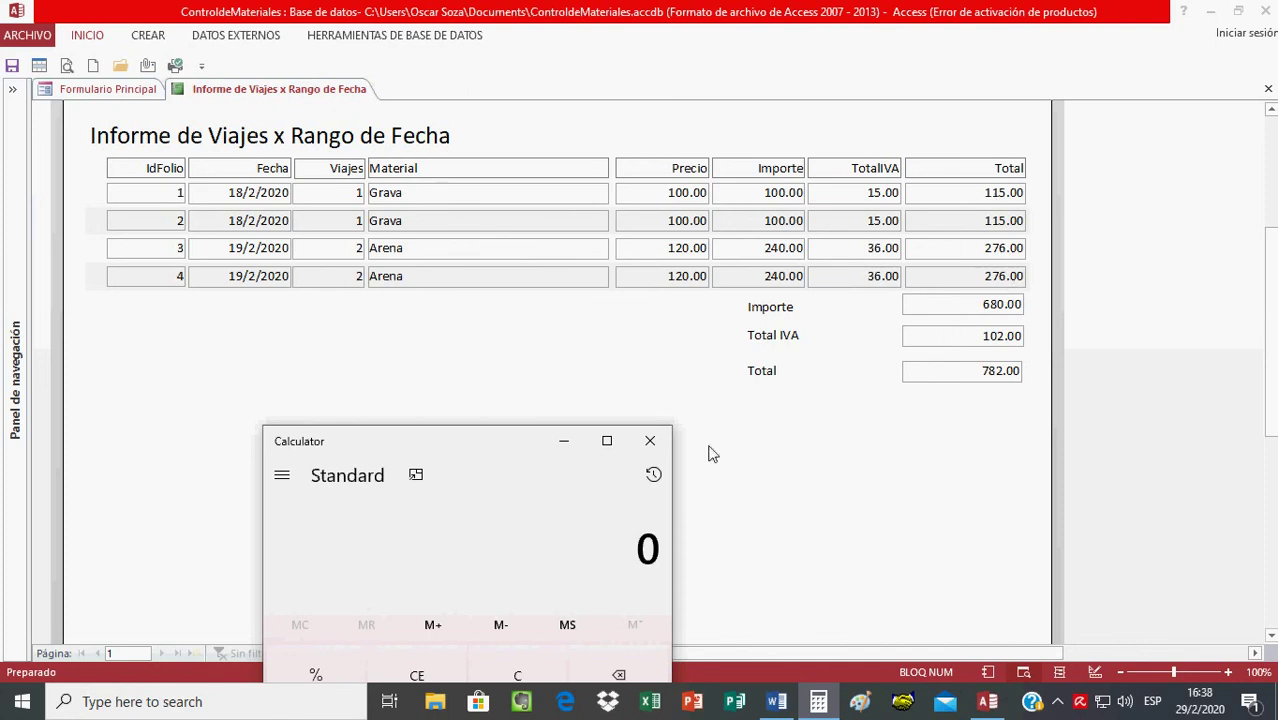
left_click_drag(505, 447, 547, 76)
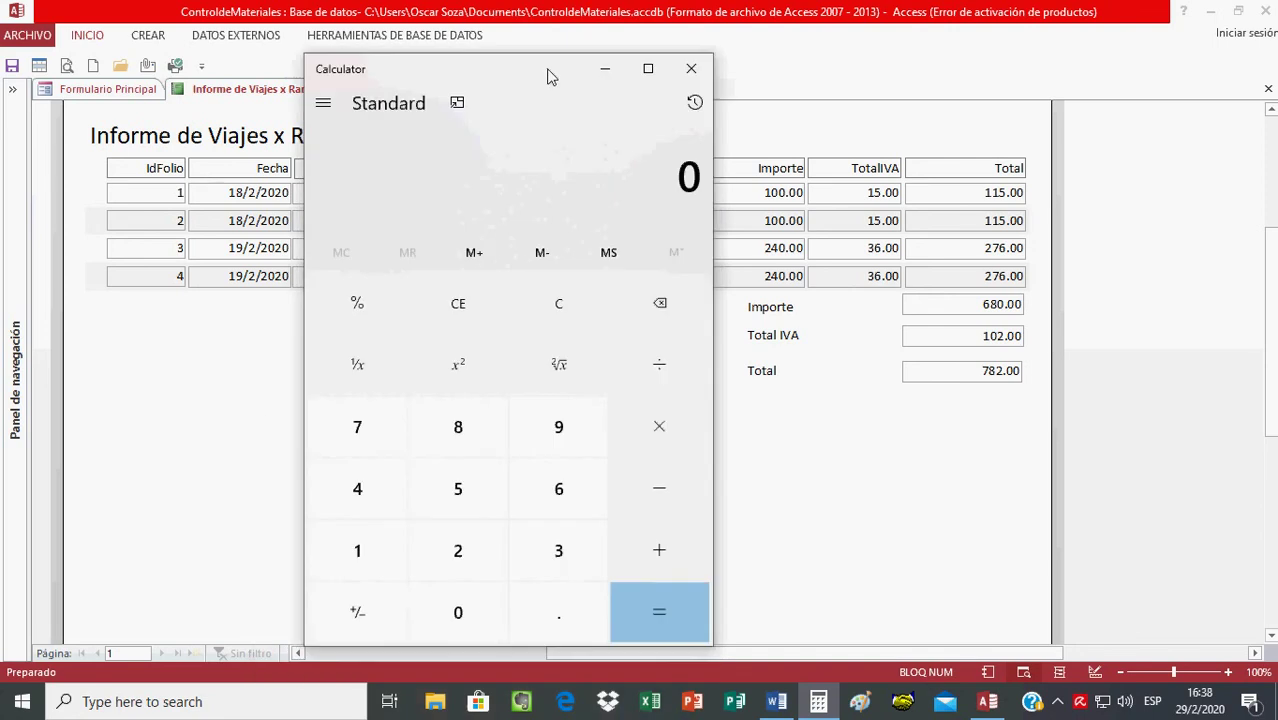
type("115 + 115 +")
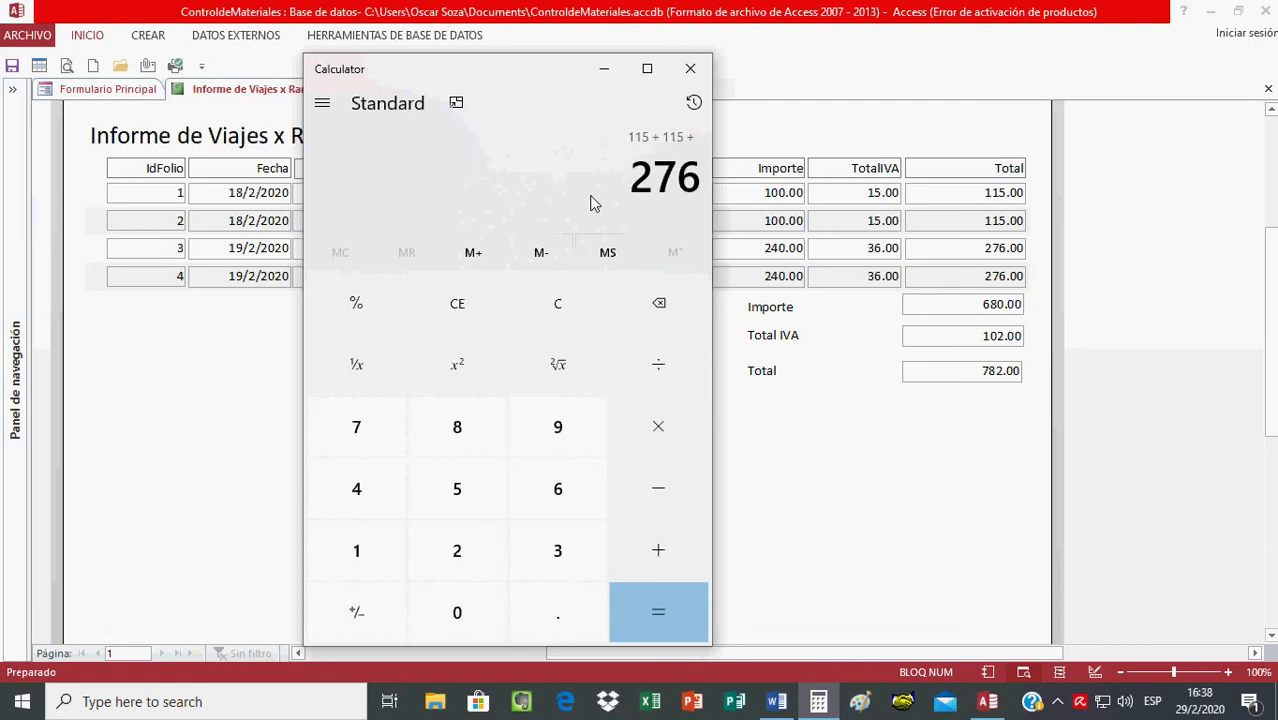
type(" 276 + 276 +")
key("Return")
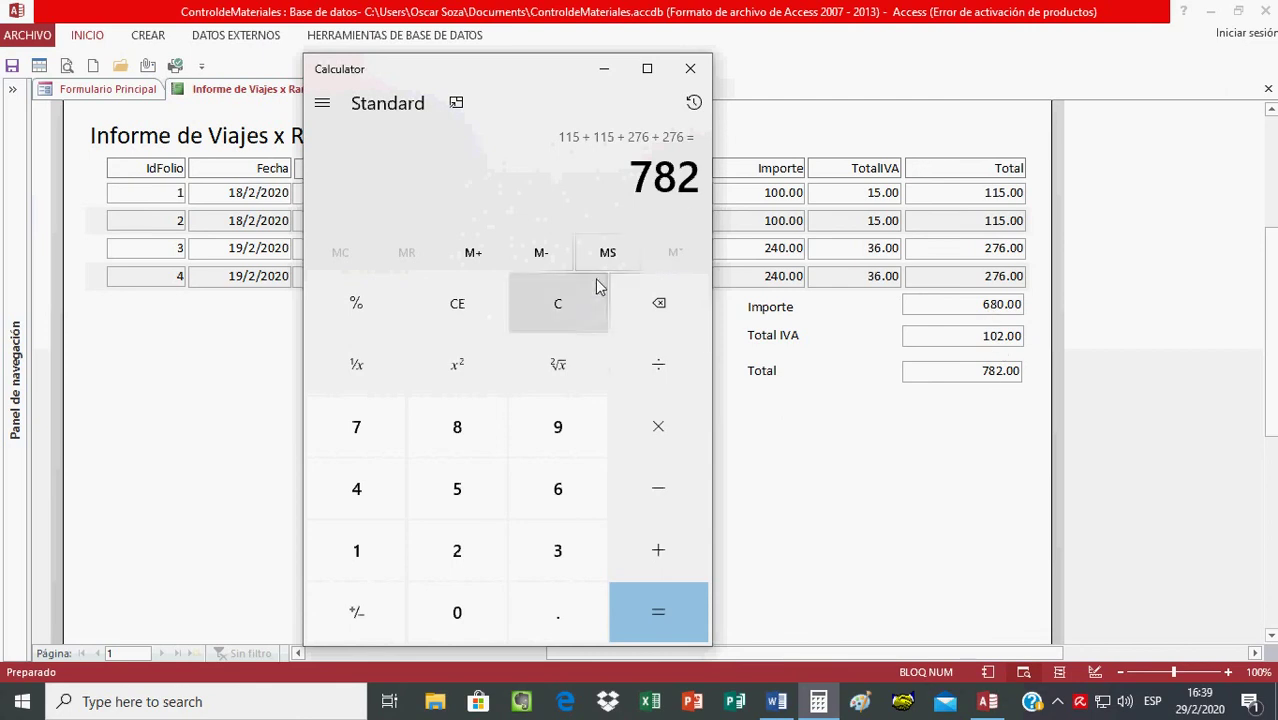
Clear the calculator and add the Importe column amounts 100 + 100 + 240 + 240 to check the report's Importe sum.
left_click(555, 308)
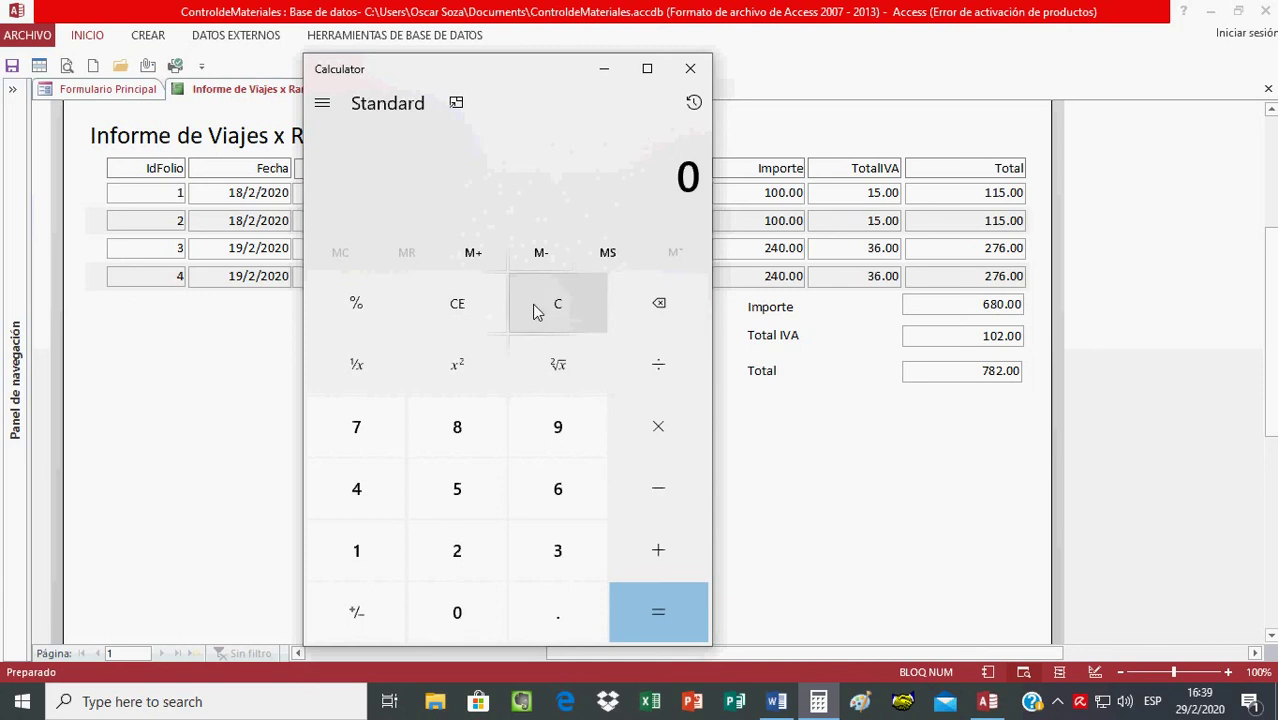
type("100 +")
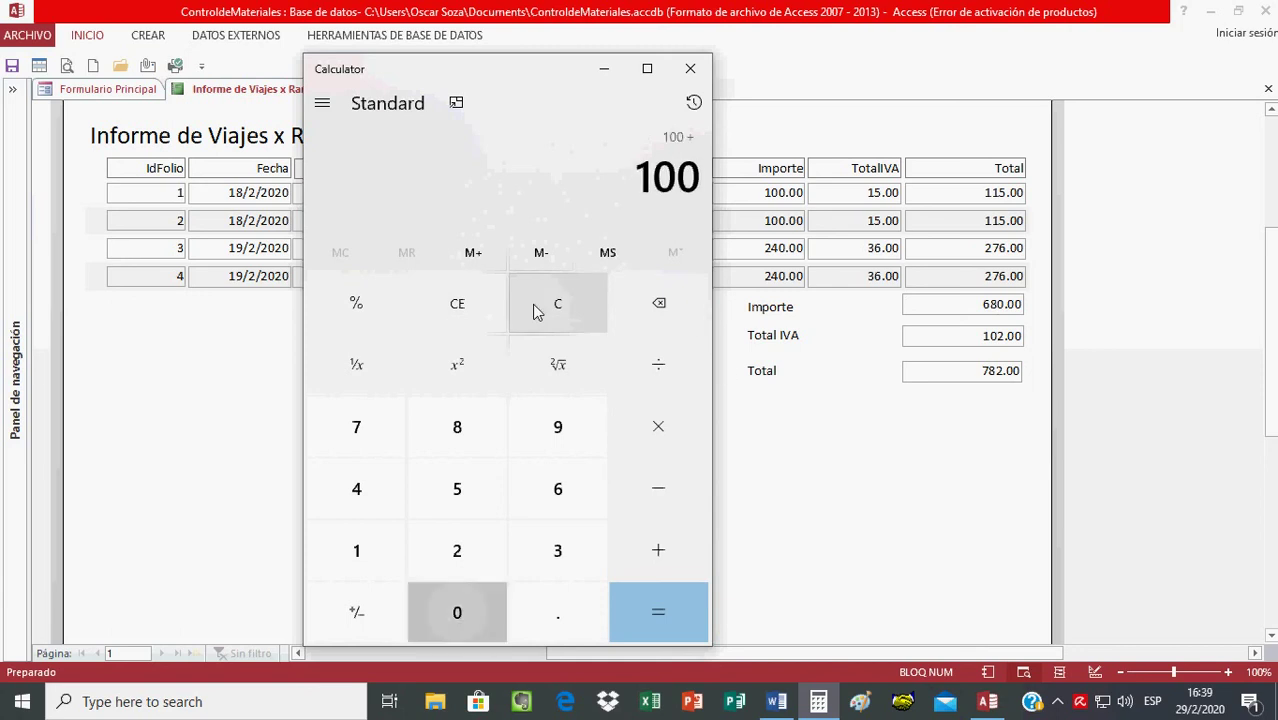
type(" 100 +")
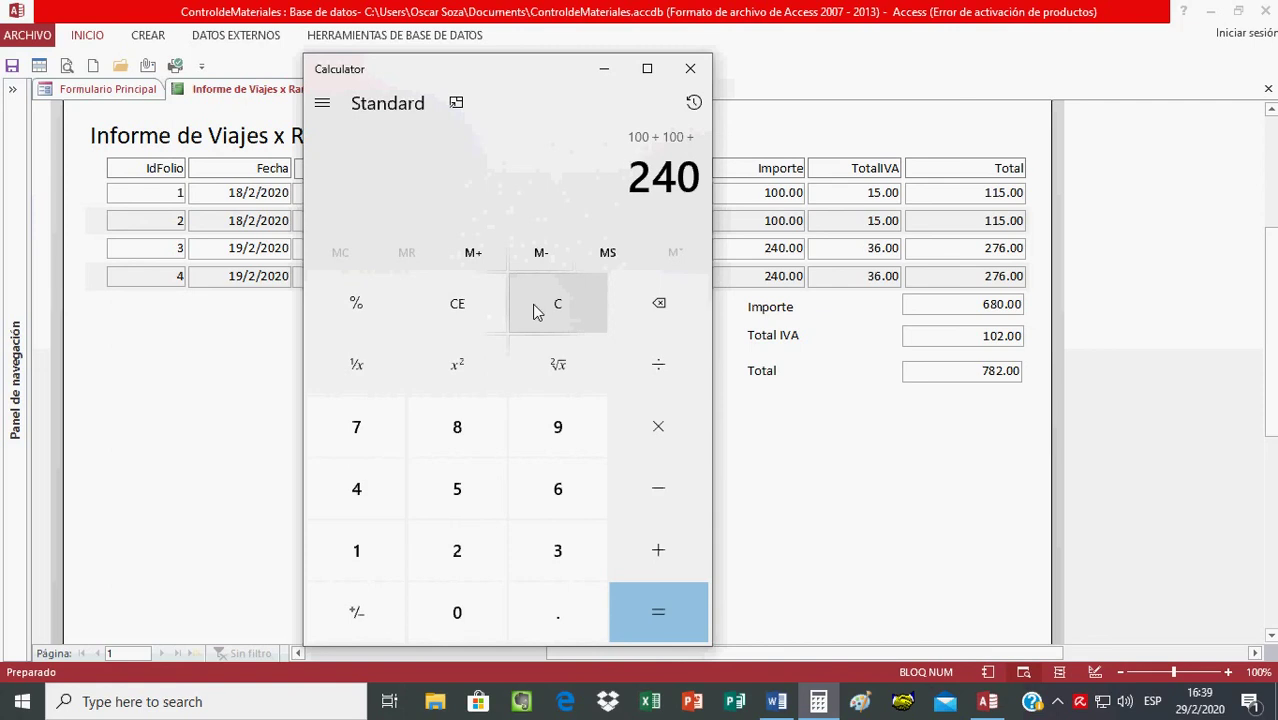
type(" 240 + 240 +")
key("Return")
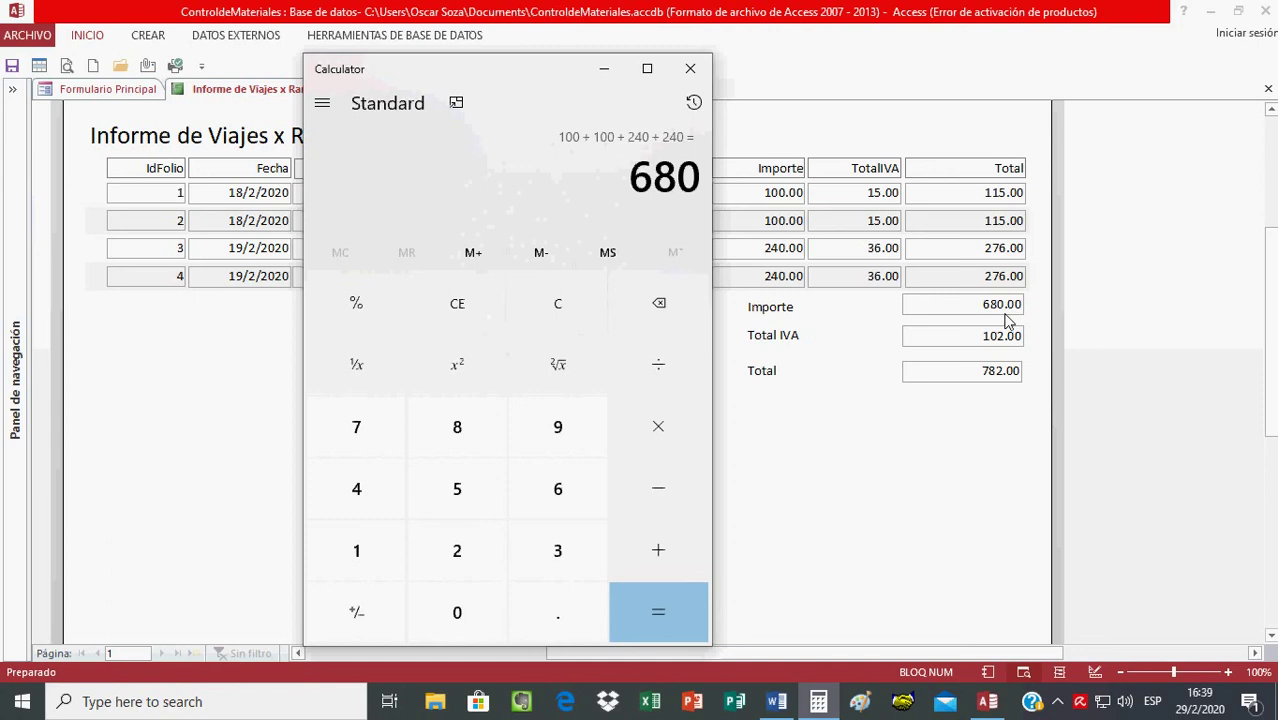
Clear the calculator and add the TotalIVA column amounts 15 + 15 + 36 + 36 to check the report's tax sum.
left_click(550, 312)
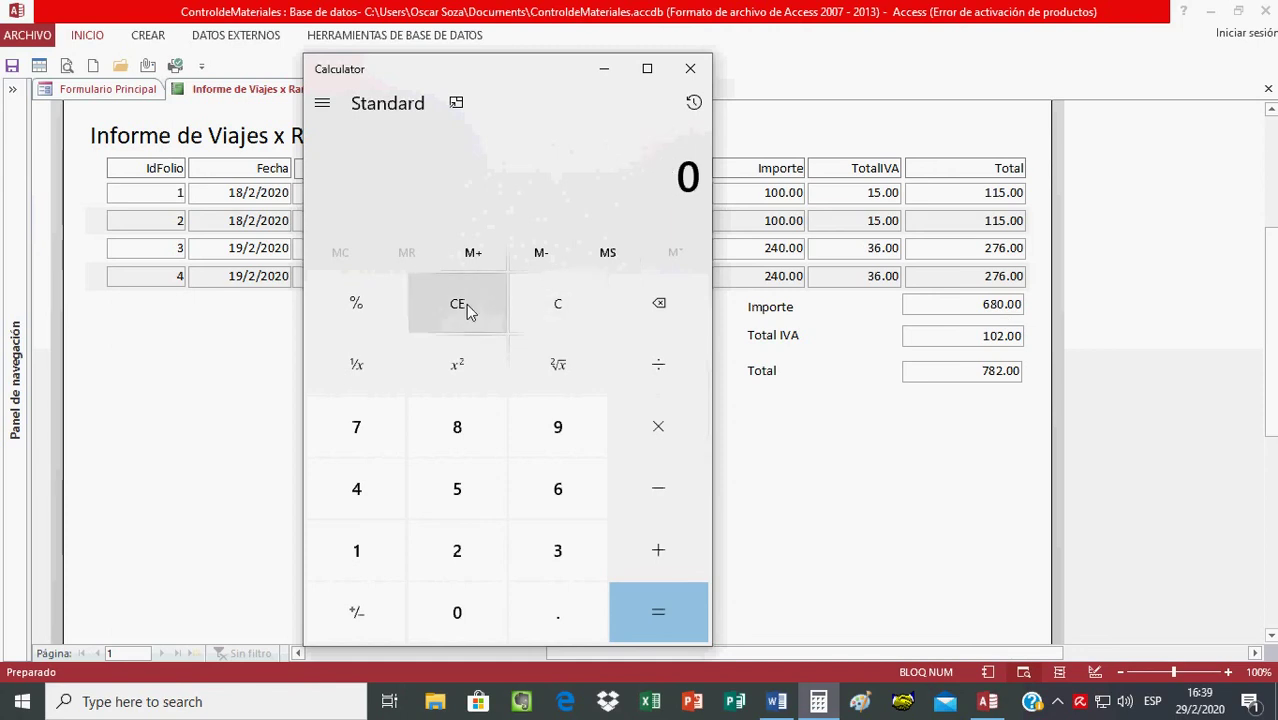
type("15 + 15 + ")
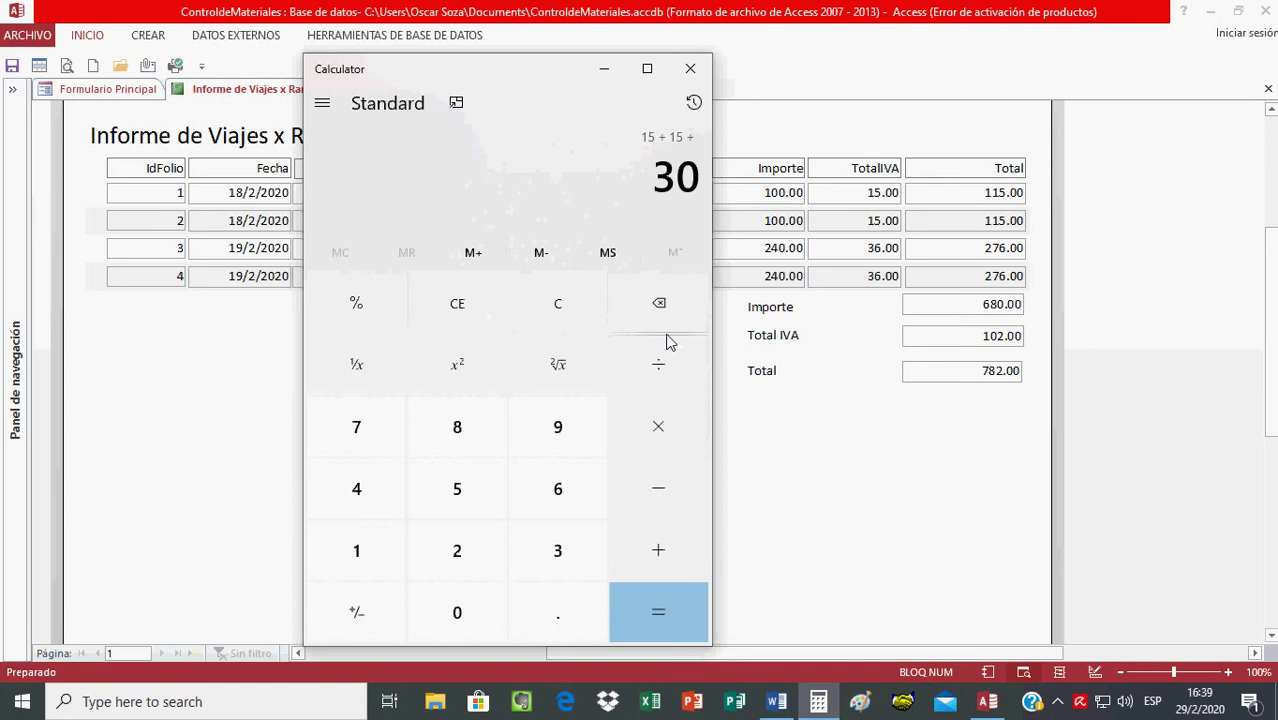
type("36 + 36 =")
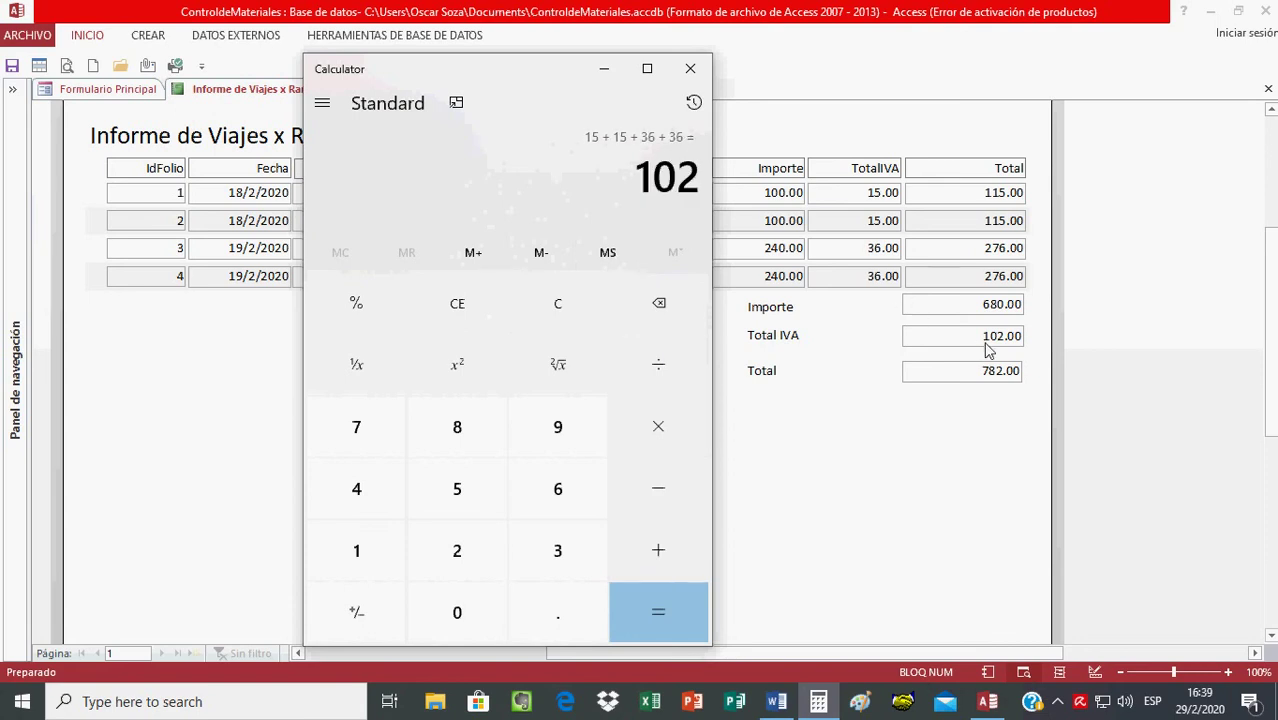
Recheck the report's grand total by clearing the calculator and adding 115 + 115 + 276 + 276 again.
left_click(488, 305)
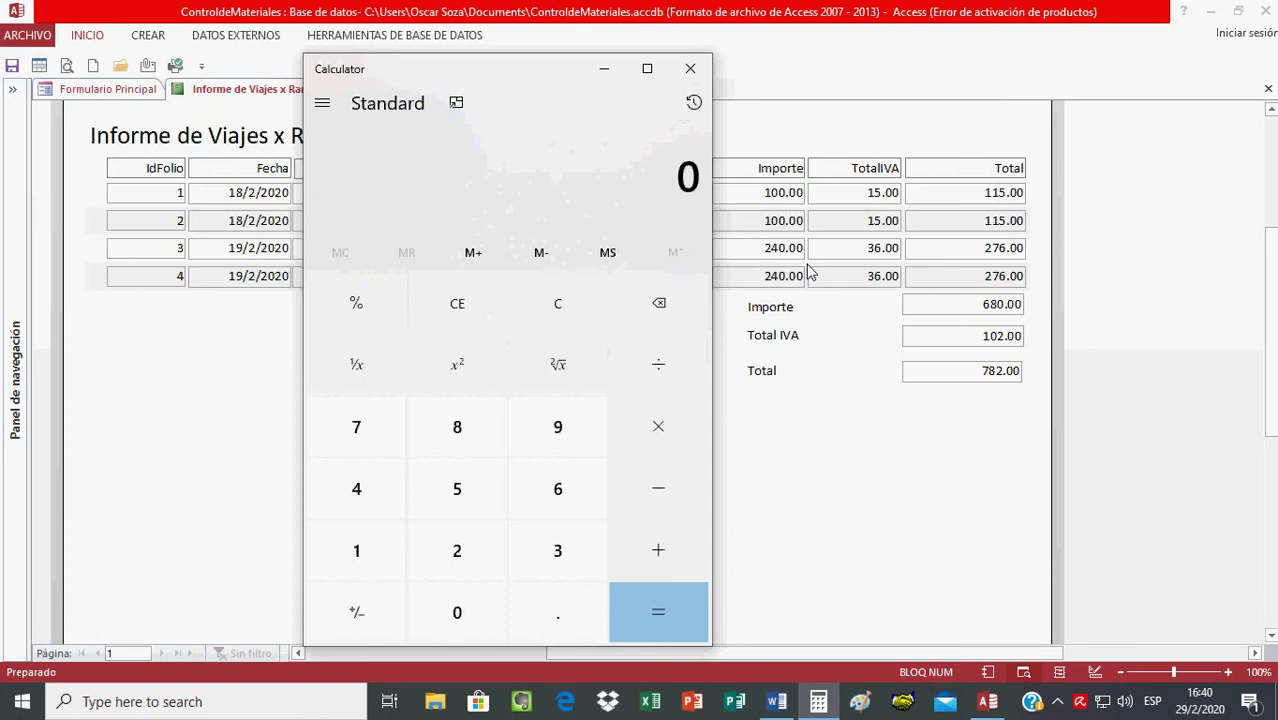
type("115 + 115 + 27")
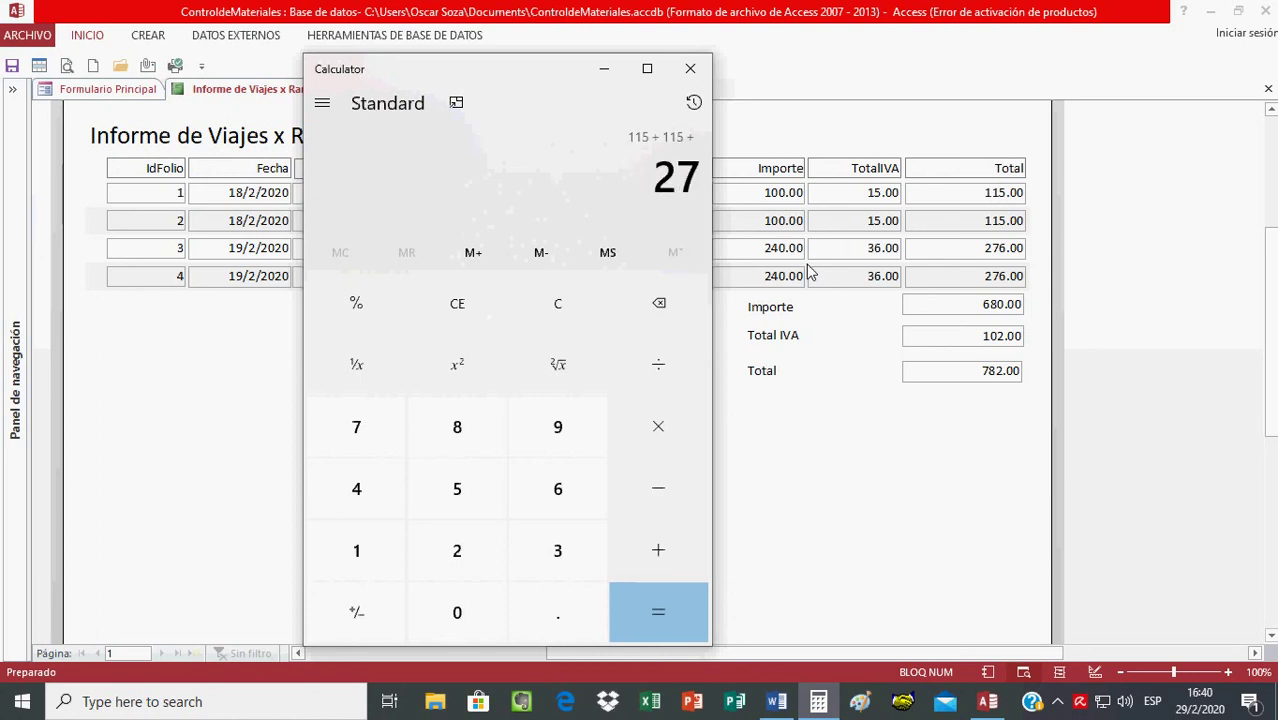
type("6 + 28")
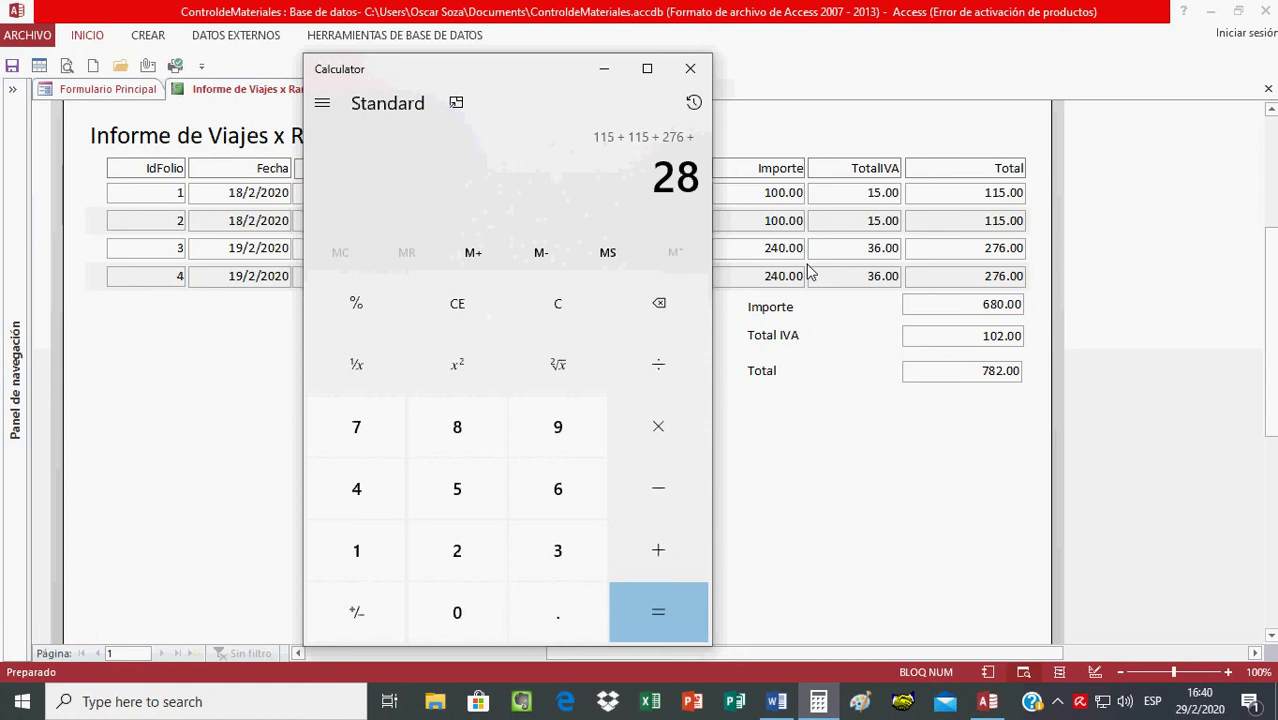
key("BackSpace")
type("76")
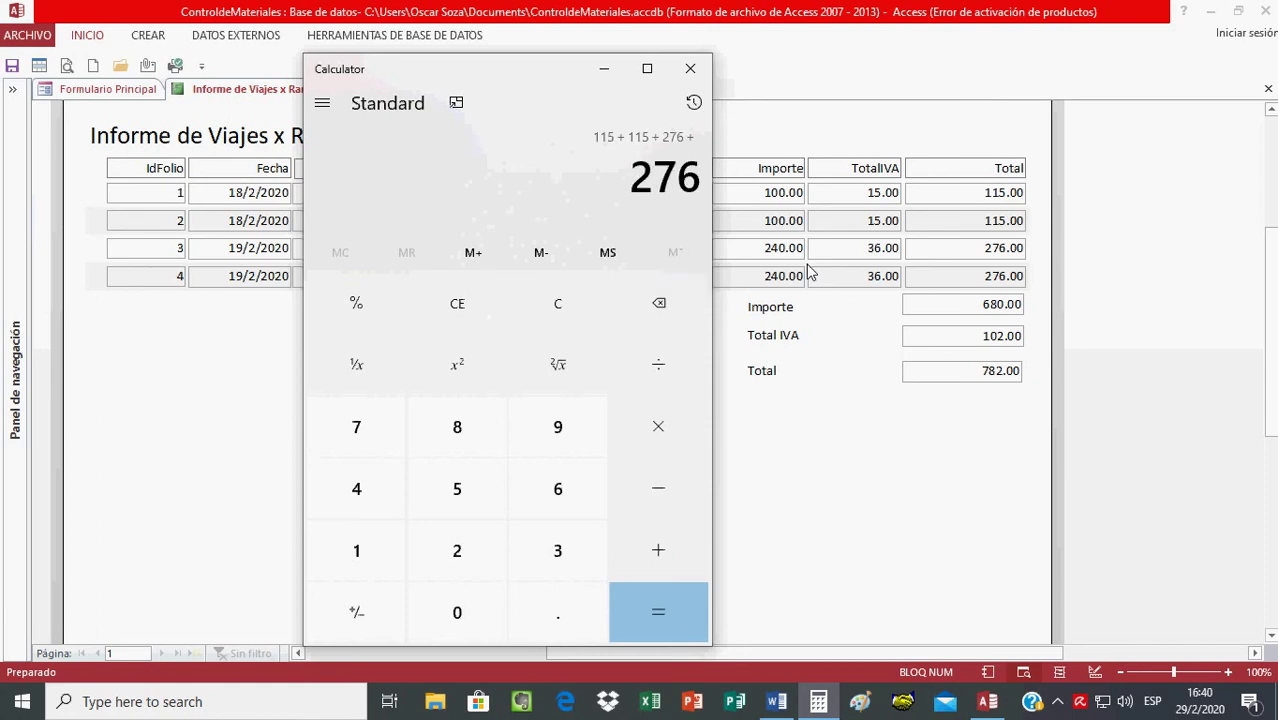
key("Return")
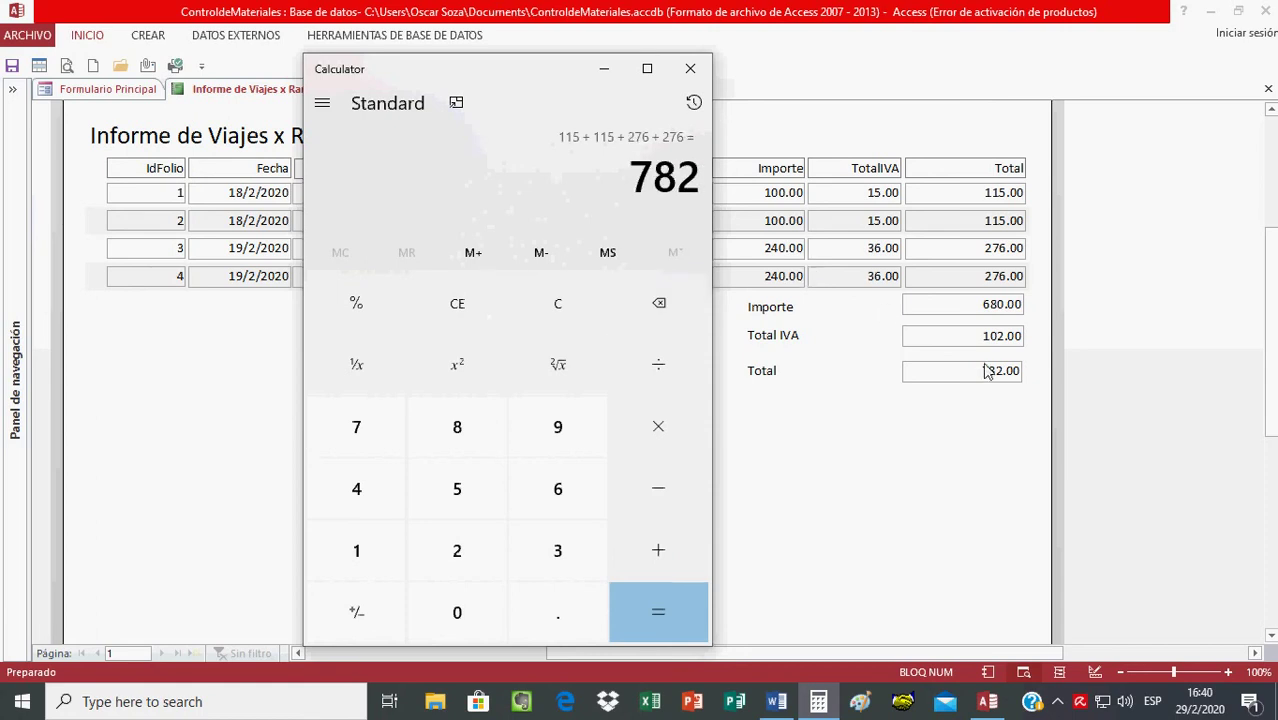
Cross-check the grand total by adding Importe and Total IVA as 680 + 102, and close the calculator.
left_click(553, 318)
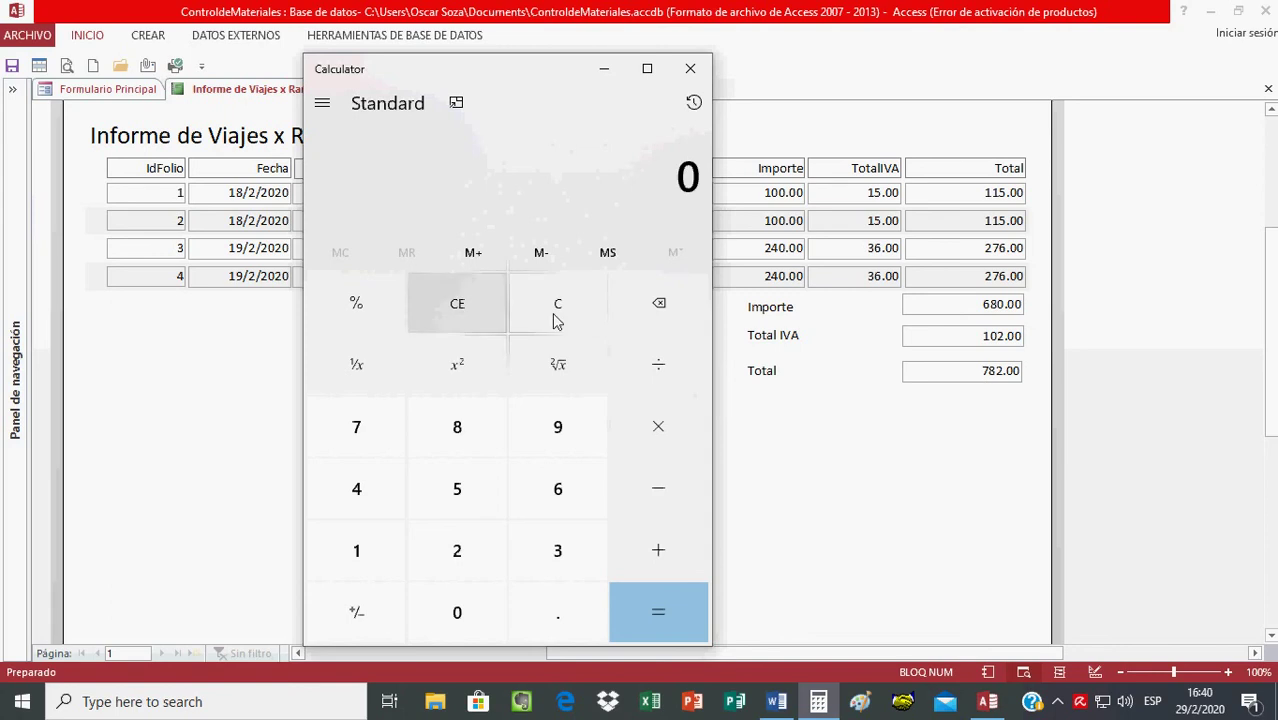
type("680")
key("plus")
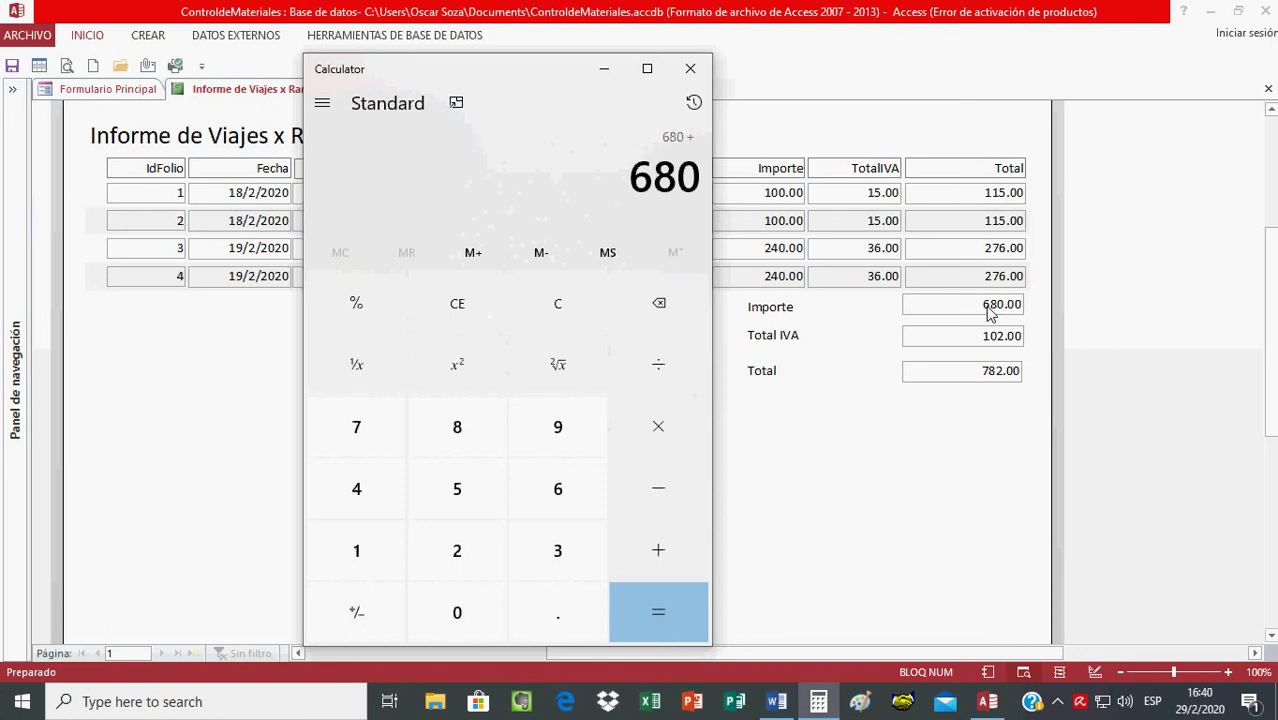
type("102")
key("Return")
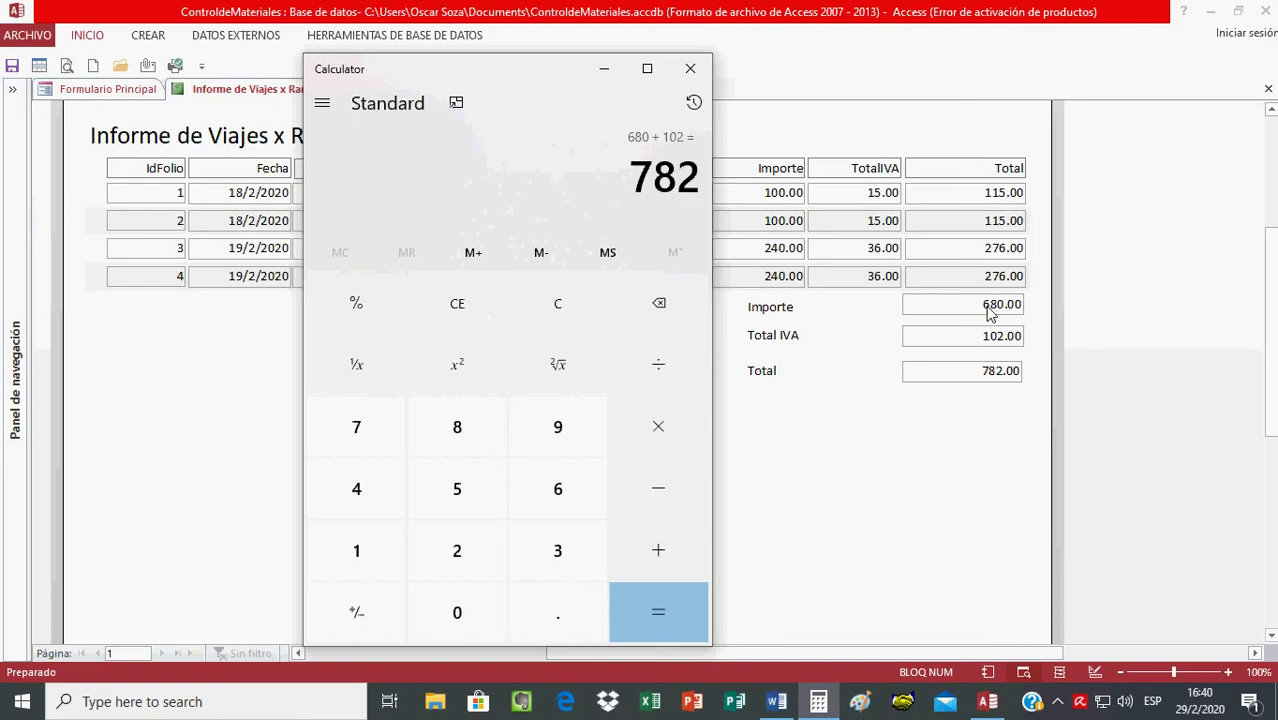
left_click(690, 68)
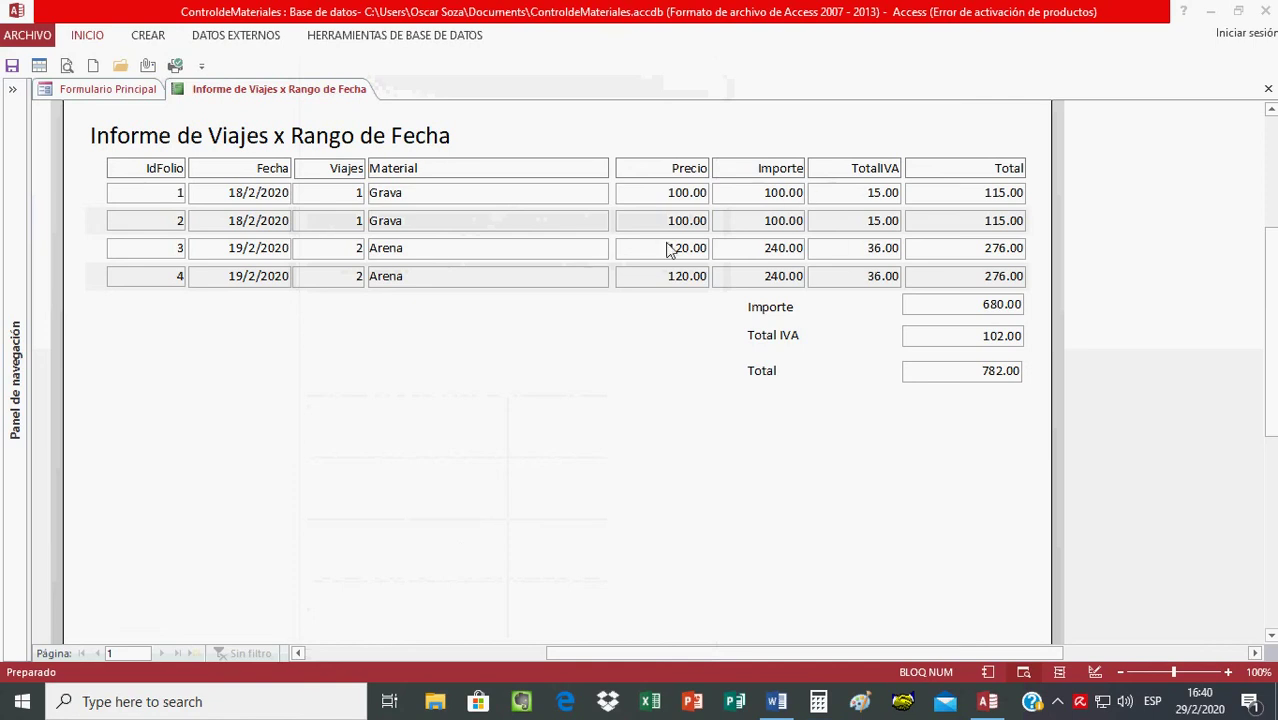
Close the report, expand the navigation pane, and check the Importe, TotalIVA and Total values stored in the Control table before closing it.
left_click(1268, 90)
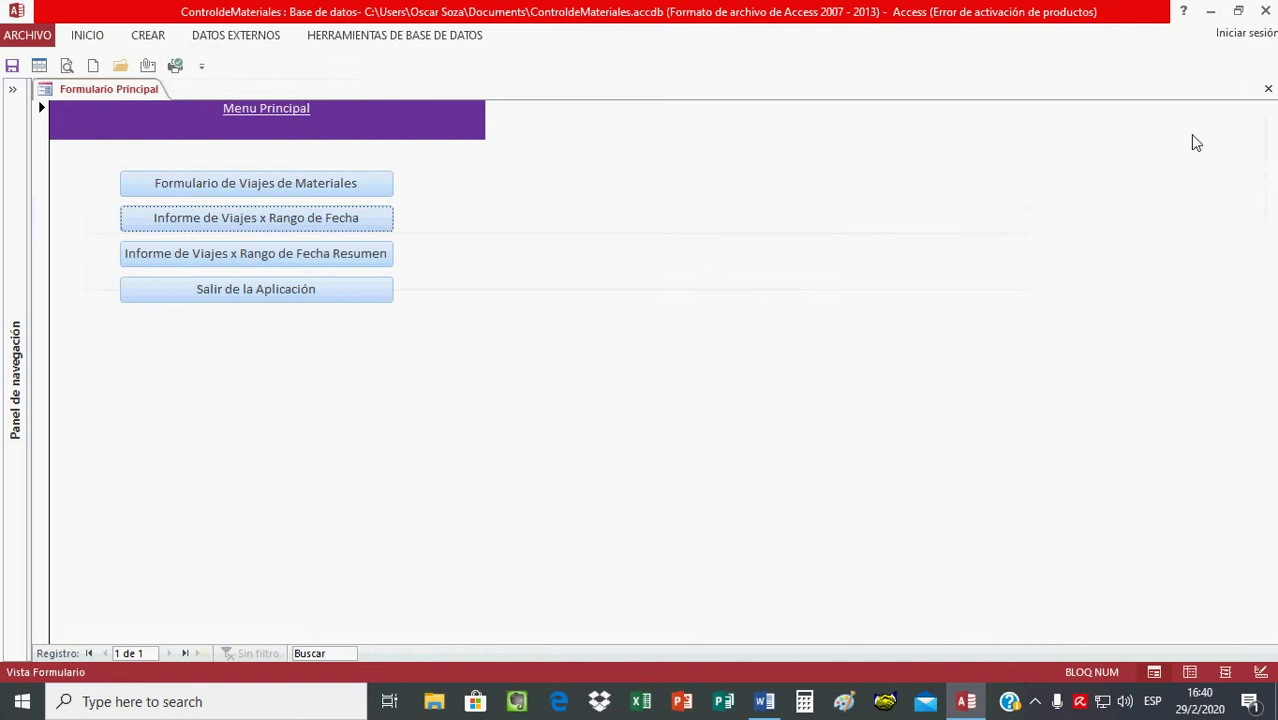
left_click(13, 90)
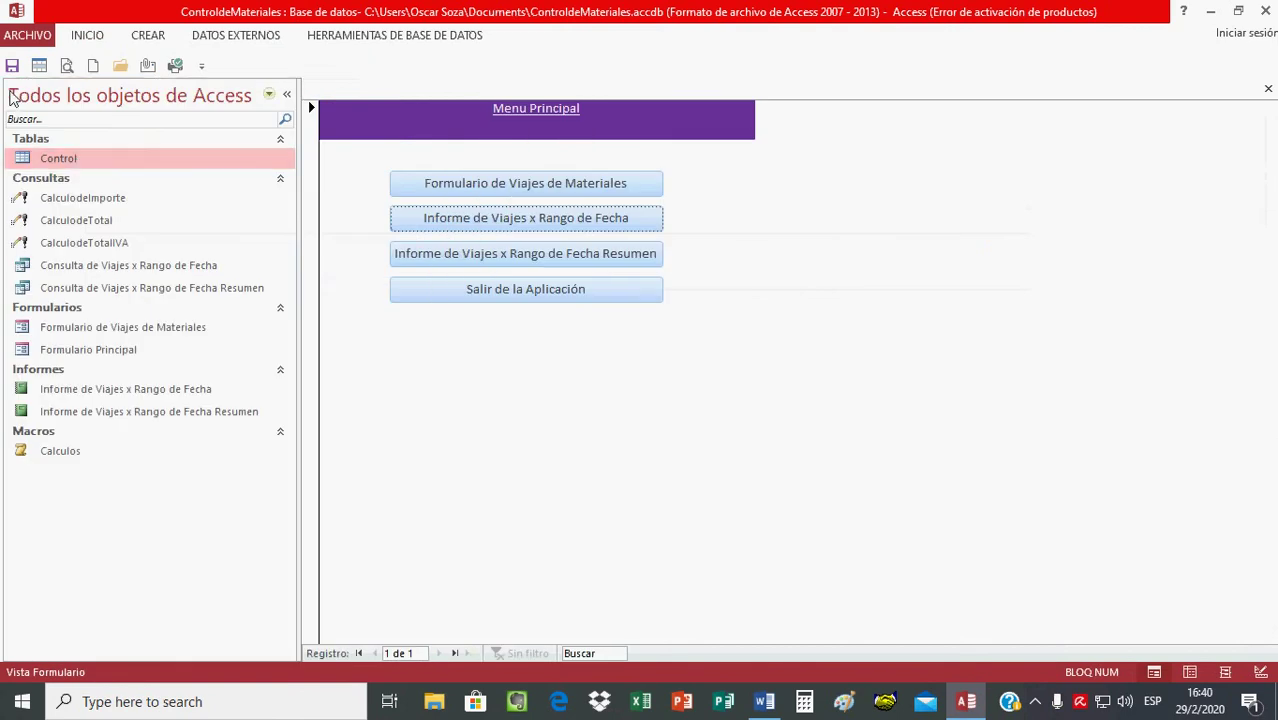
double_click(74, 159)
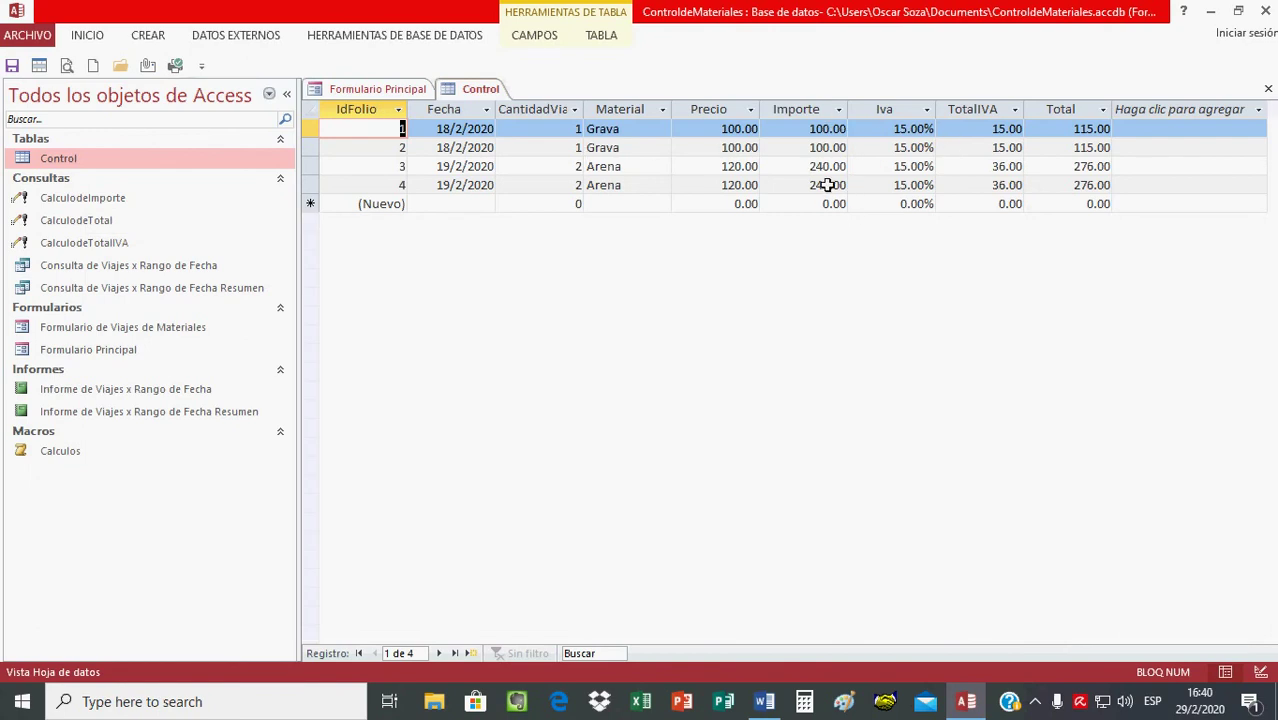
left_click(1268, 88)
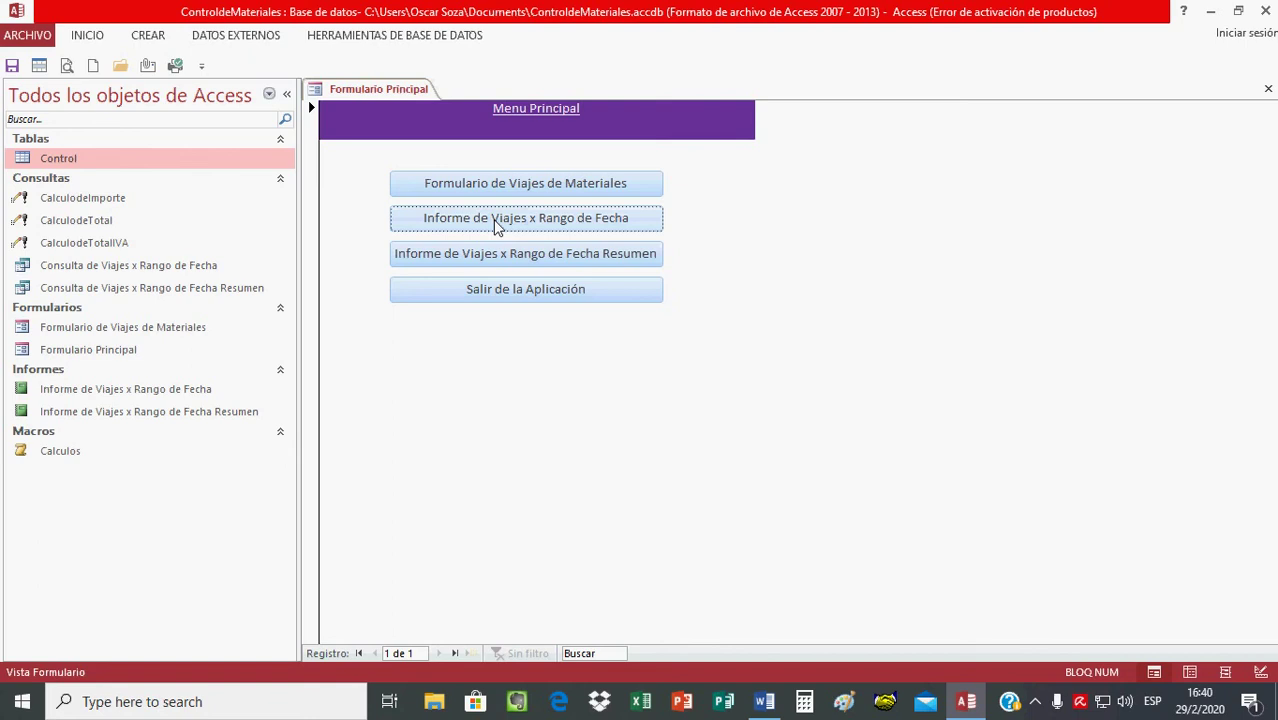
double_click(95, 161)
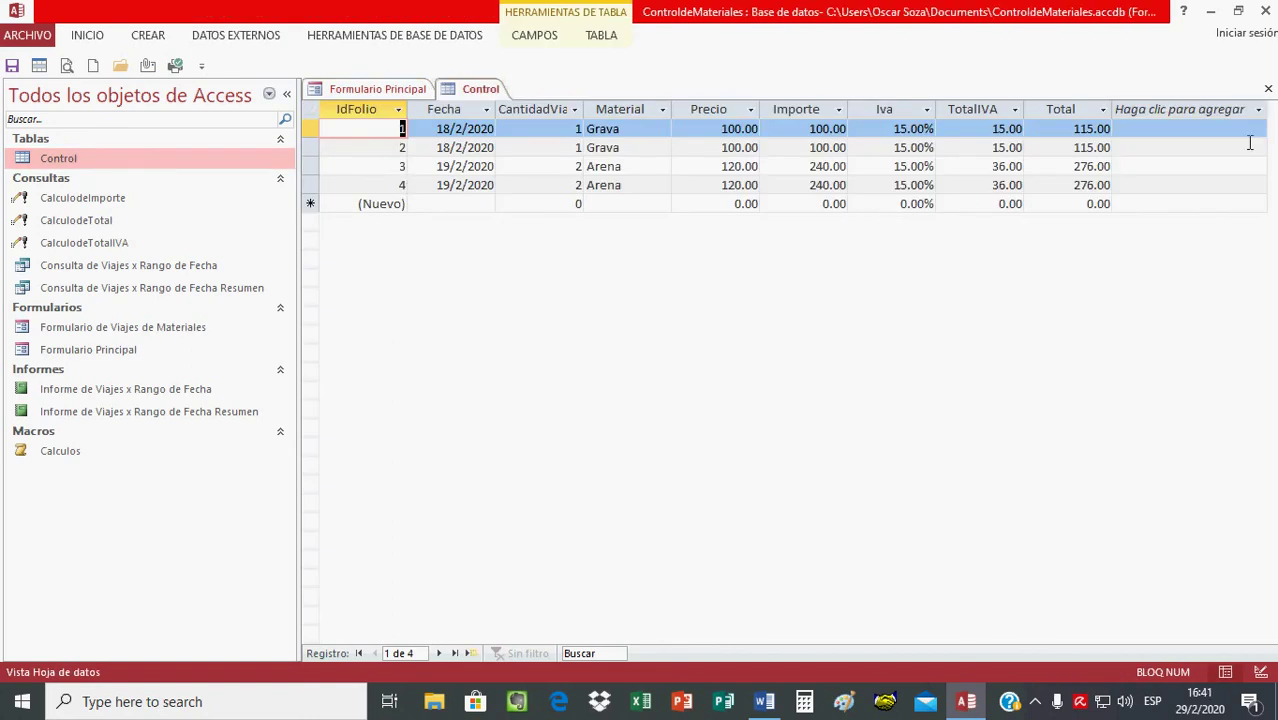
left_click(1268, 88)
Run Informe de Viajes x Rango de Fecha from the main menu for 01/02/2020 to 29/02/2020 and enlarge its preview.
left_click(520, 226)
type("01")
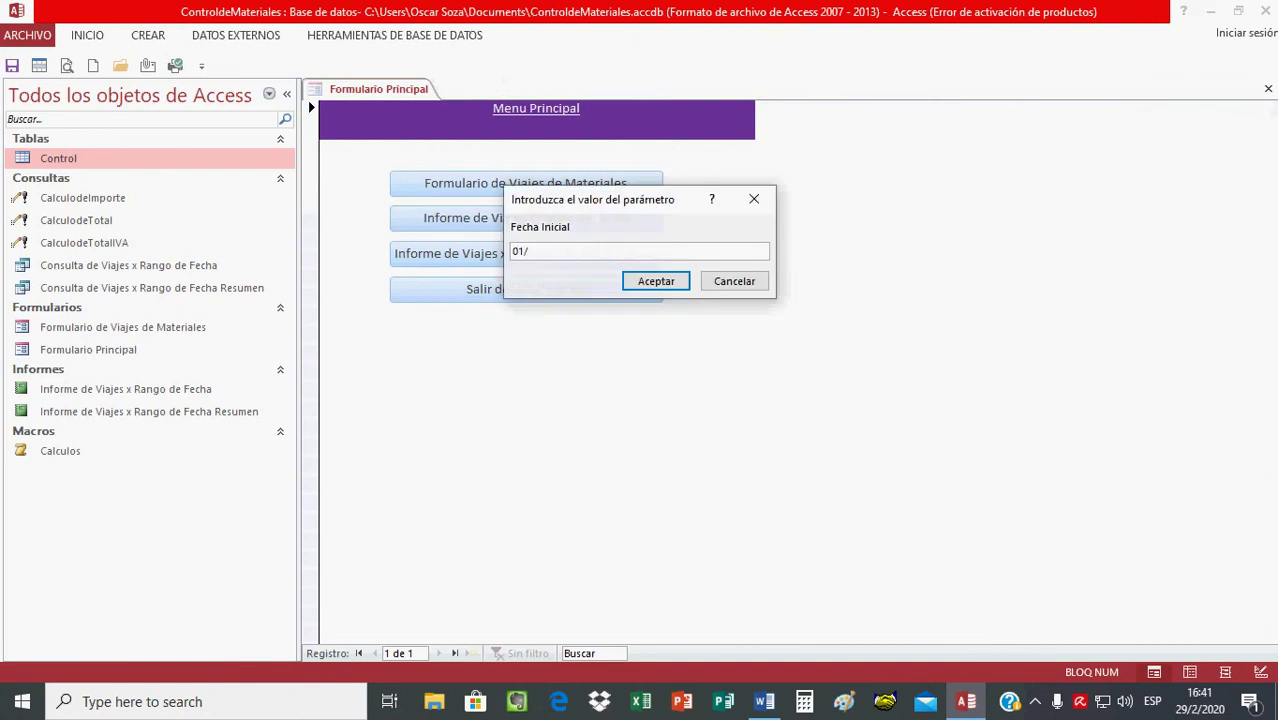
type("/02/2020")
key("Return")
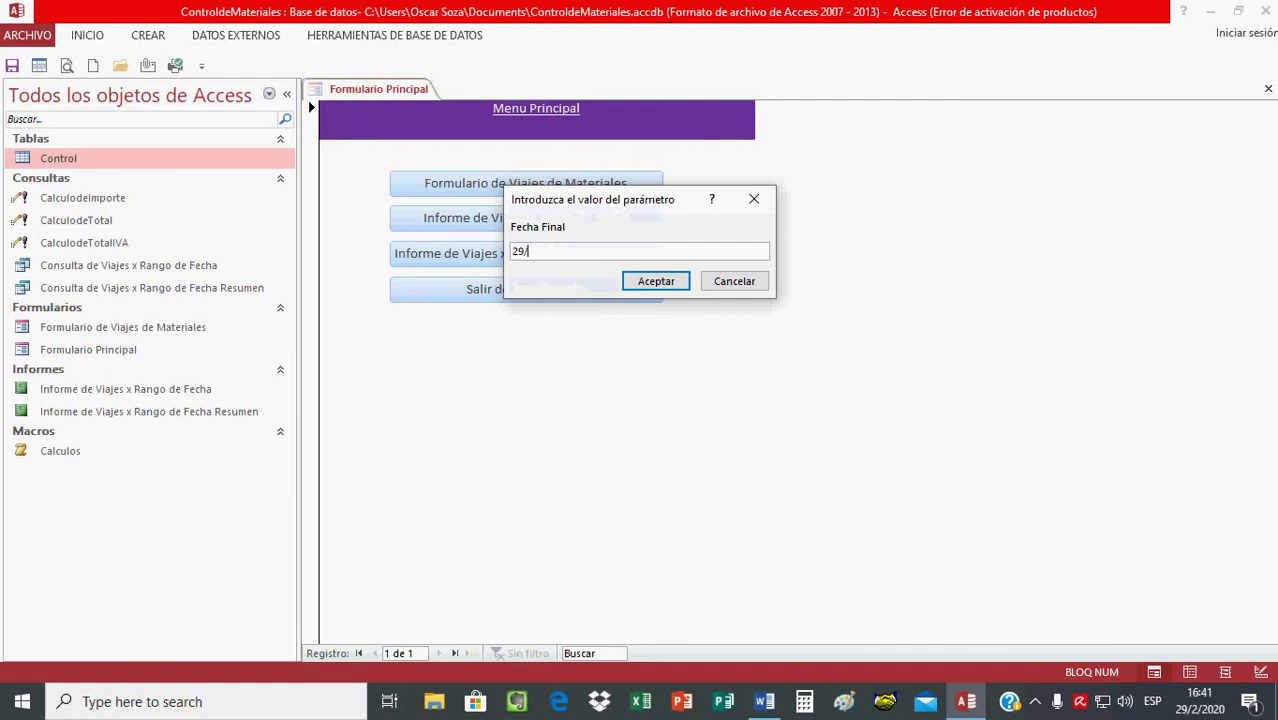
type("29/02/2020")
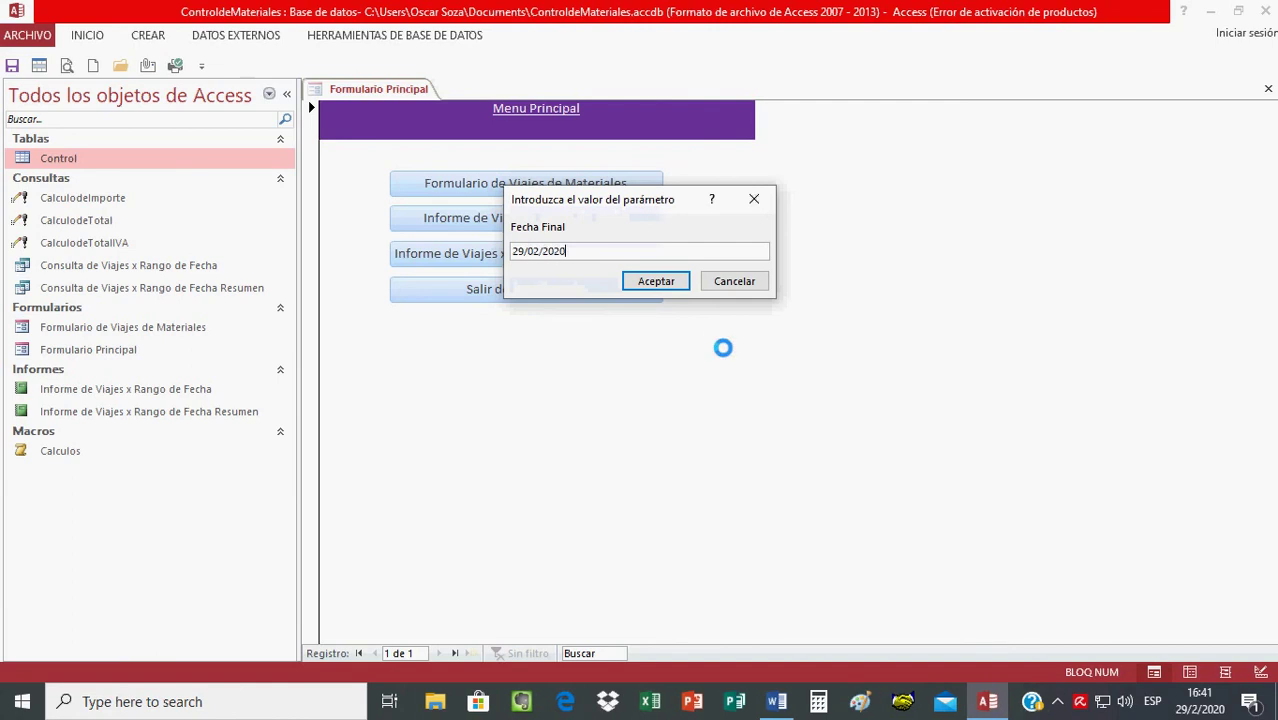
key("Return")
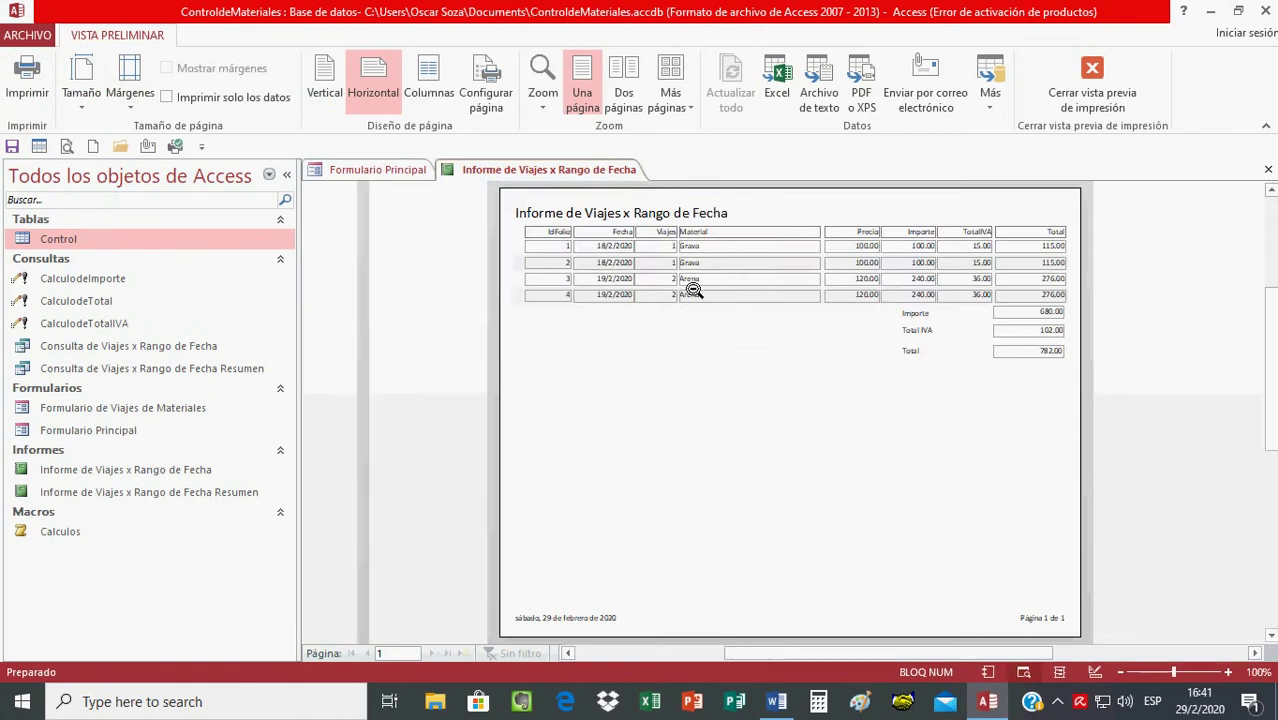
left_click(693, 290)
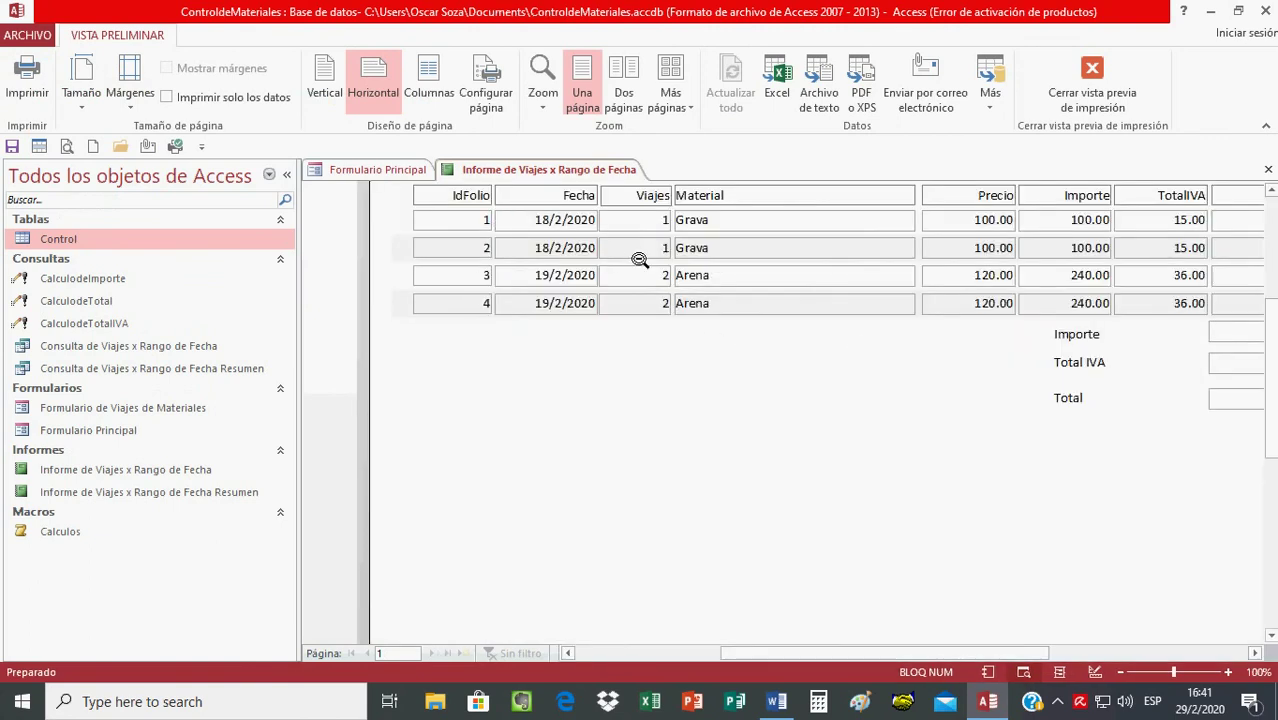
Review the trip rows and totals in the enlarged and full-page preview of Informe de Viajes x Rango de Fecha, and close the preview.
left_click(1175, 280)
left_click(1040, 344)
left_click(1068, 258)
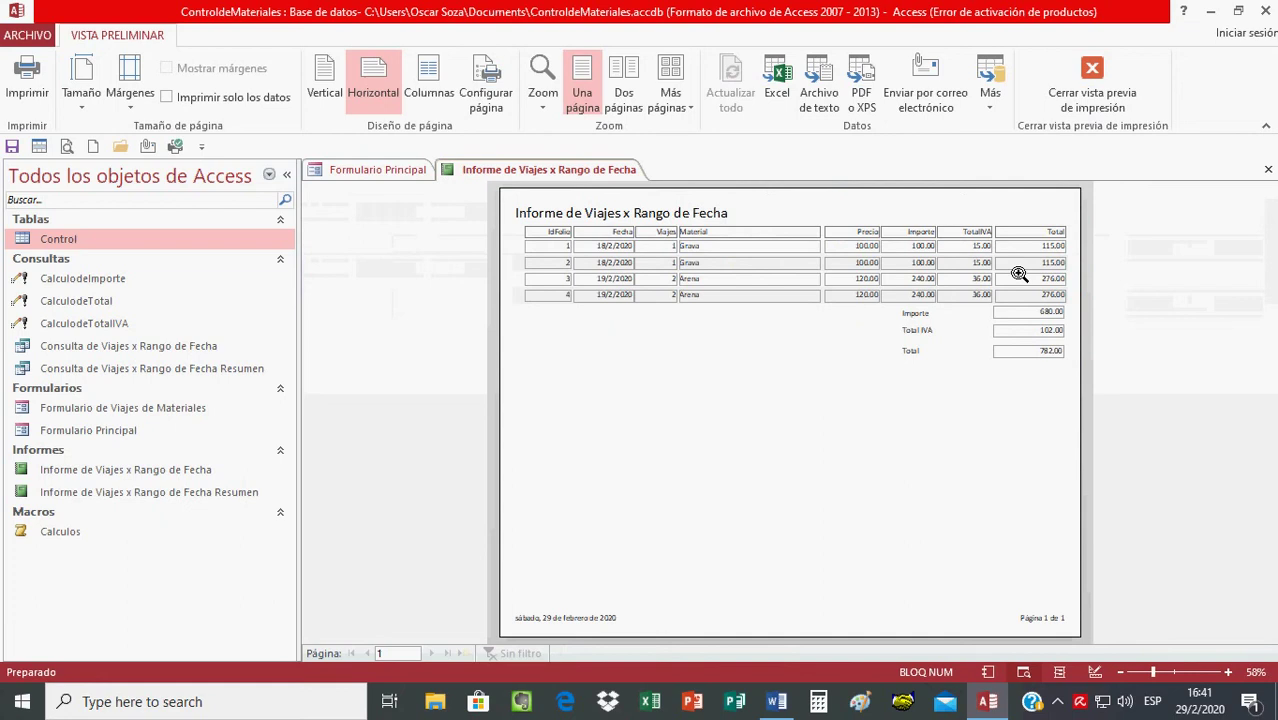
left_click(730, 266)
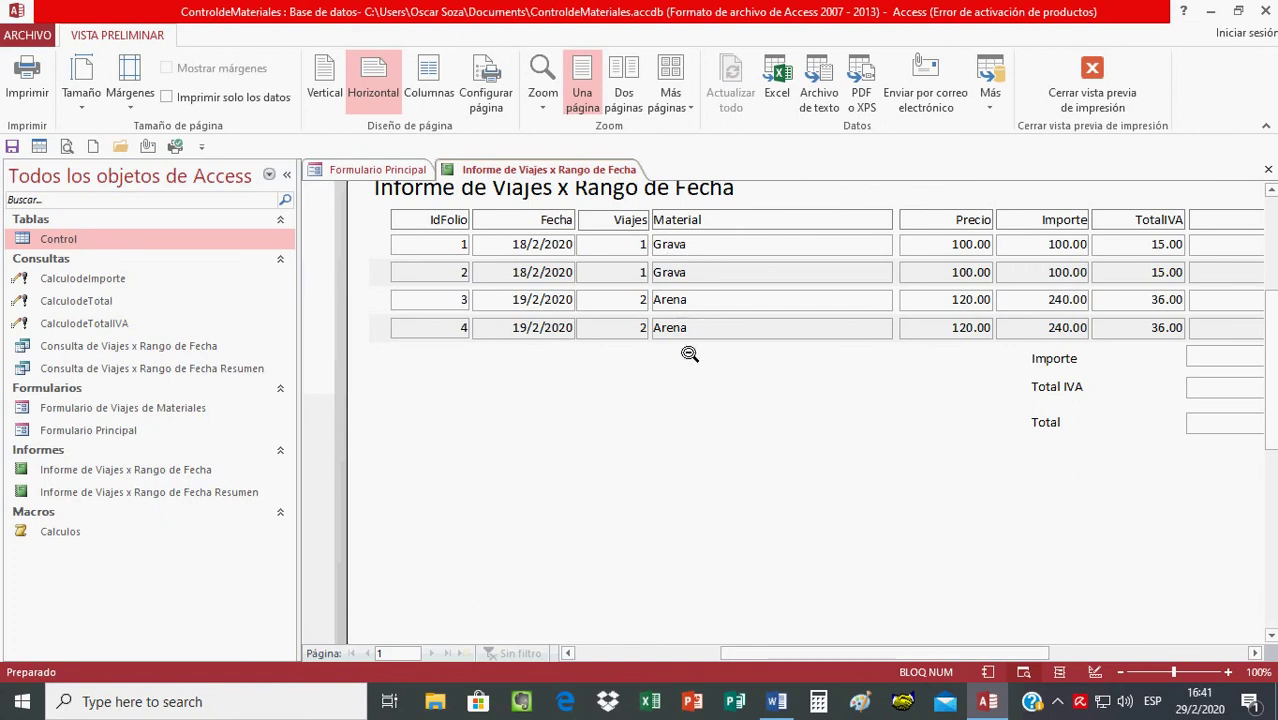
left_click(1083, 98)
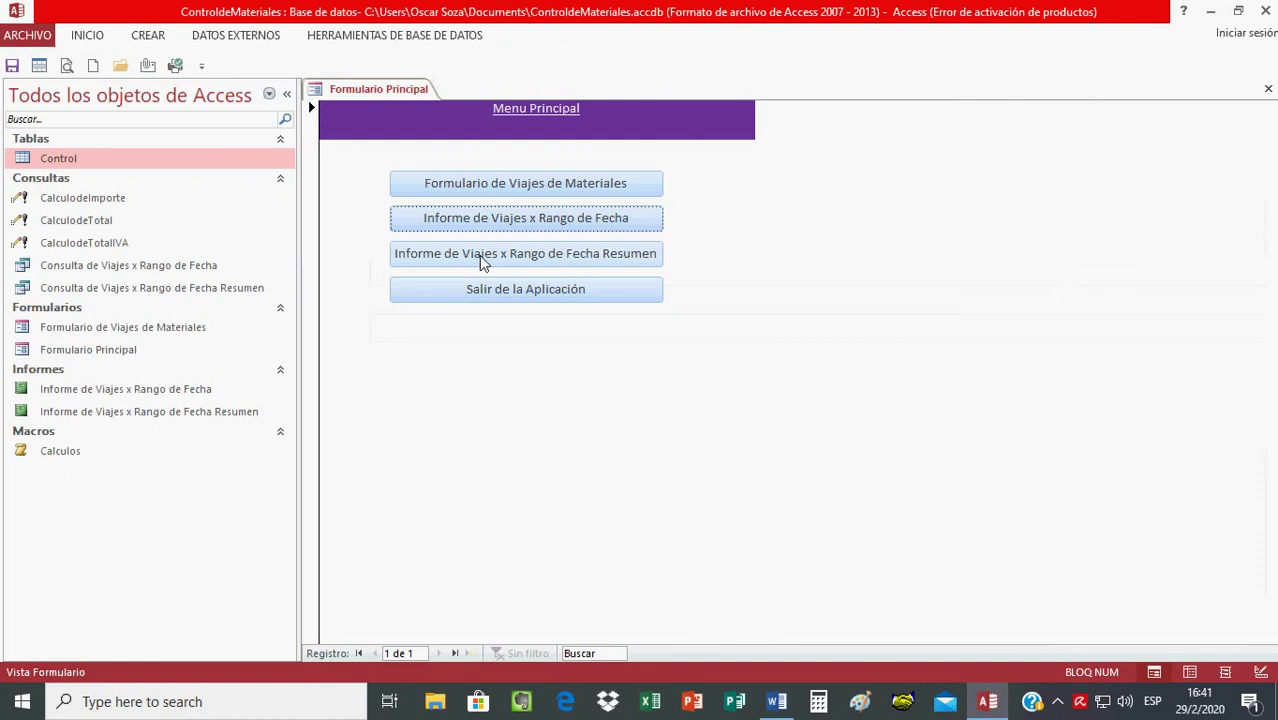
Run Informe de Viajes x Rango de Fecha Resumen from the main menu for 01/02 to 29/02/2020 and enlarge its preview.
left_click(482, 258)
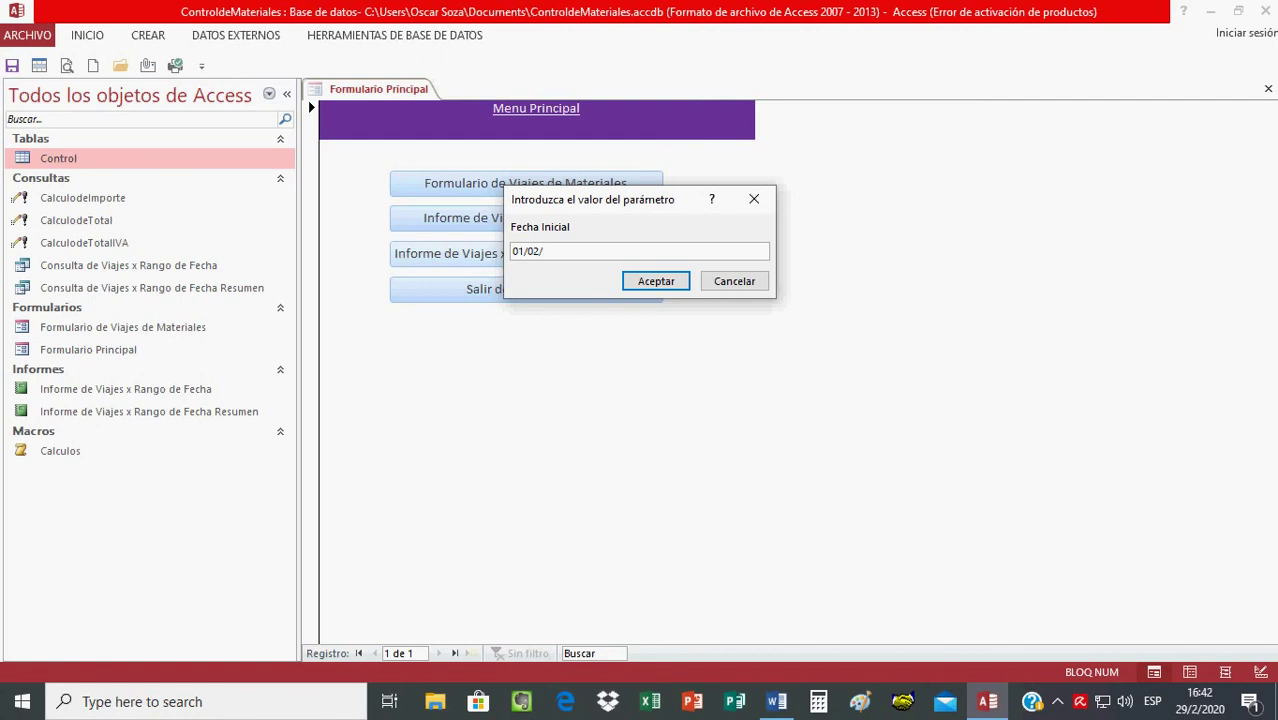
key("Return")
left_click(659, 285)
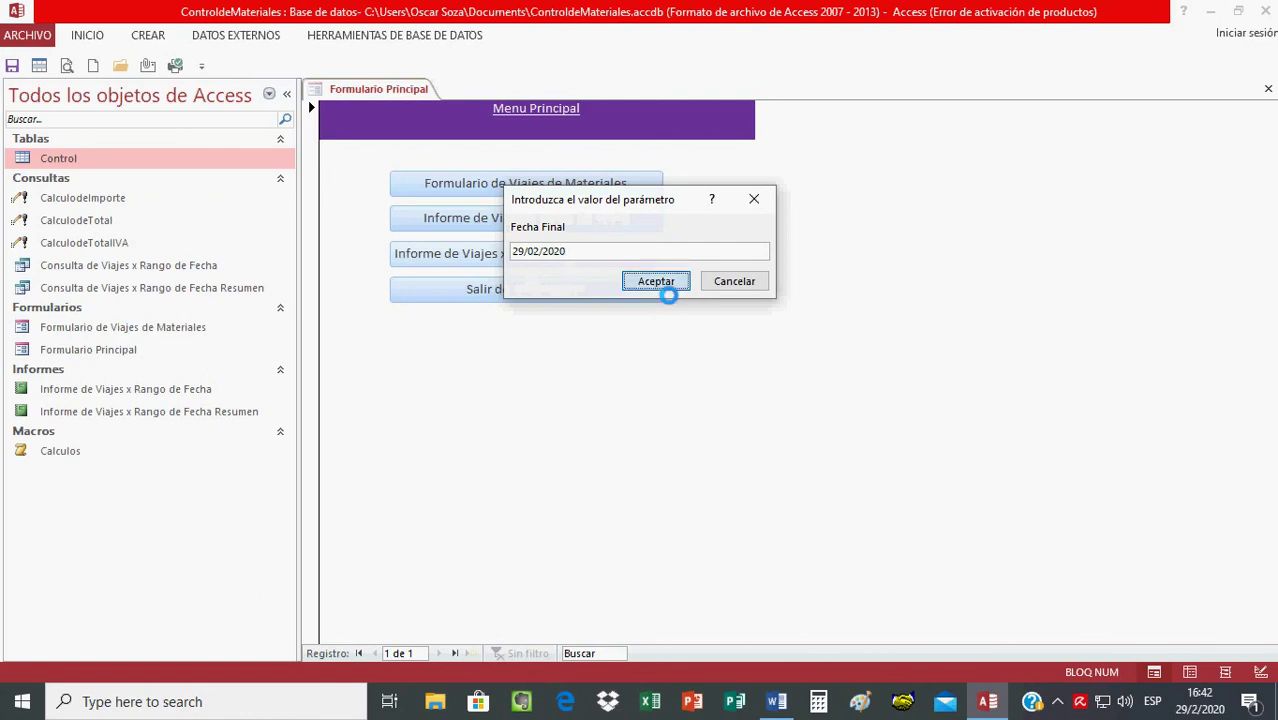
left_click(700, 218)
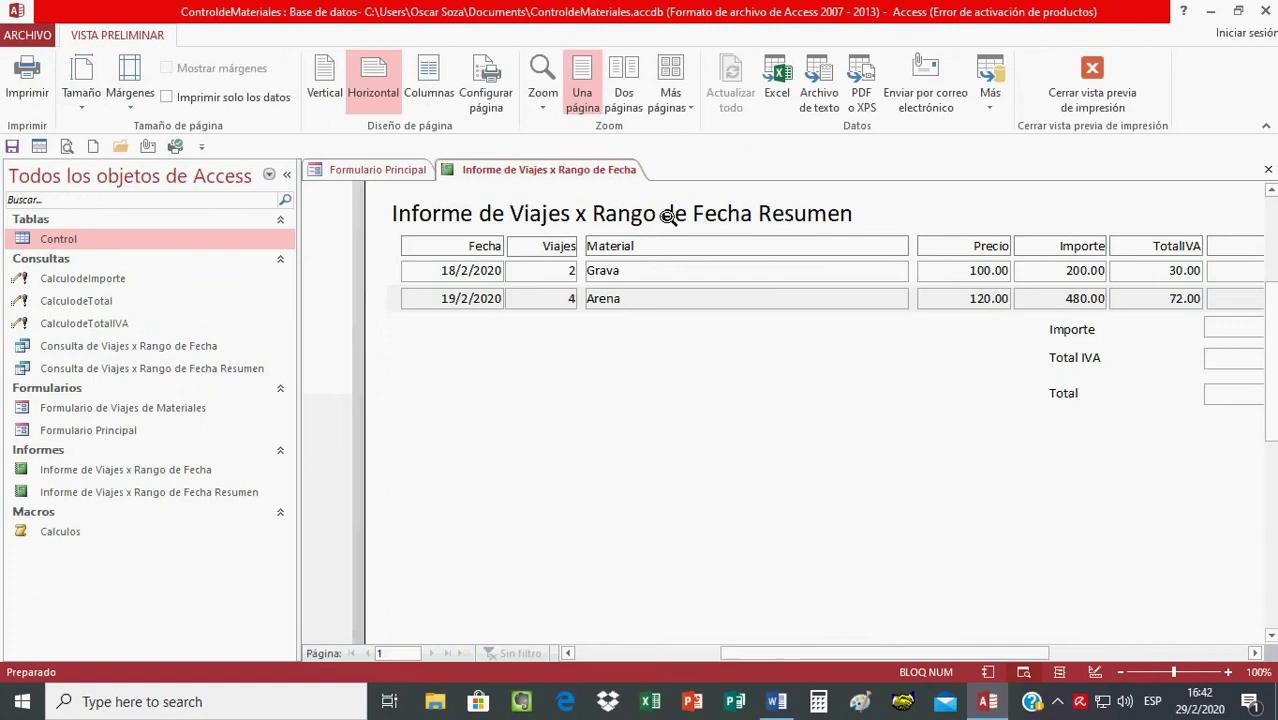
Collapse the navigation pane, check the summary report's Importe, TotalIVA and Total columns against its grand totals, and close the report.
key("Escape")
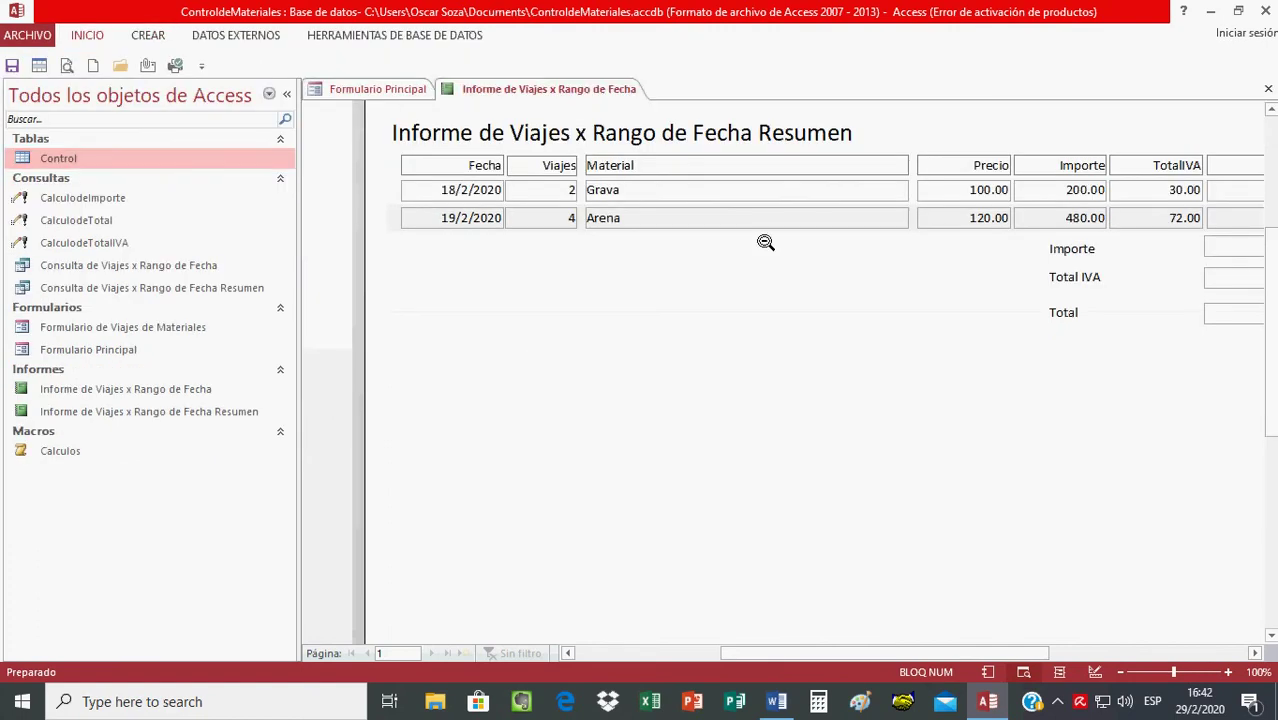
left_click_drag(764, 653, 650, 653)
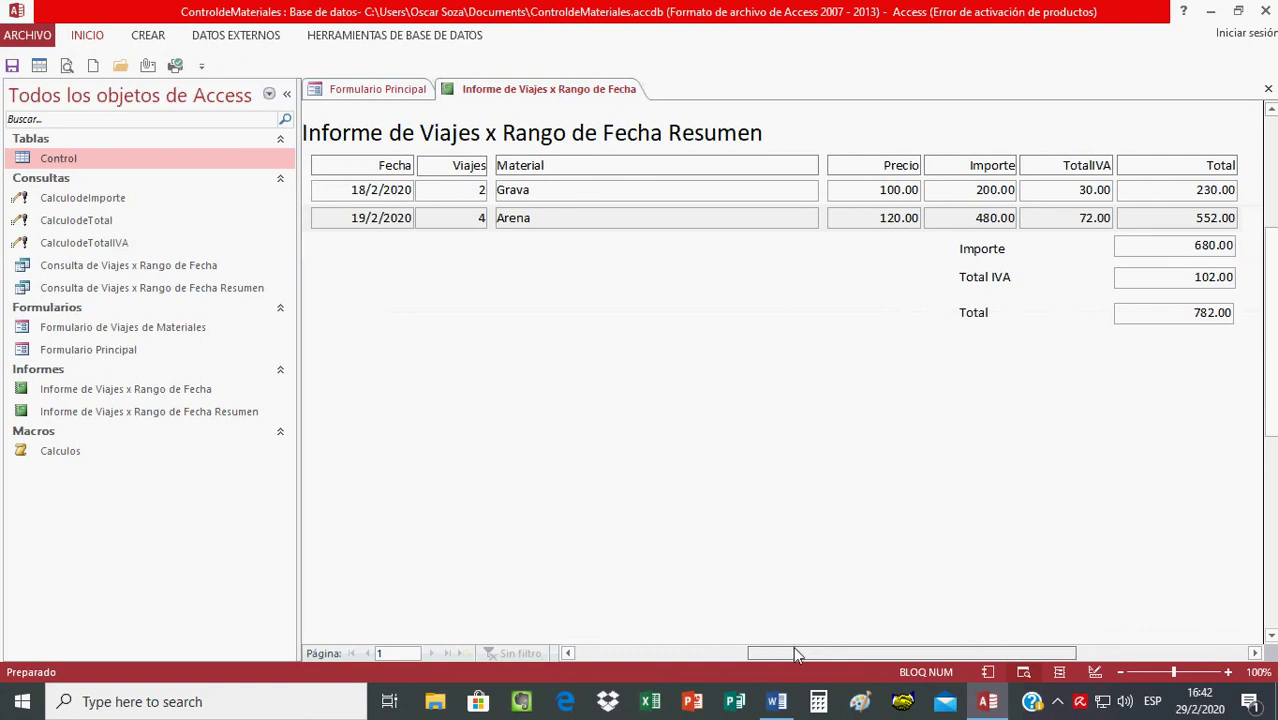
left_click(288, 93)
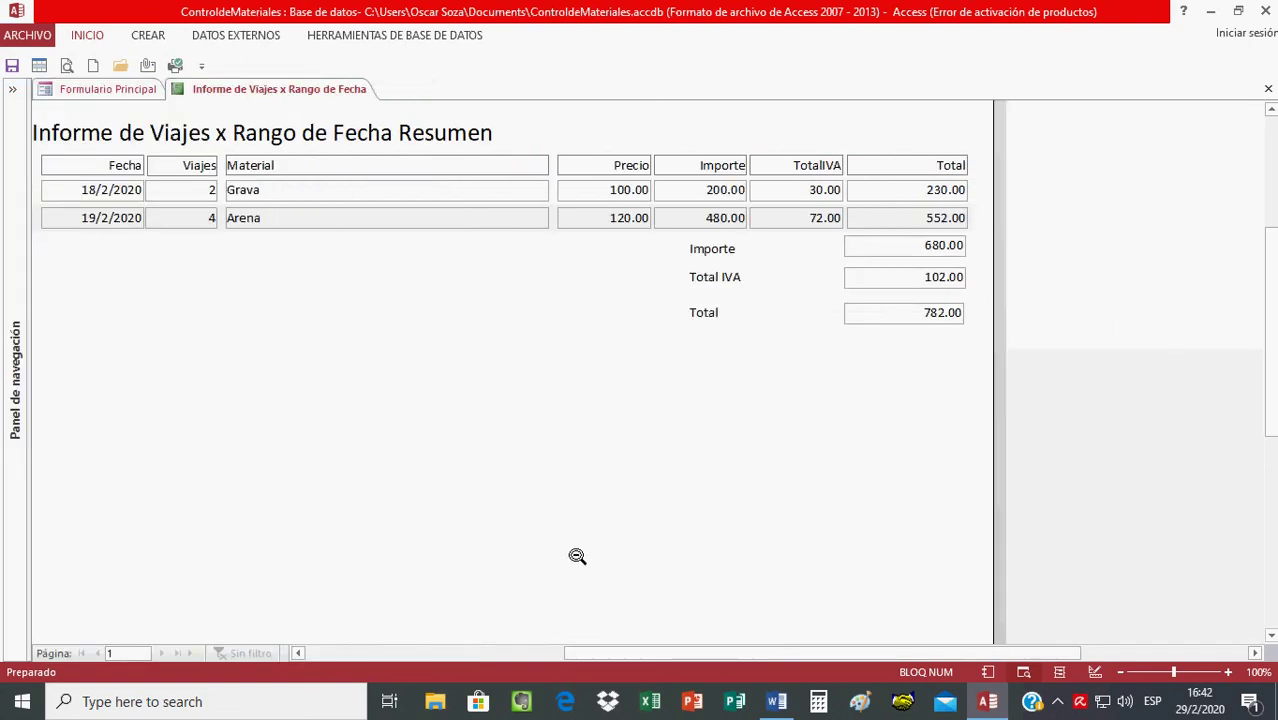
left_click_drag(697, 654, 658, 650)
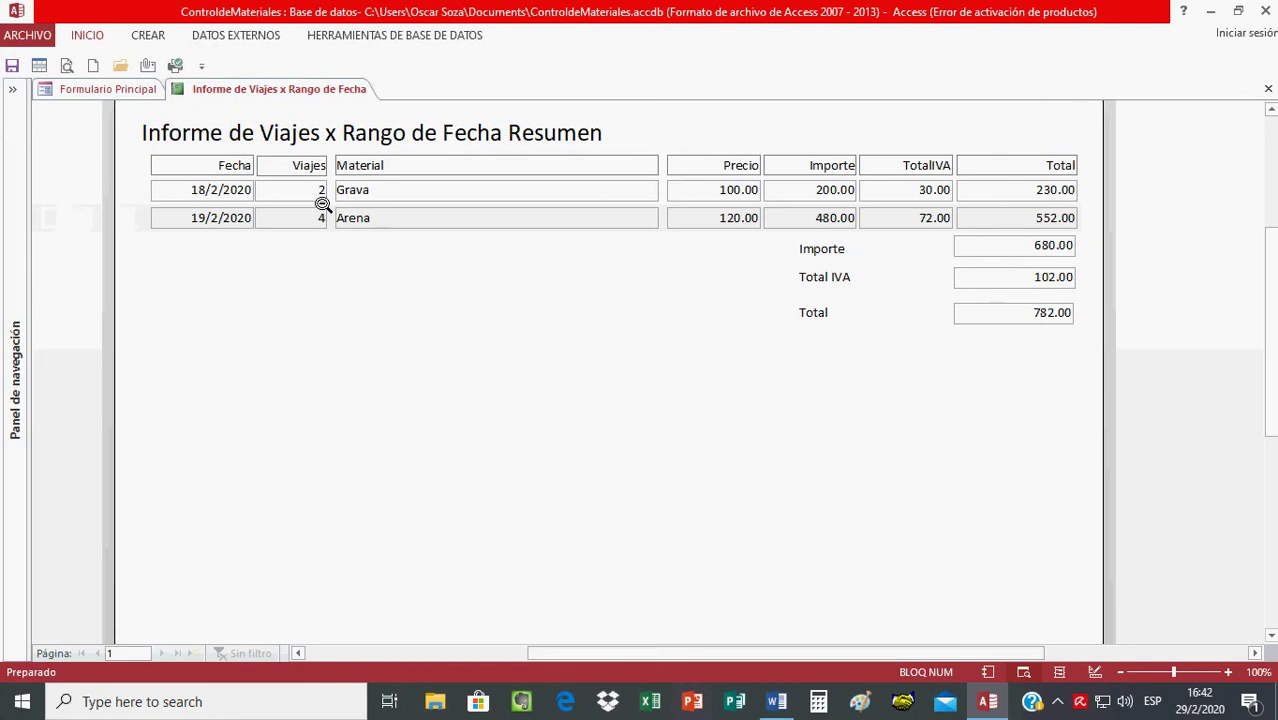
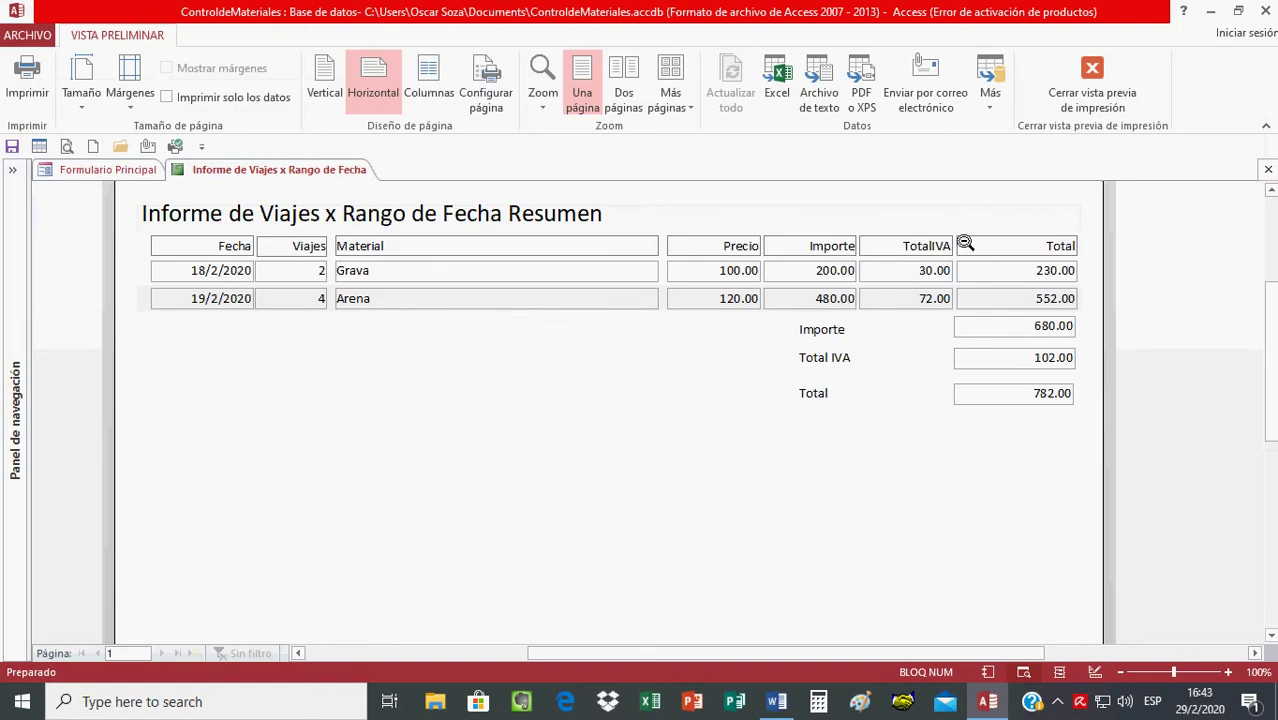
left_click(1268, 171)
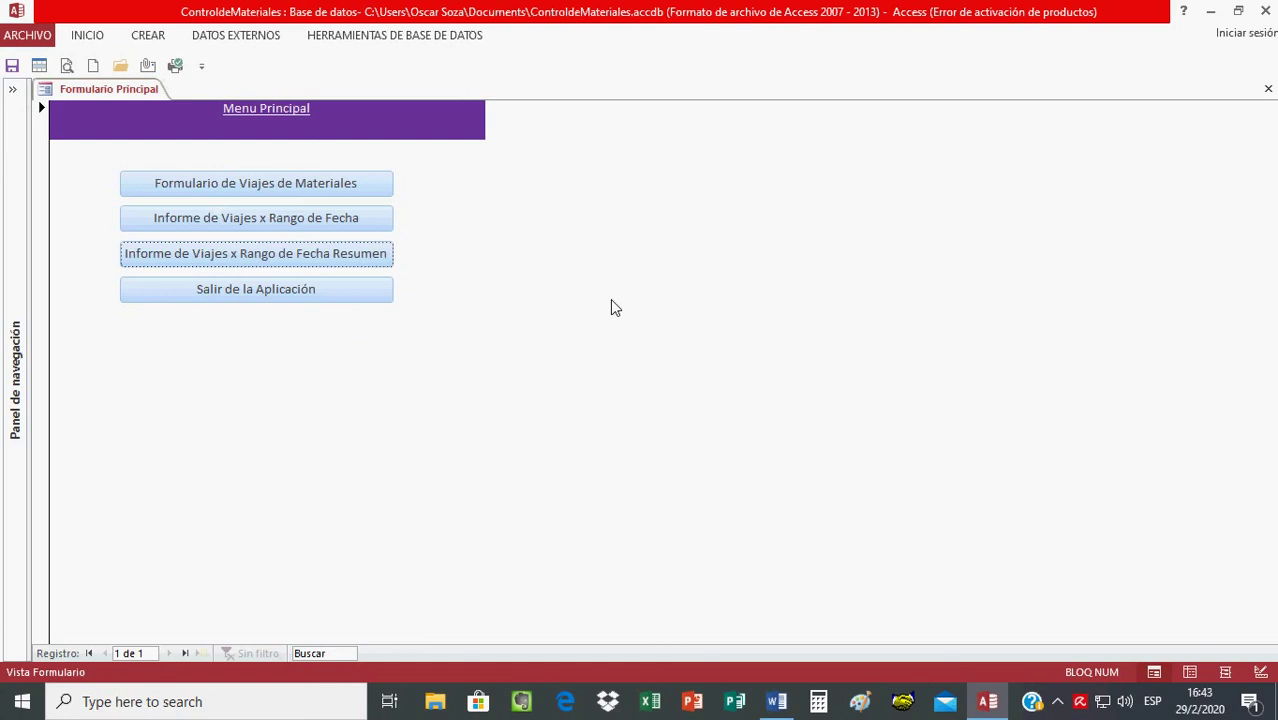
Close Formulario Principal and expand the navigation pane to show all database objects.
left_click(103, 92)
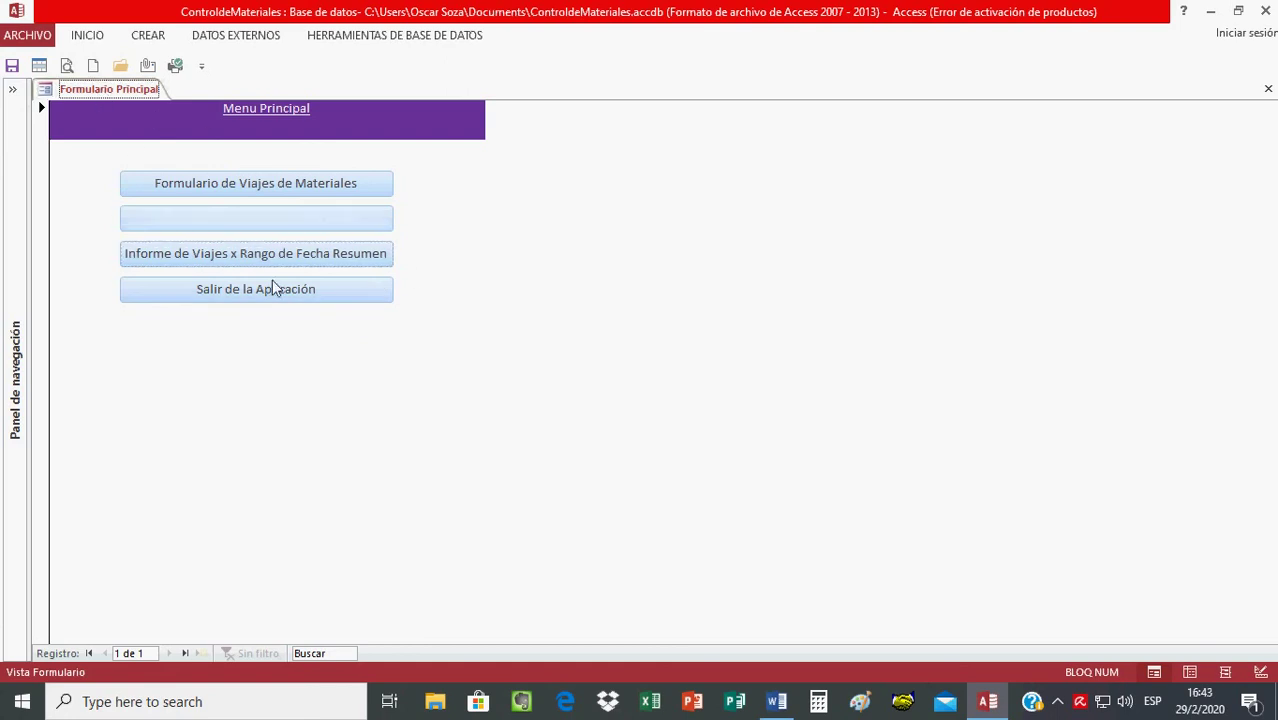
left_click(1268, 89)
left_click(12, 92)
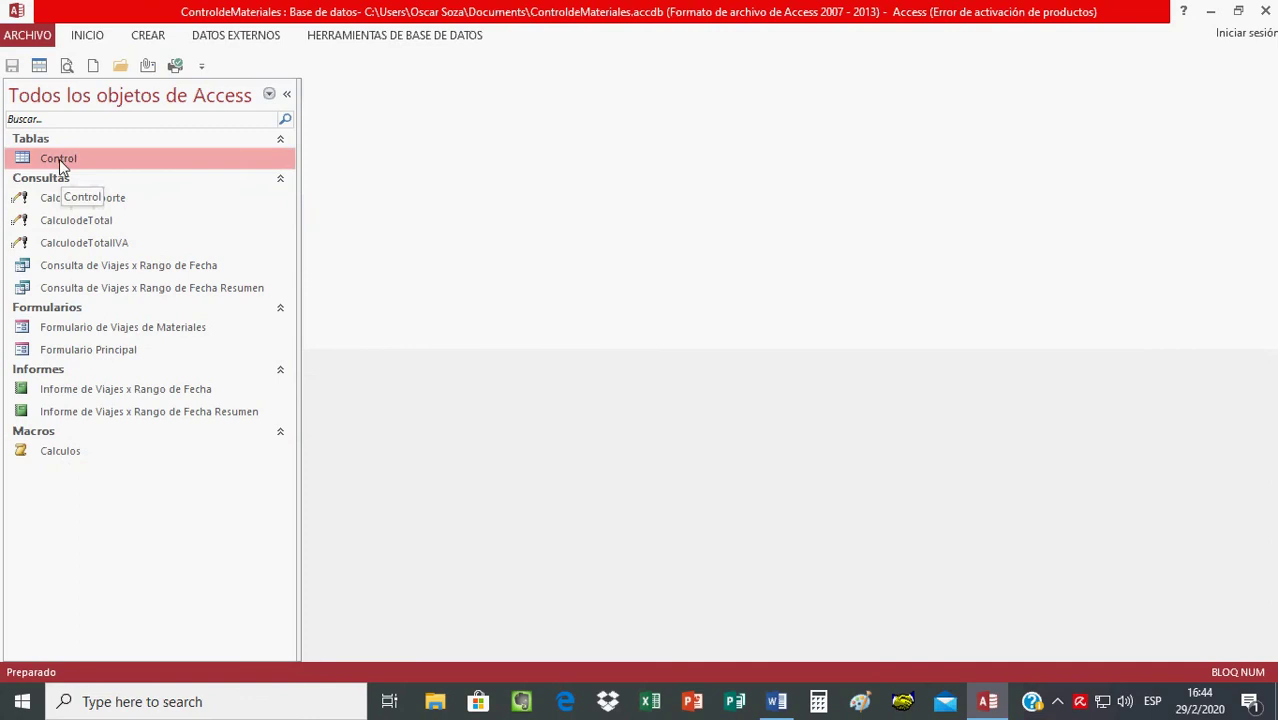
left_click(66, 206)
right_click(64, 206)
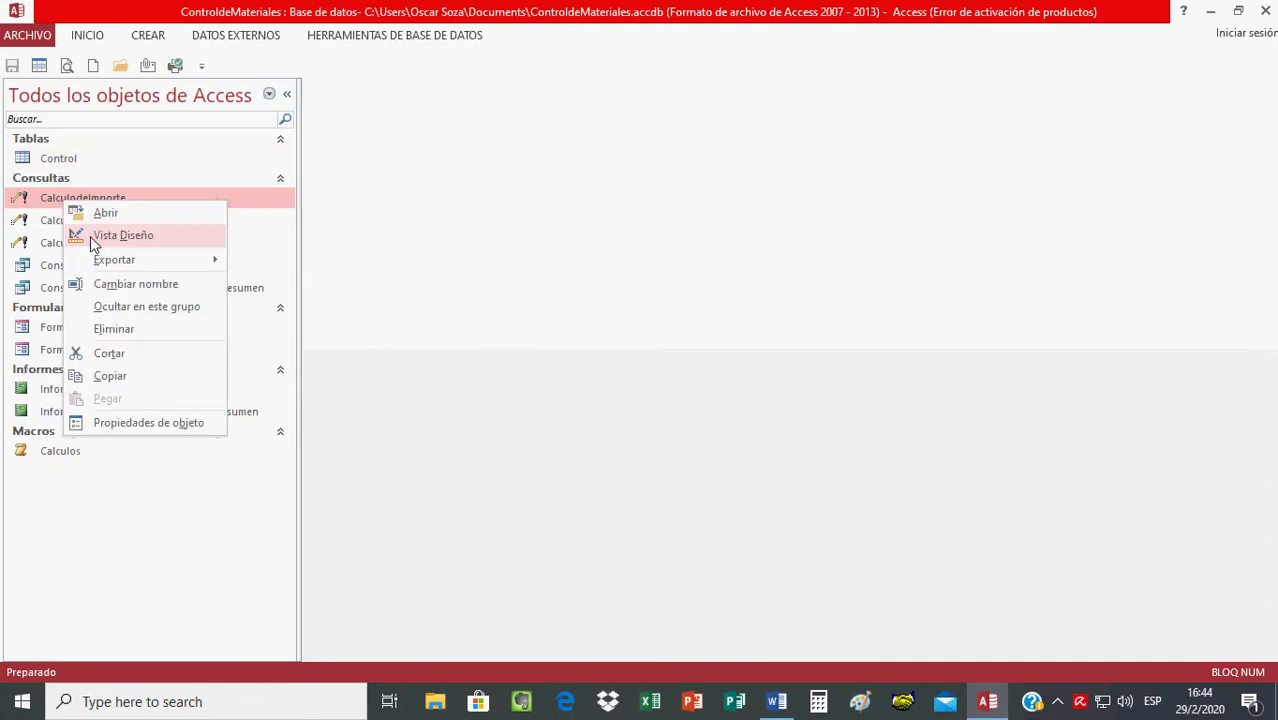
left_click(200, 514)
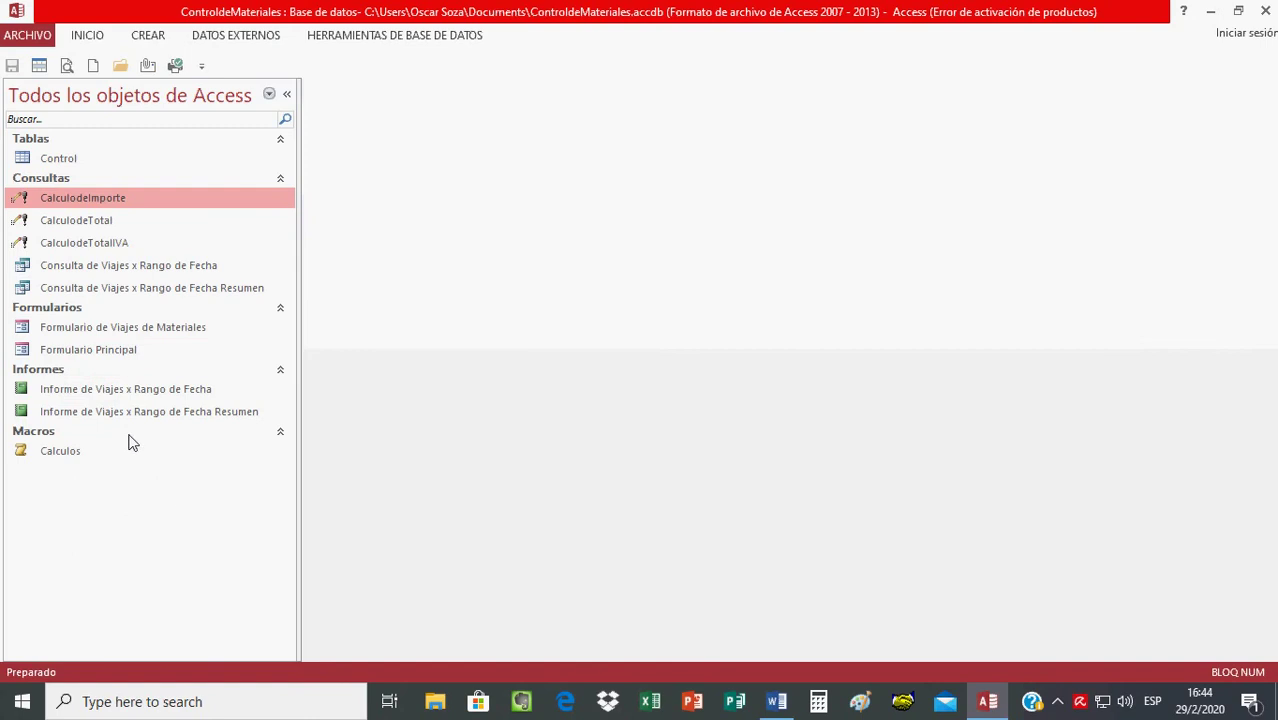
Examine Formulario de Viajes de Materiales in Design view, compare its controls with the list of available fields, and close the form.
left_click(118, 335)
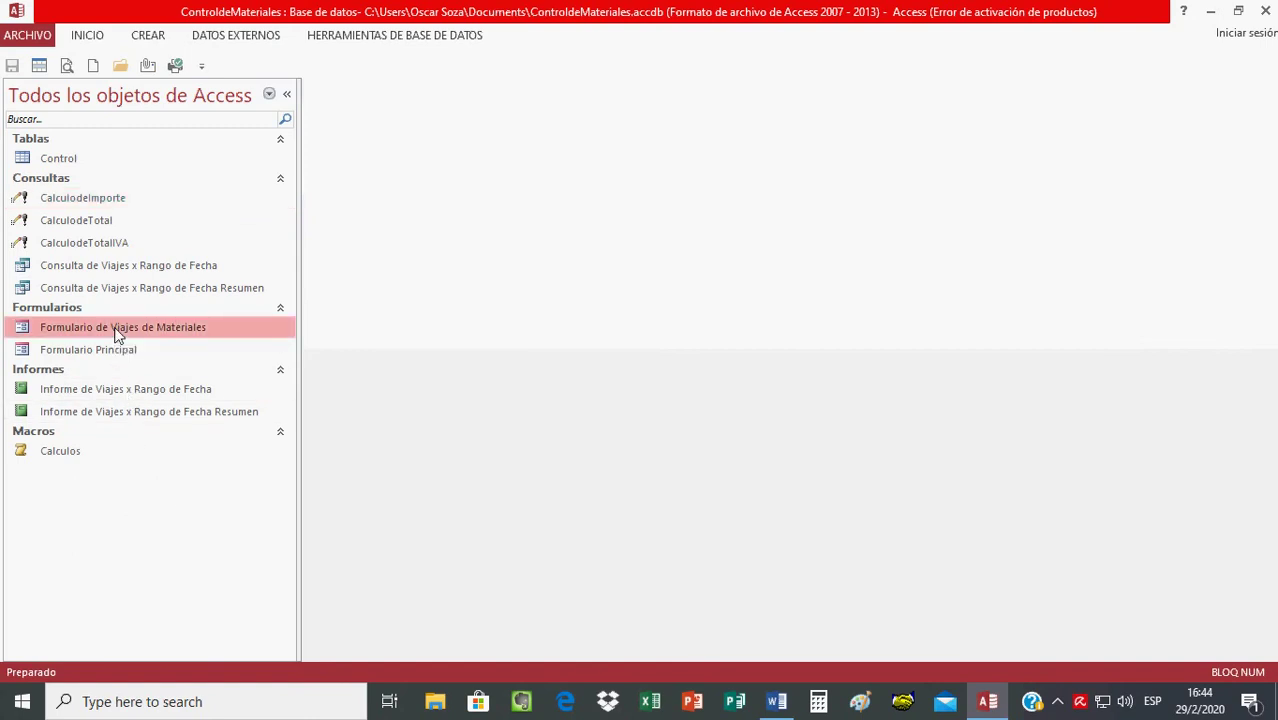
right_click(118, 335)
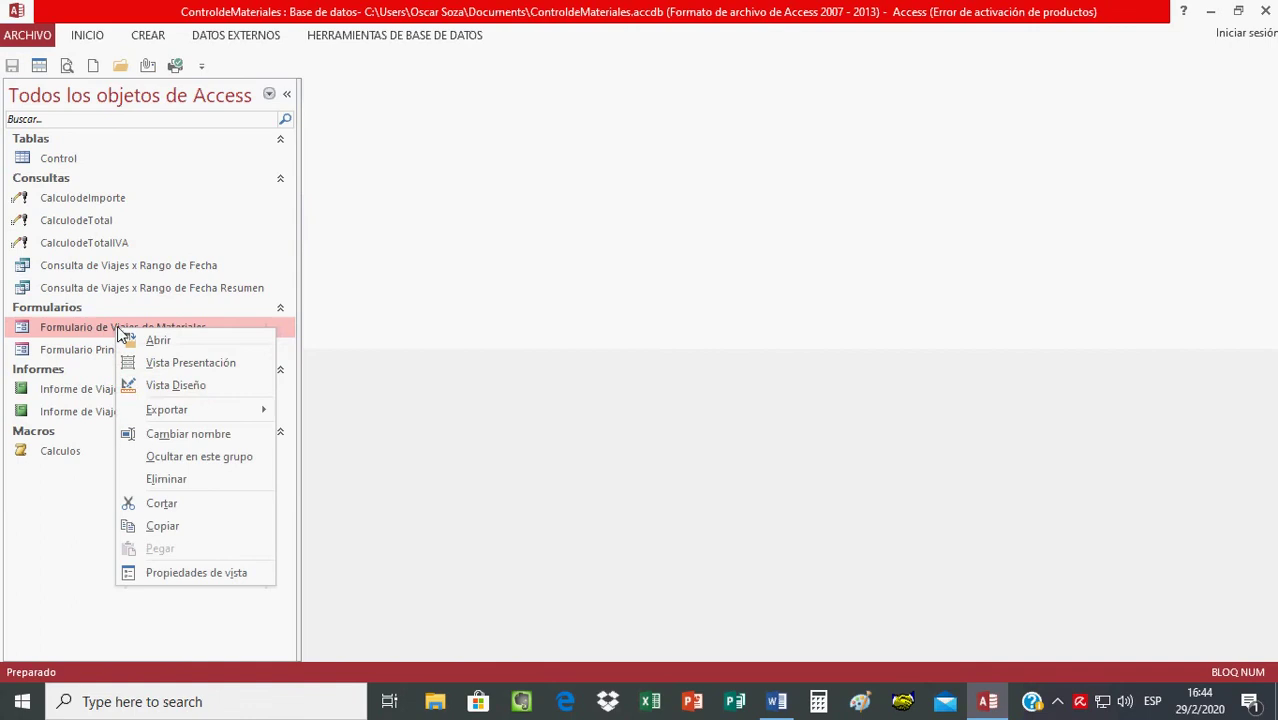
left_click(166, 386)
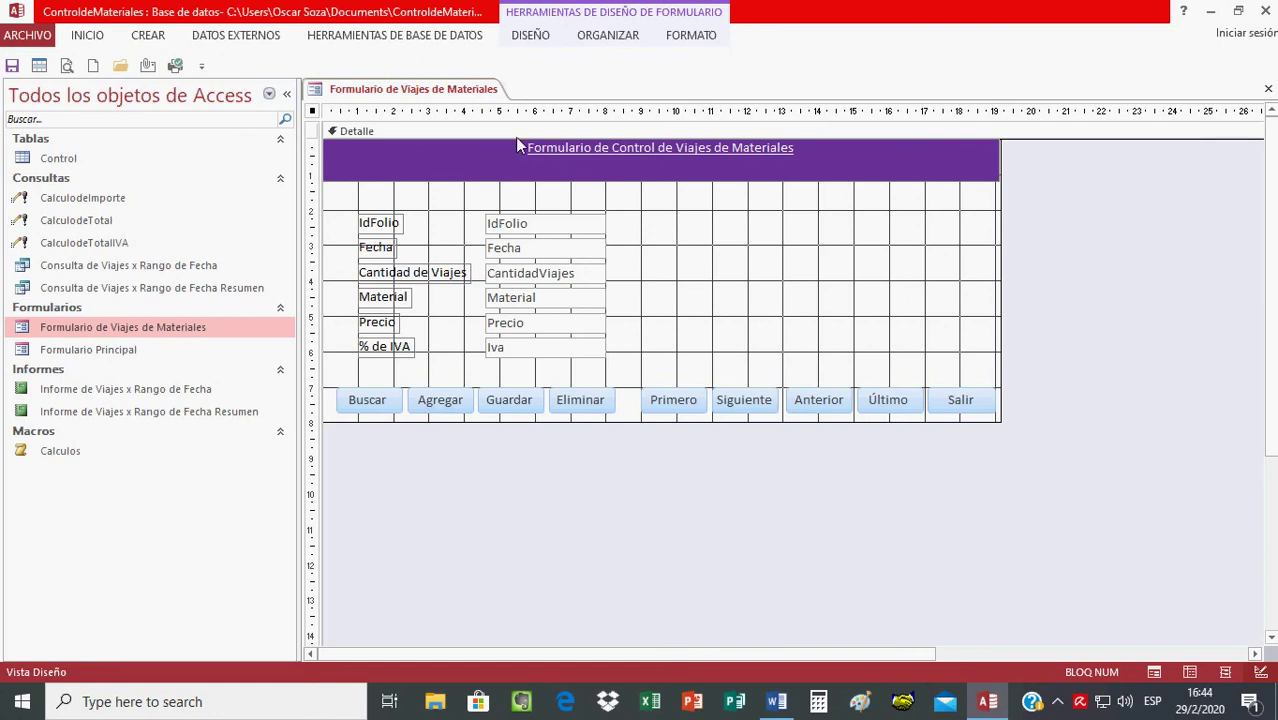
left_click(530, 36)
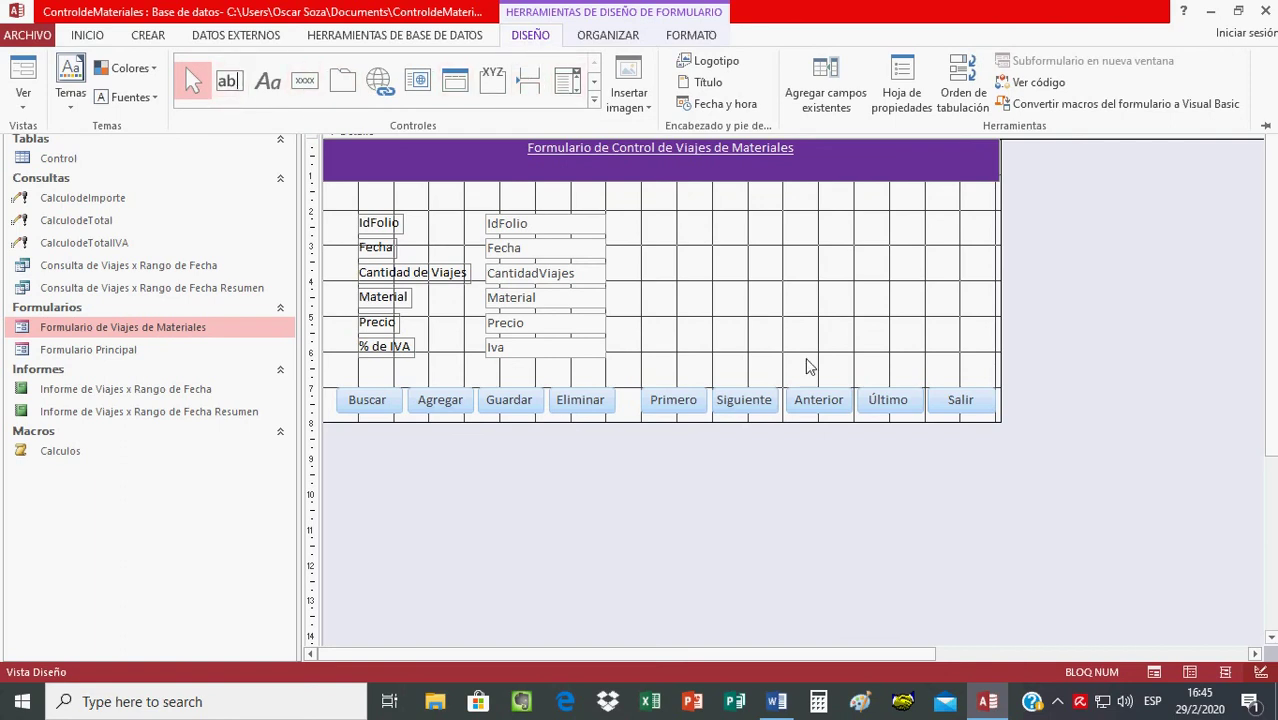
left_click(825, 100)
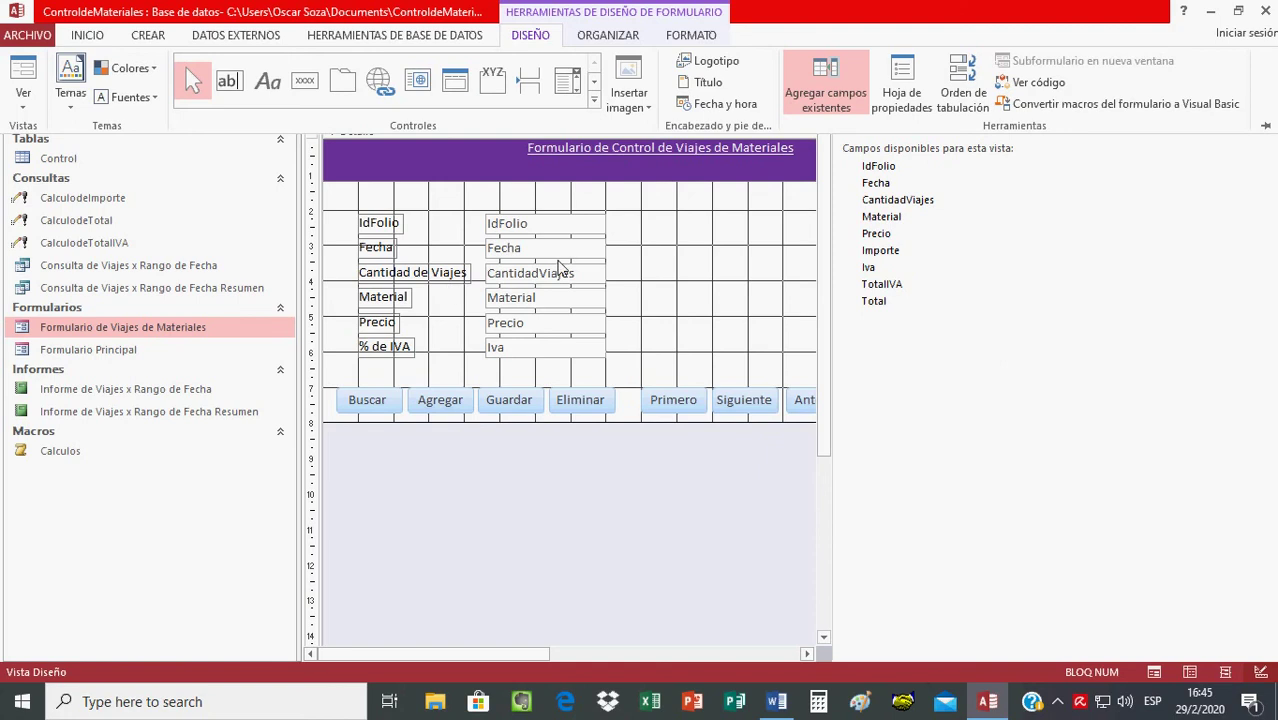
left_click(1035, 250)
left_click(1262, 101)
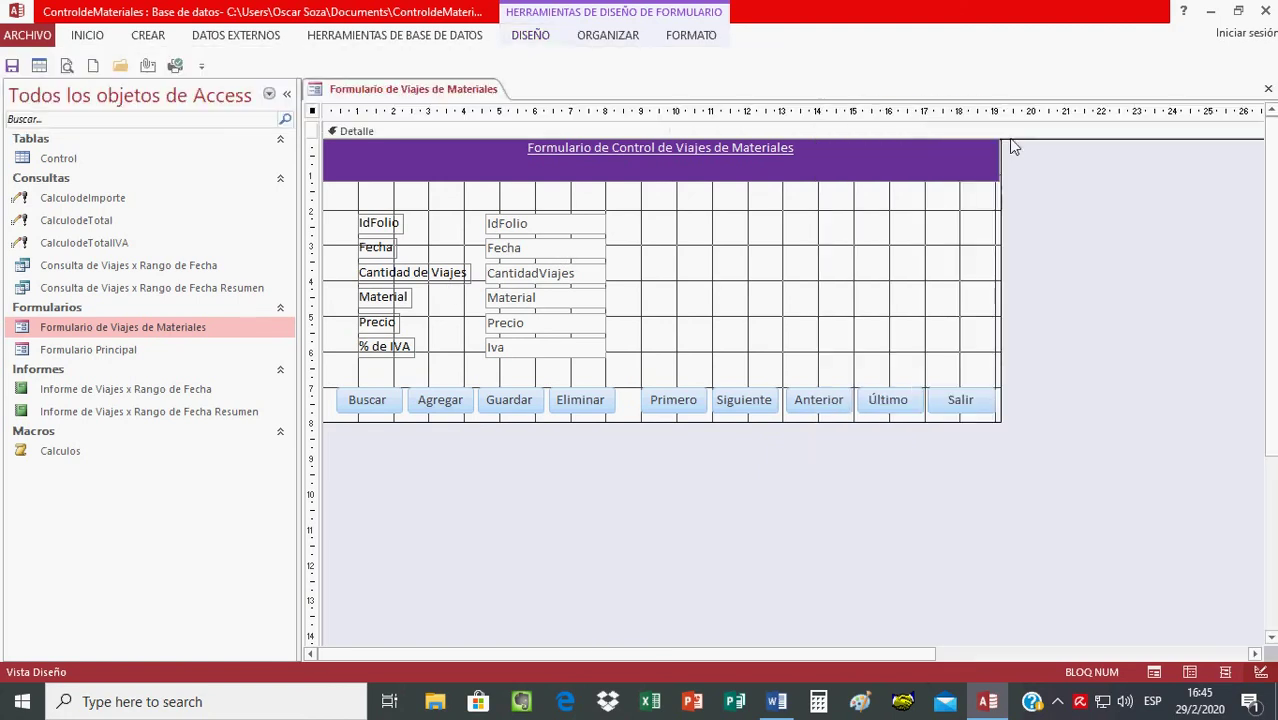
left_click(1267, 90)
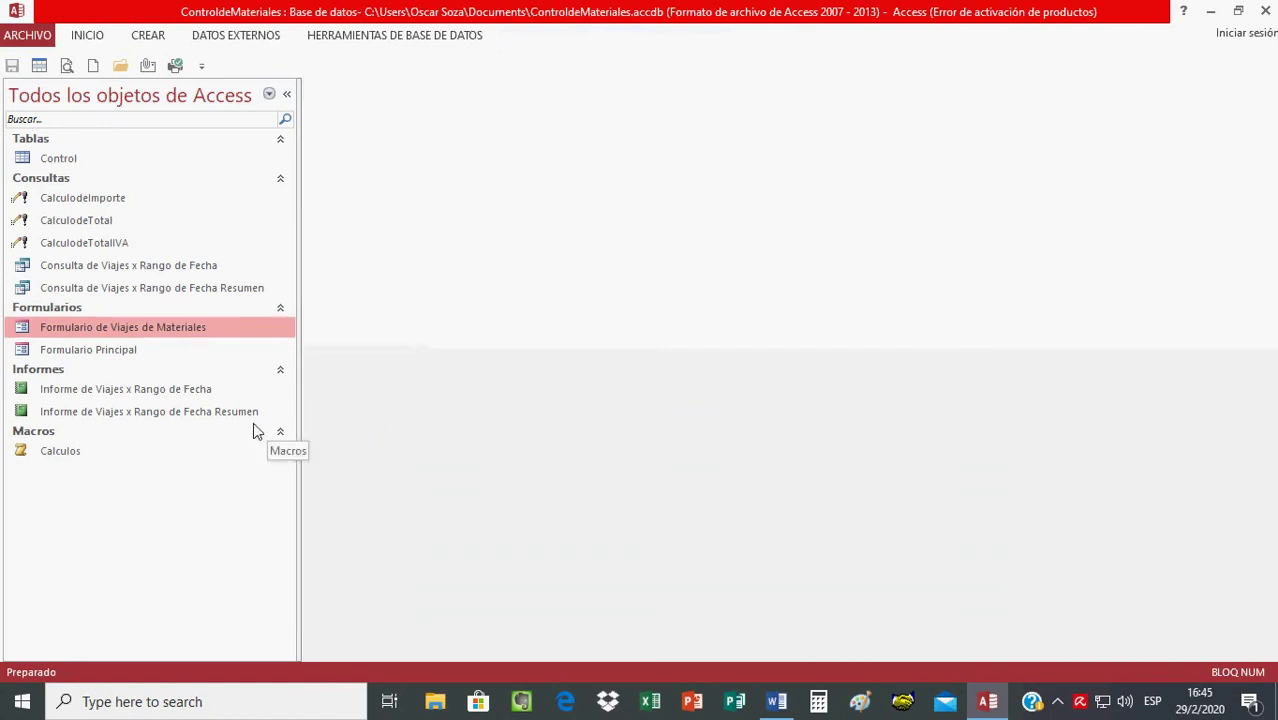
Examine the detail fields and the footer sum expressions of Informe de Viajes x Rango de Fecha in Design view, and close the report.
left_click(117, 390)
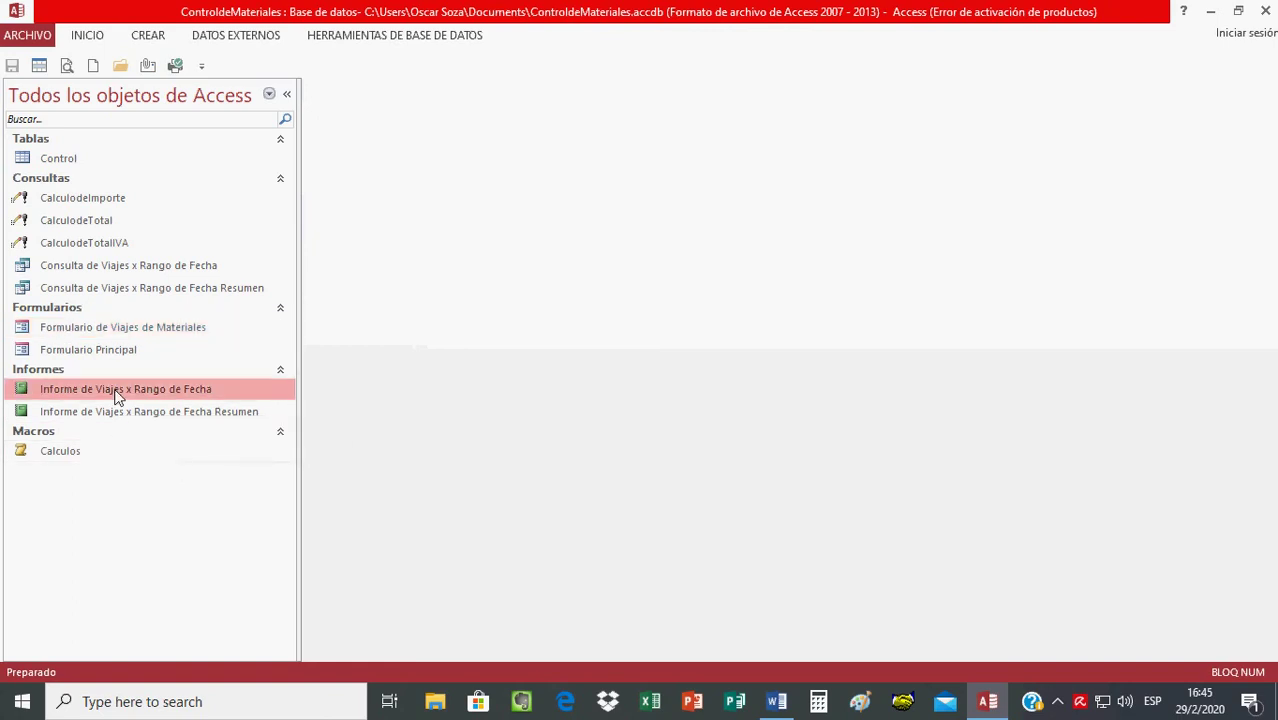
right_click(116, 393)
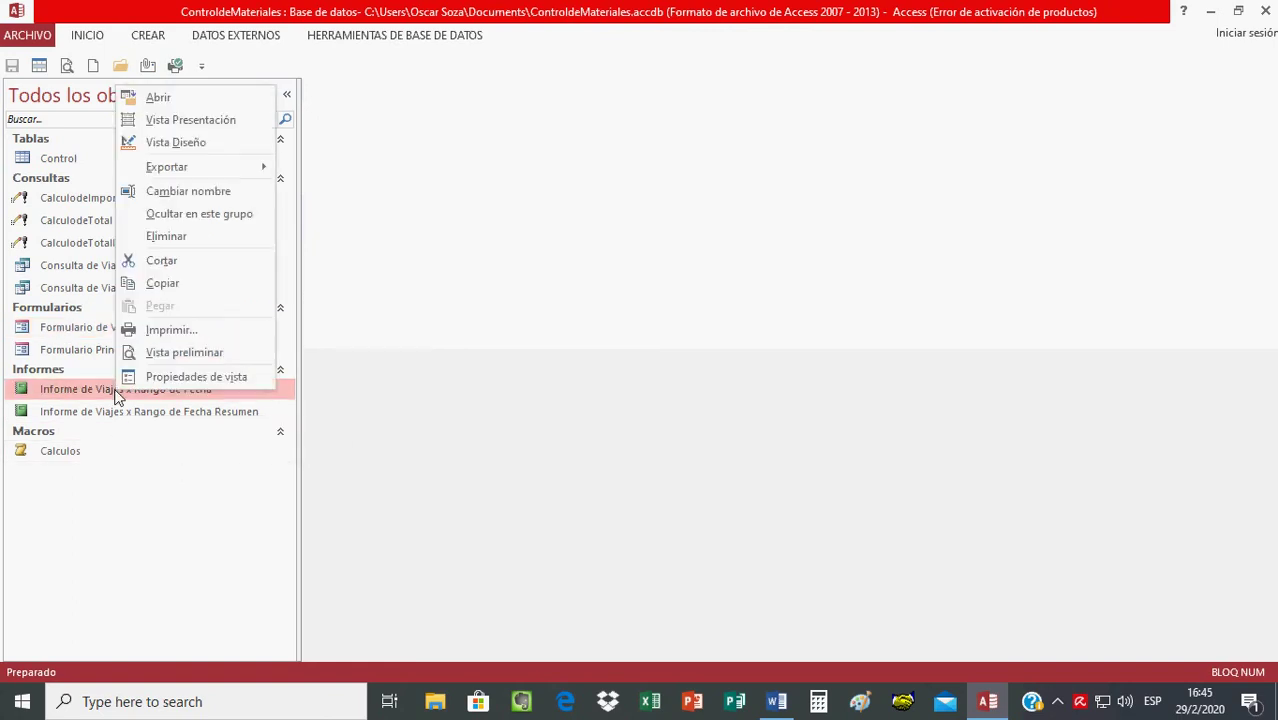
left_click(176, 142)
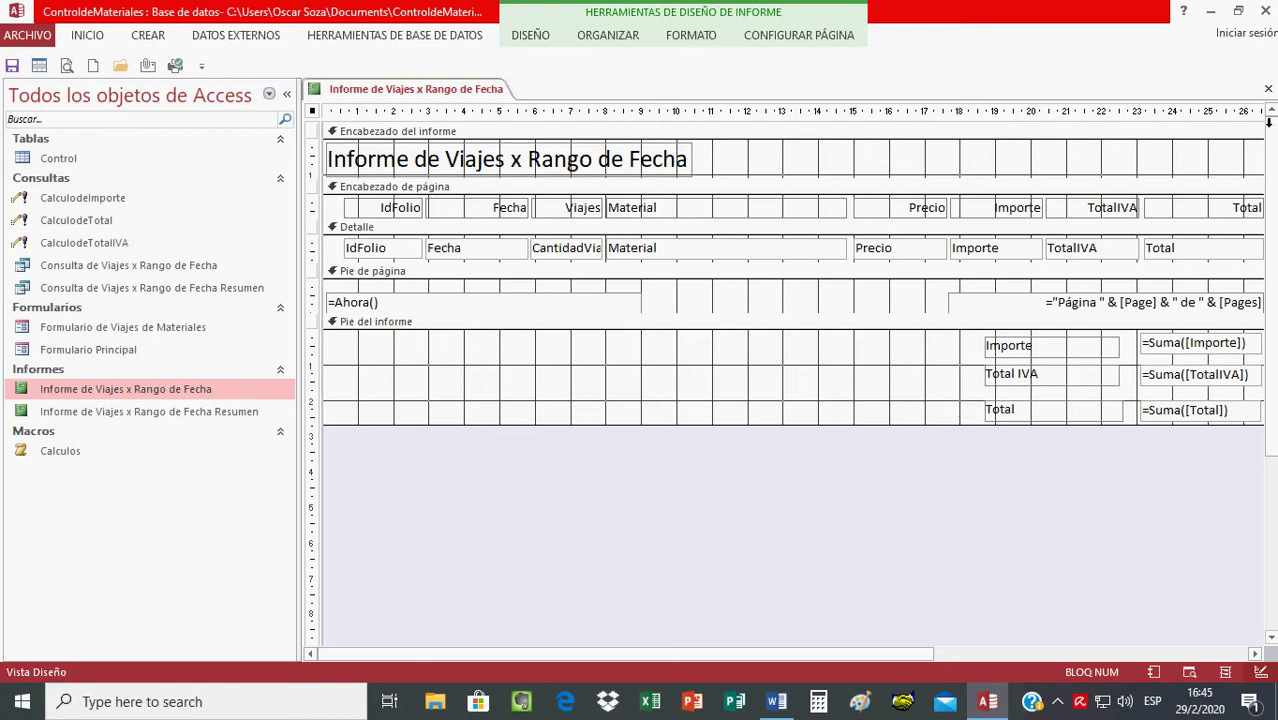
left_click(1268, 89)
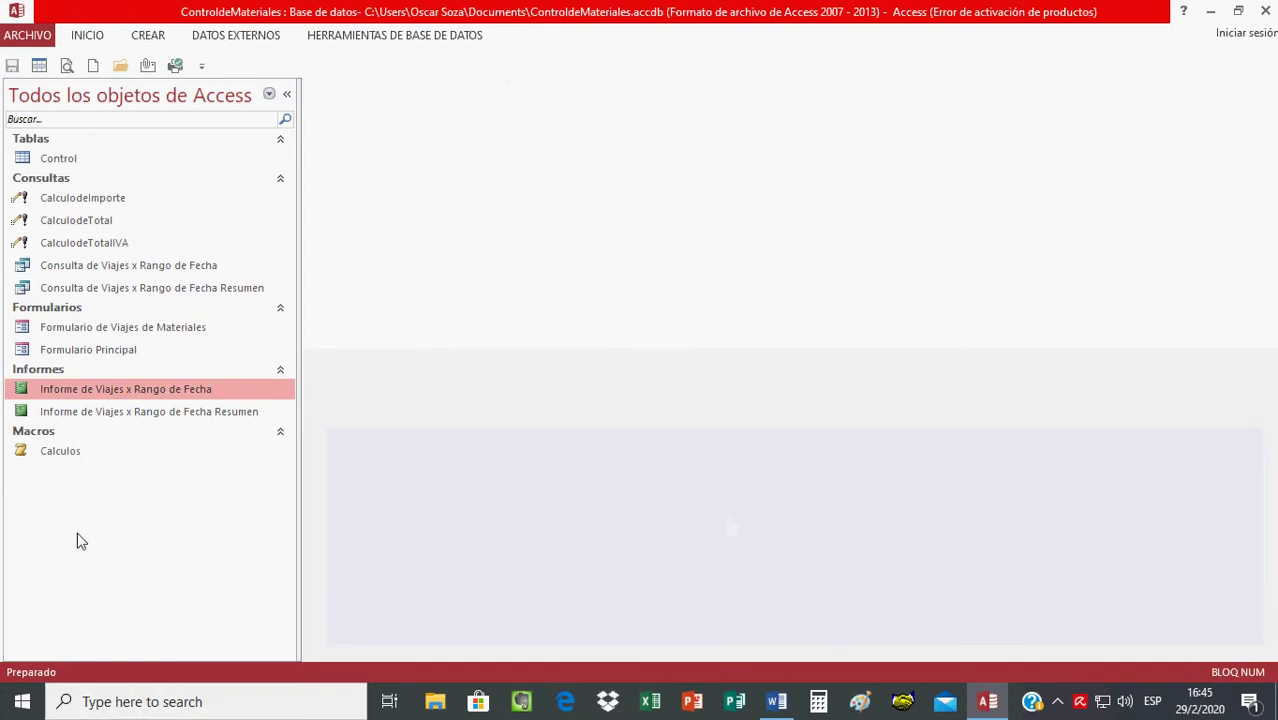
Review the actions of the Calculos macro in Design view, including the order of its calculation queries, and close the macro.
left_click(60, 455)
right_click(60, 458)
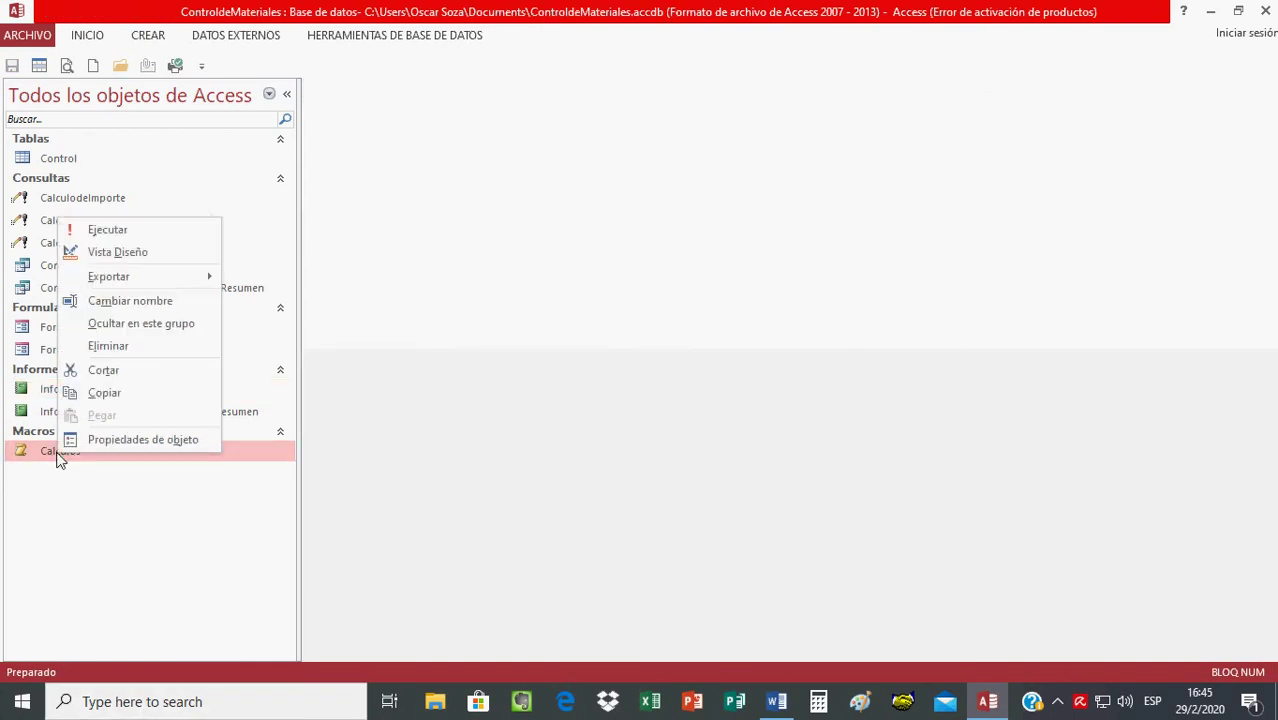
left_click(168, 254)
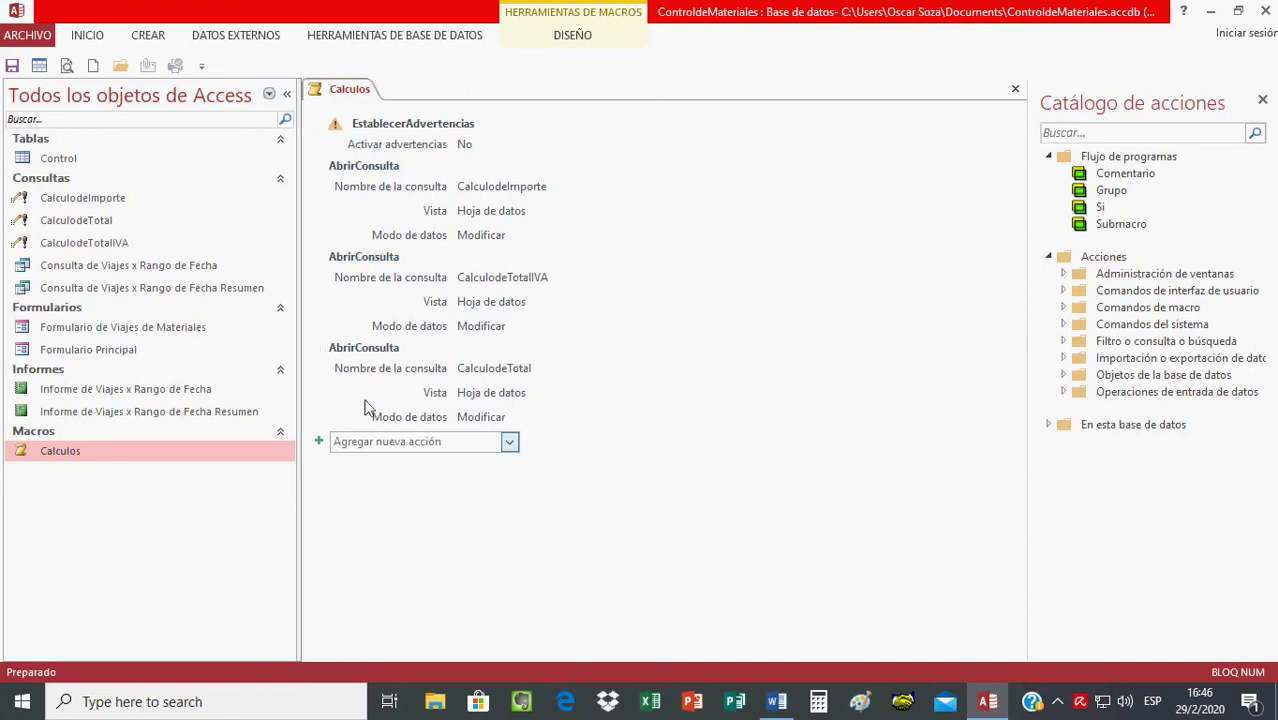
left_click(1015, 89)
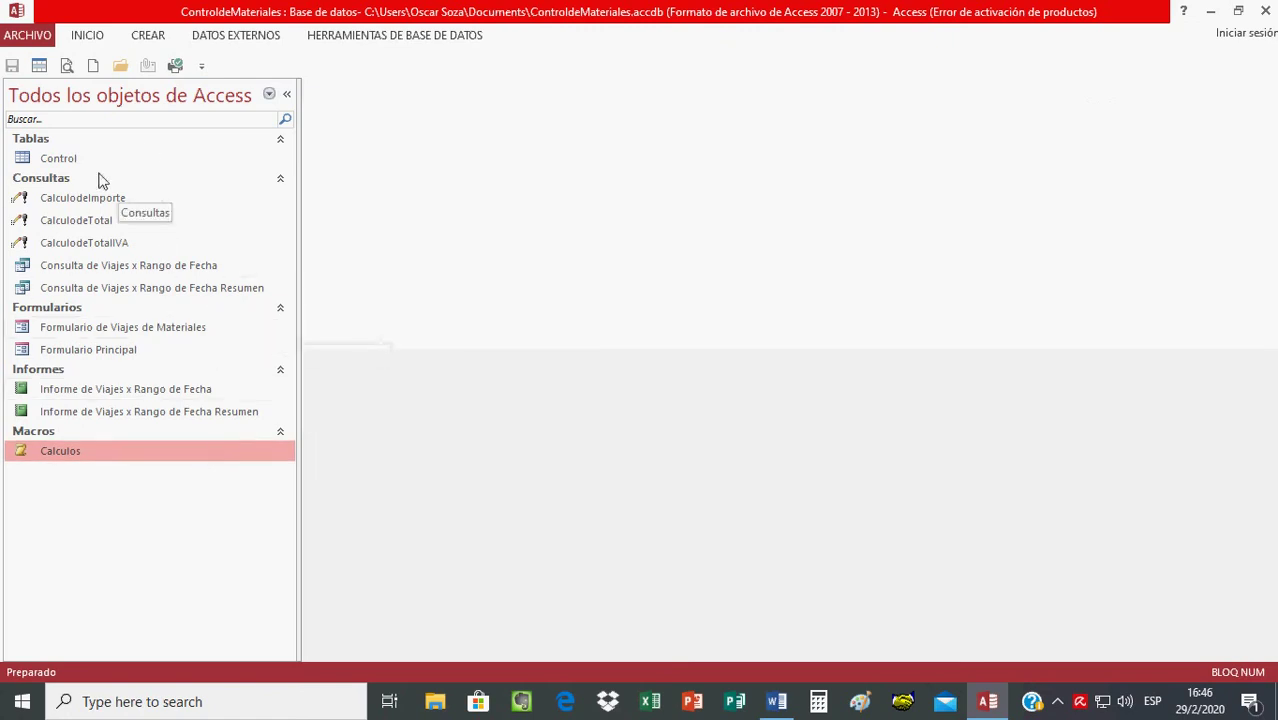
Examine the menu buttons and the available design tools of Formulario Principal in Design view, and close the form.
left_click(71, 162)
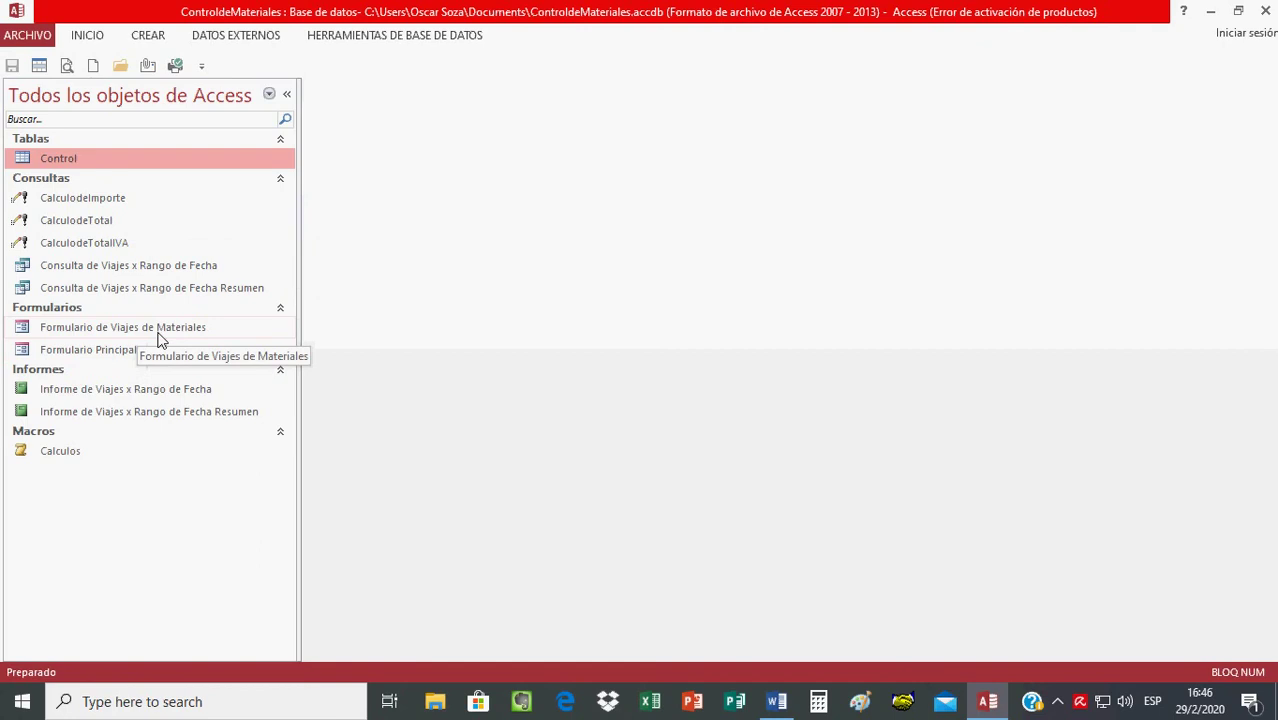
left_click(120, 358)
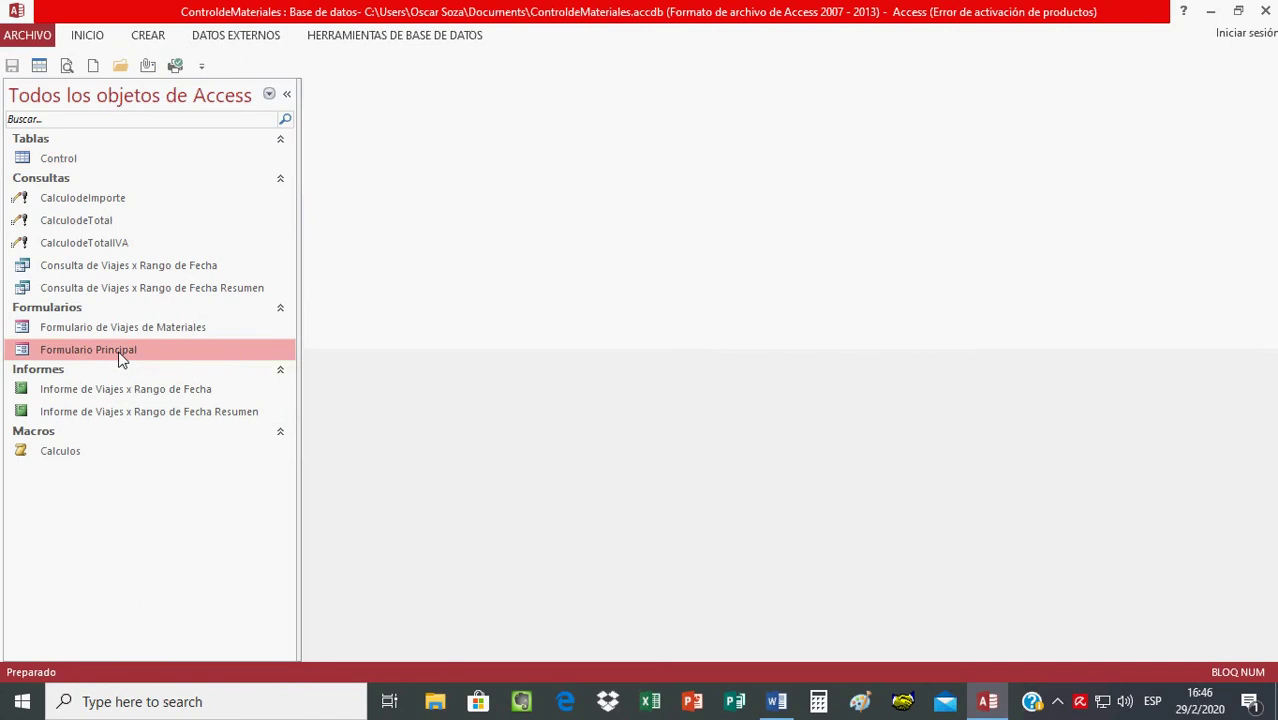
right_click(120, 358)
left_click(177, 414)
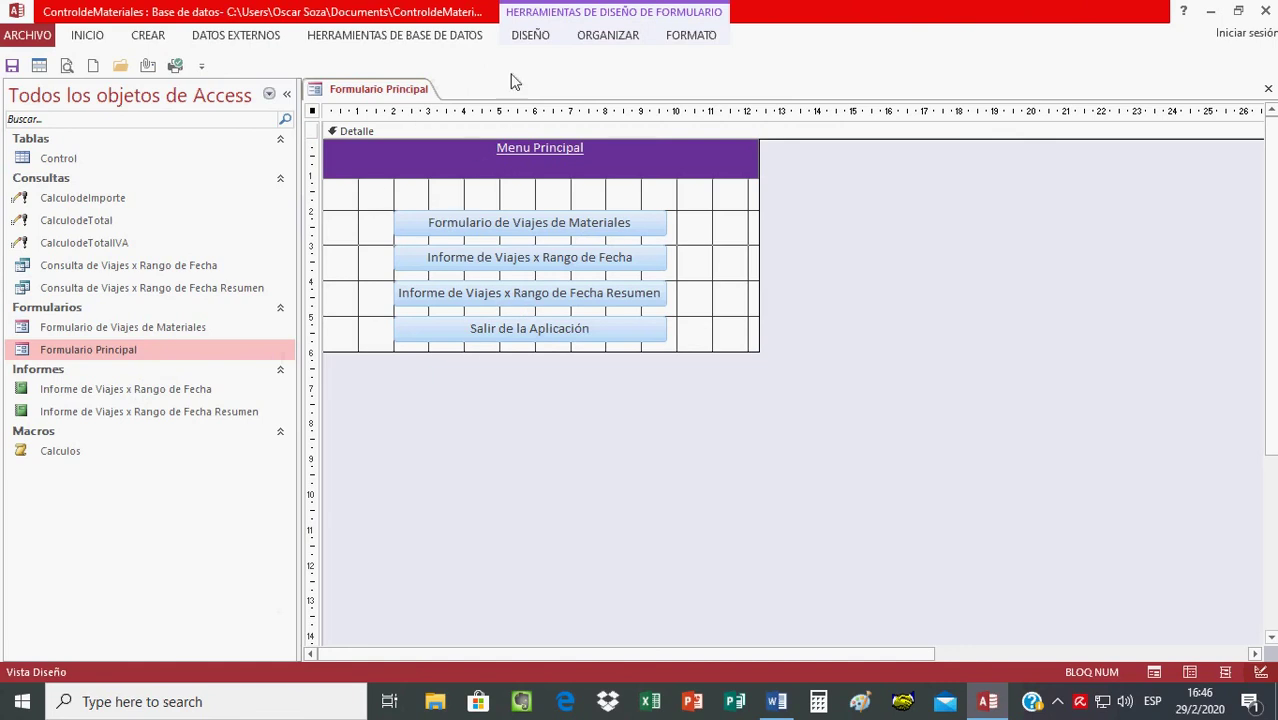
left_click(530, 36)
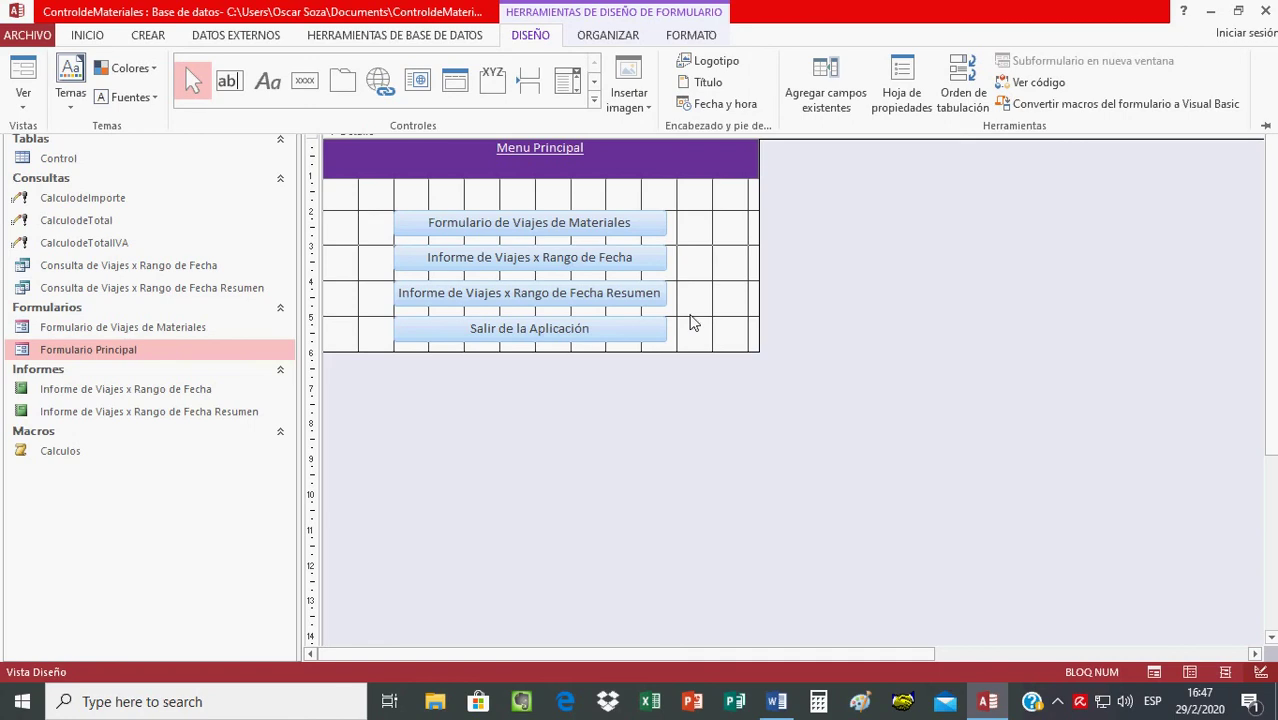
key("ctrl+F1")
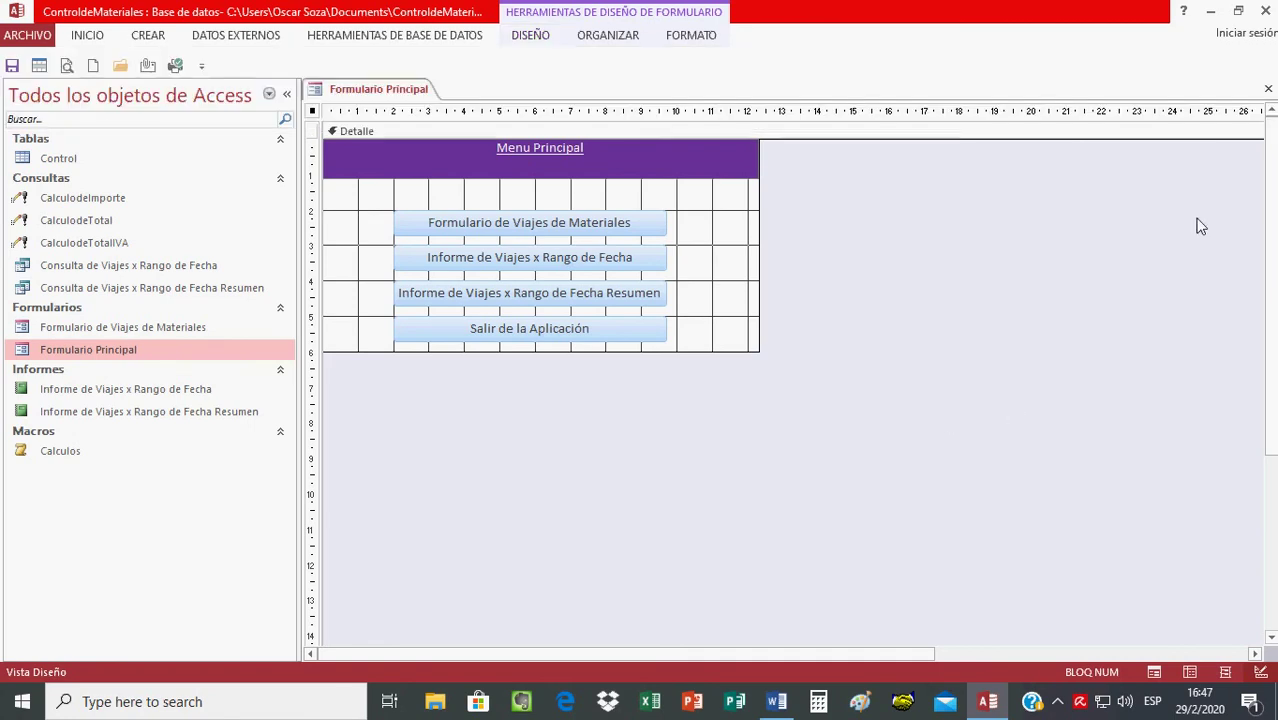
left_click(1268, 88)
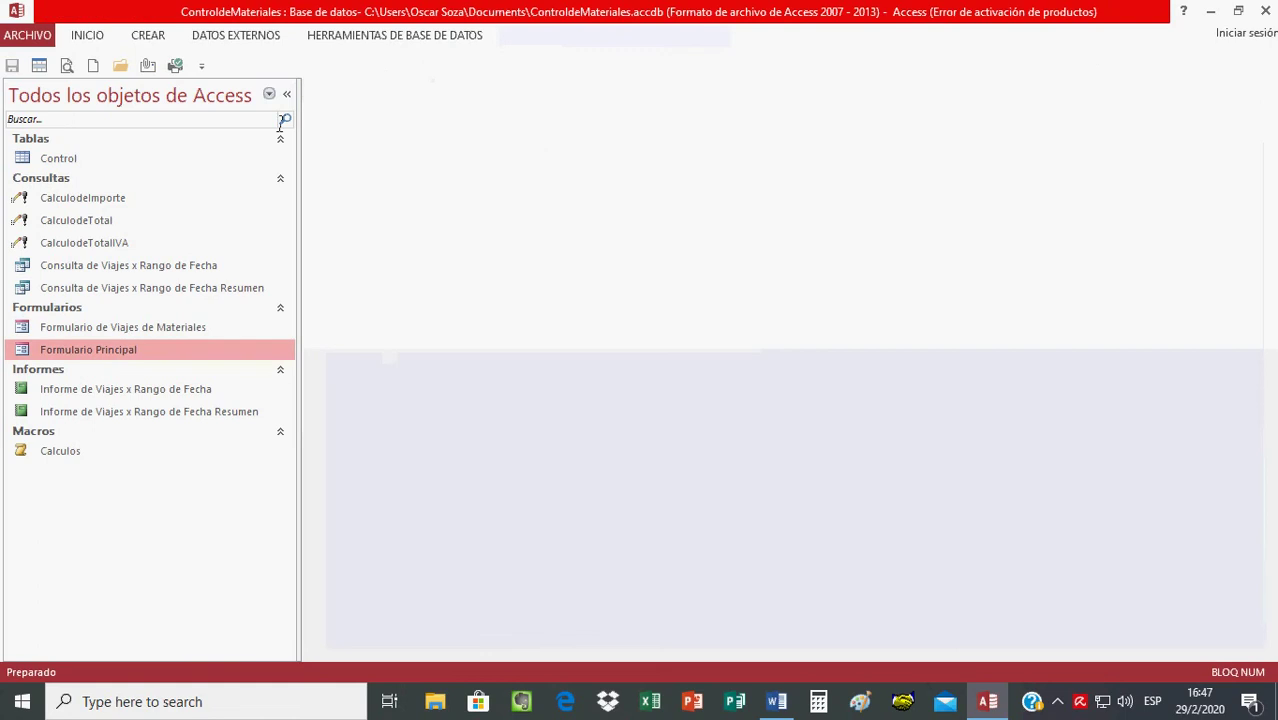
left_click(287, 94)
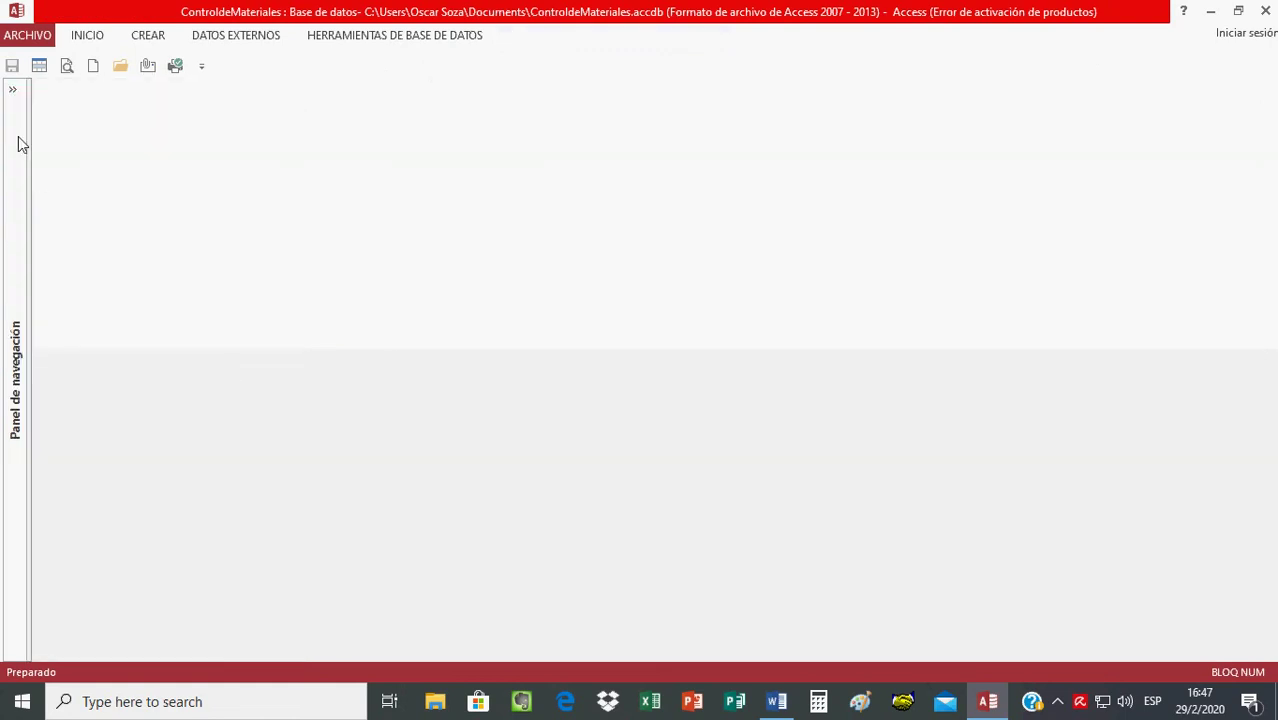
left_click(12, 89)
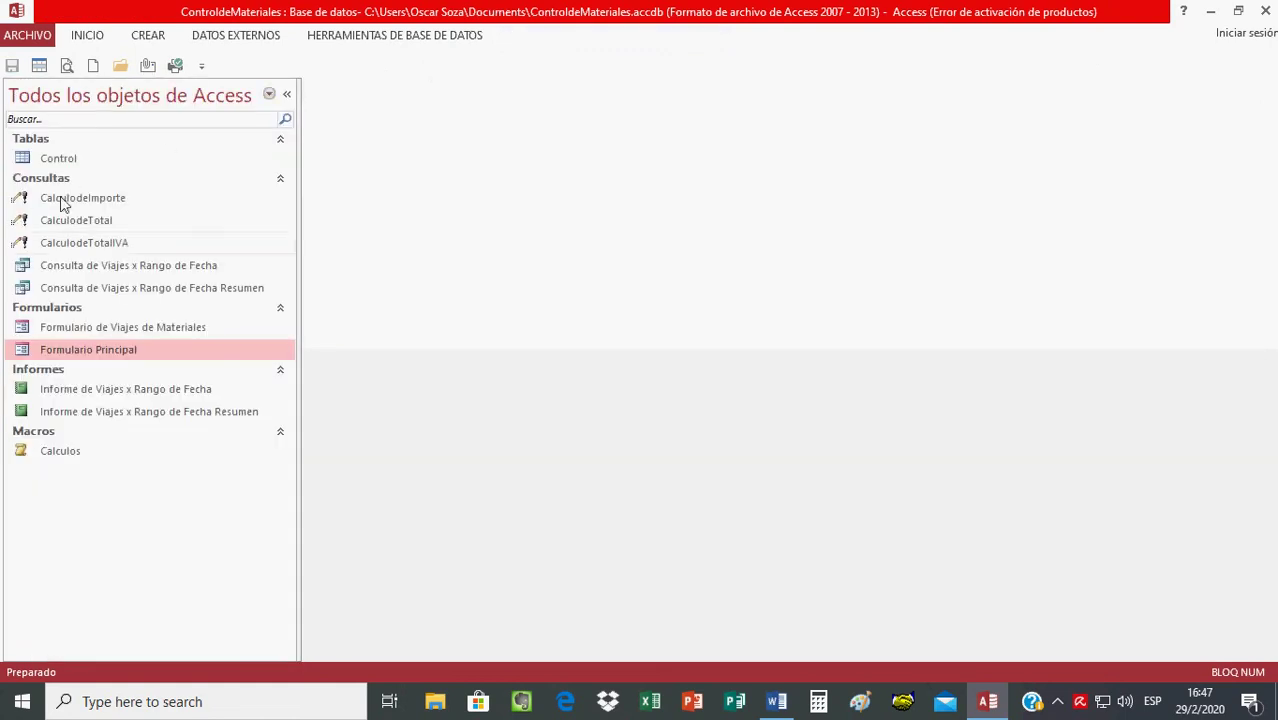